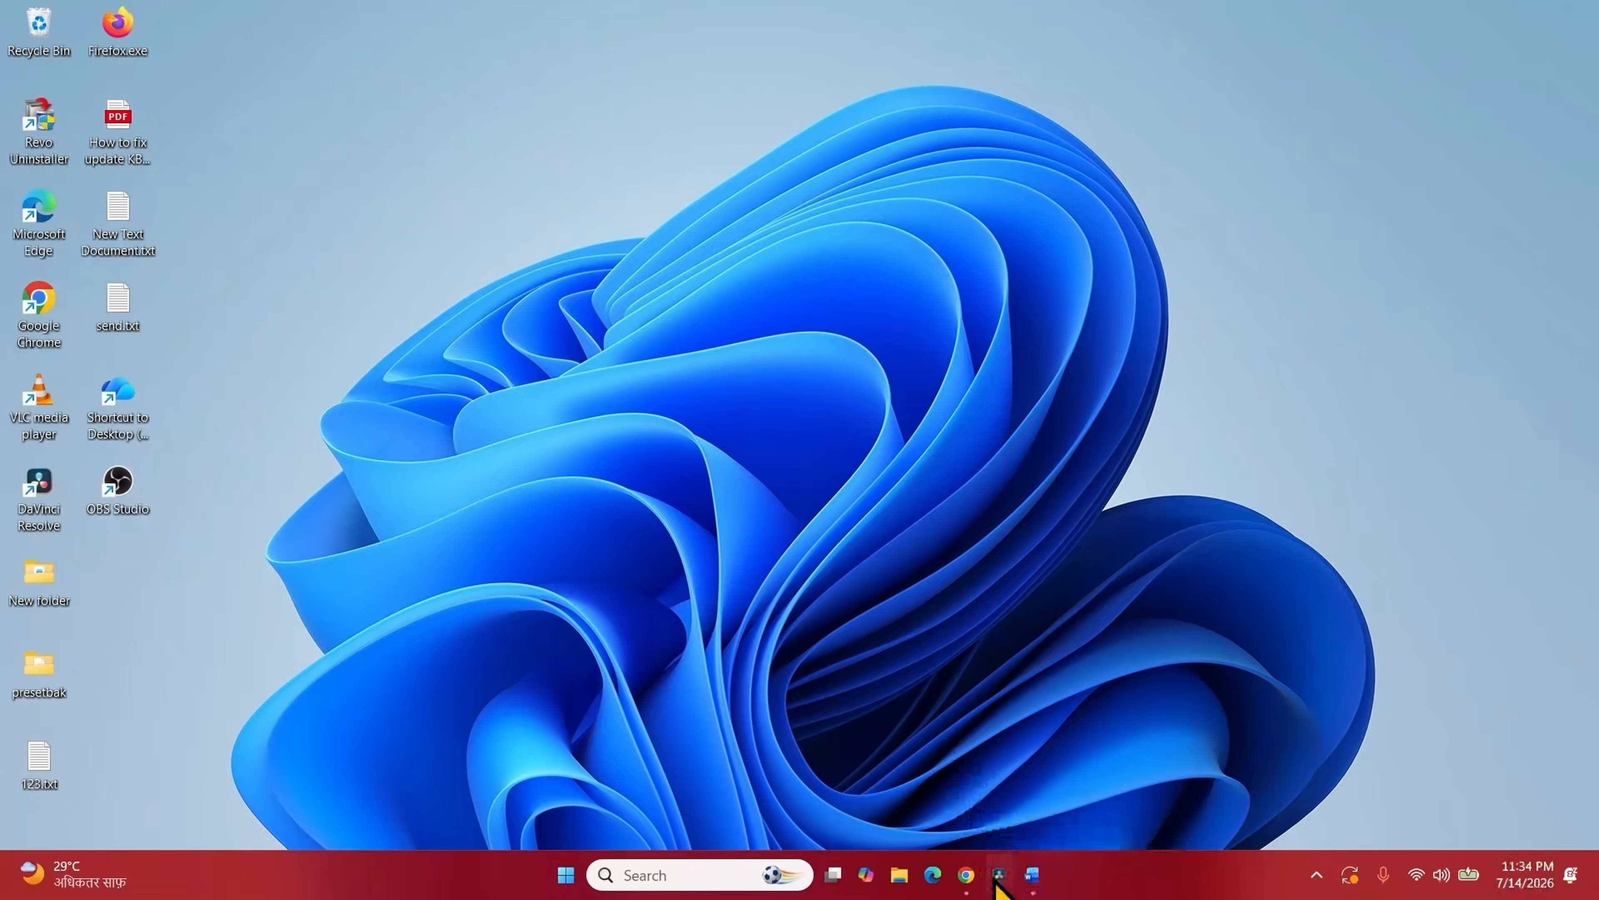
# - Switch to Chrome showing the Microsoft Update Catalog results for KB5101650
pyautogui.moveTo(966, 876)
pyautogui.click(1046, 793)
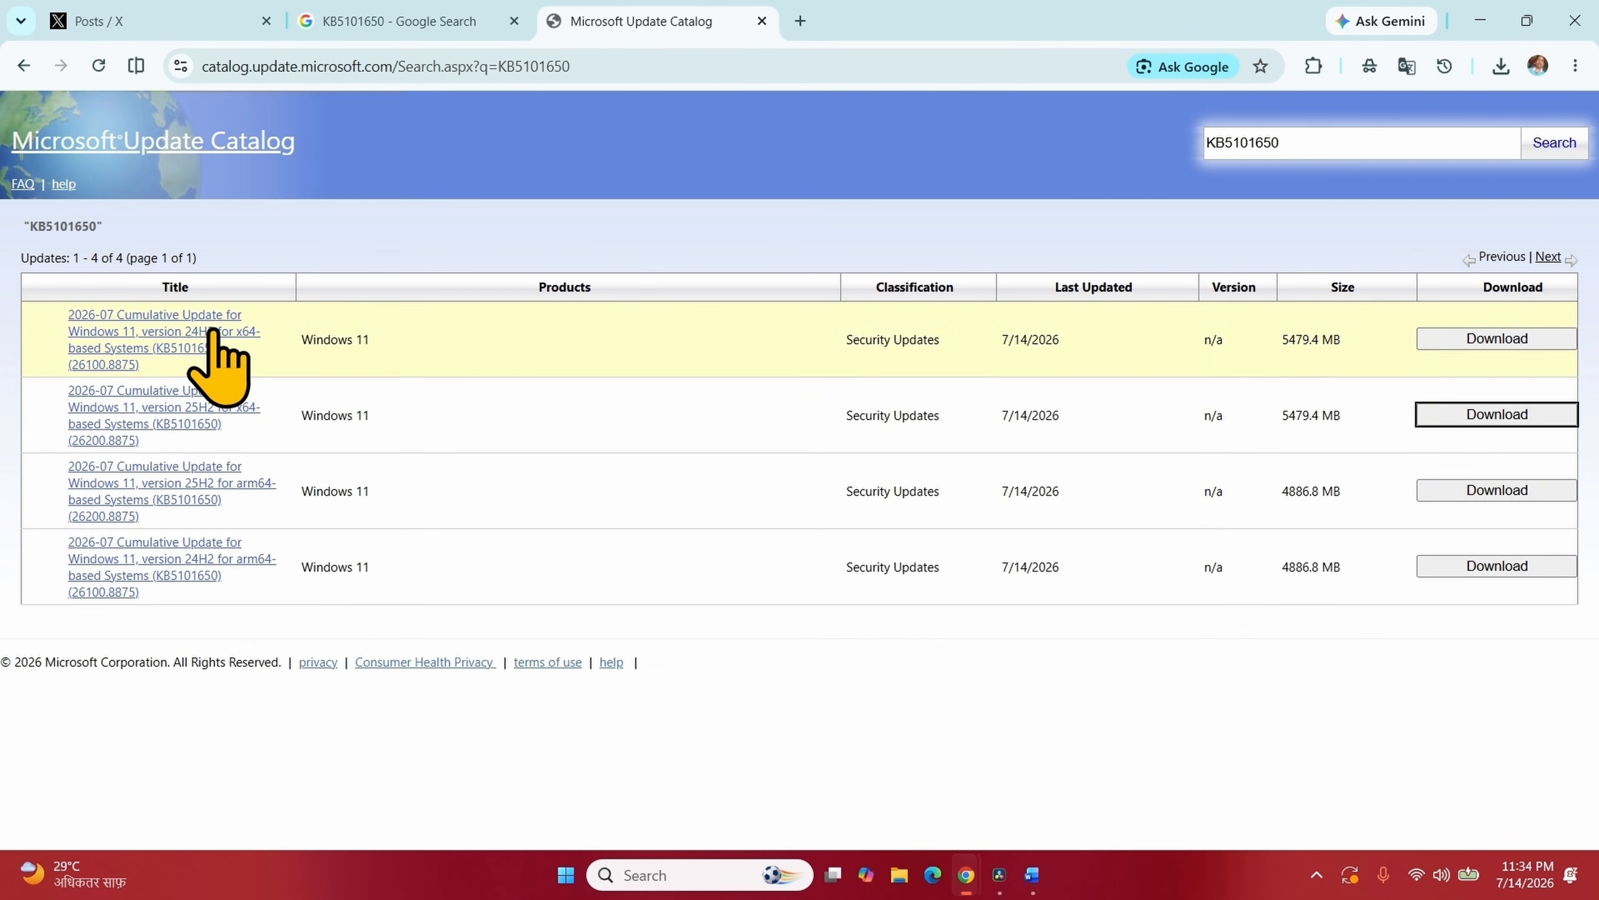
# - Check the system type and Windows version on the System About page in Settings, then close Settings
pyautogui.click(566, 874)
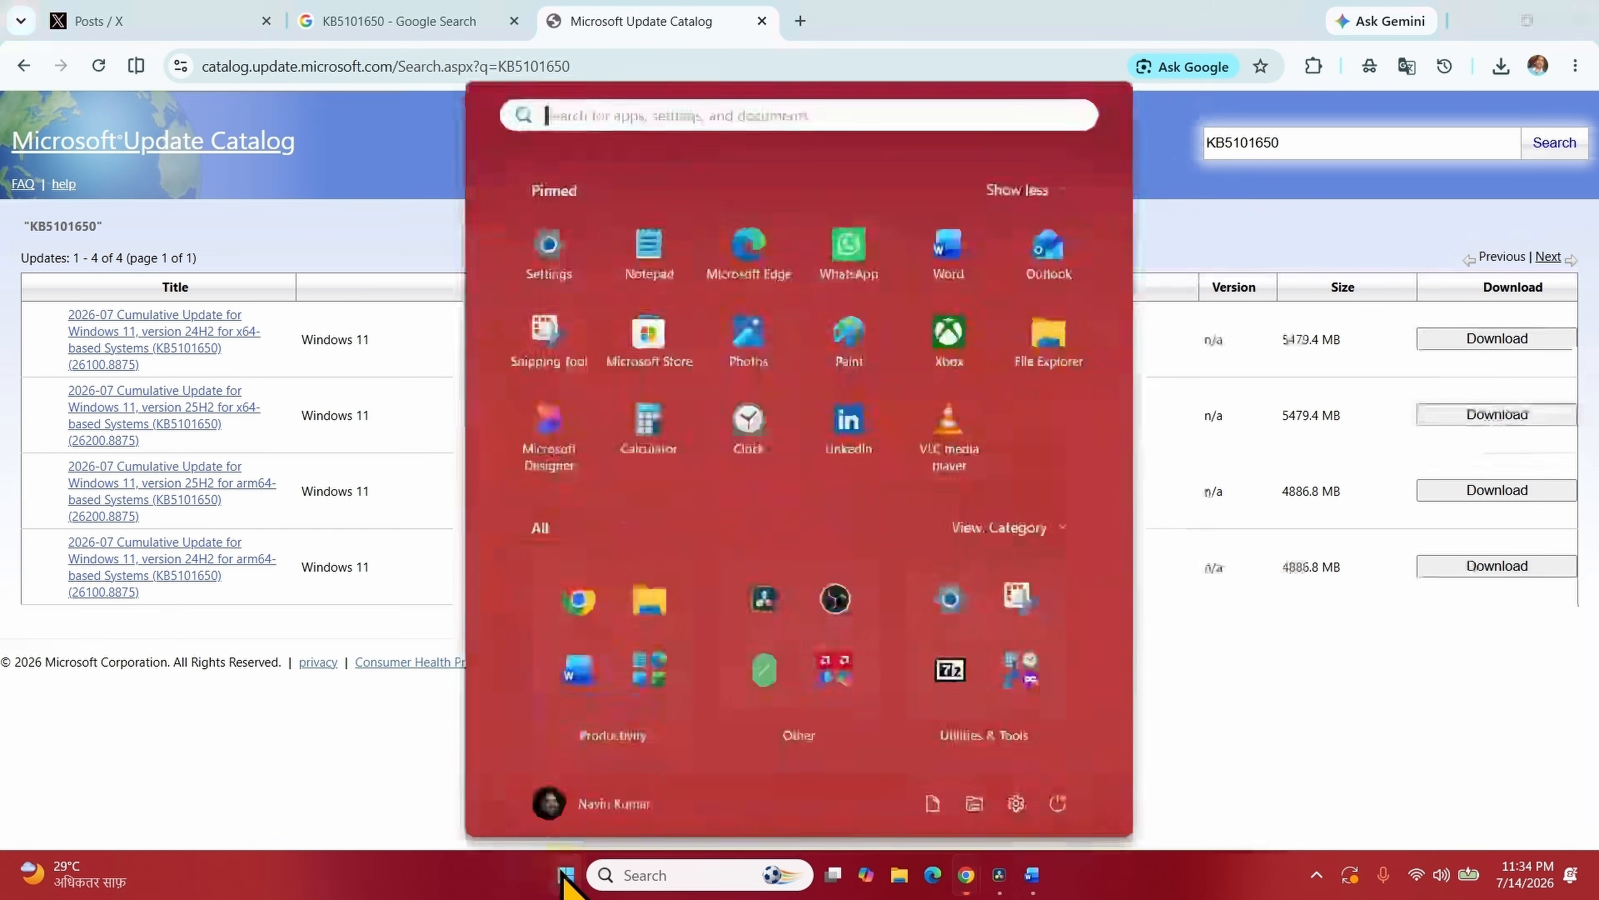
pyautogui.click(549, 252)
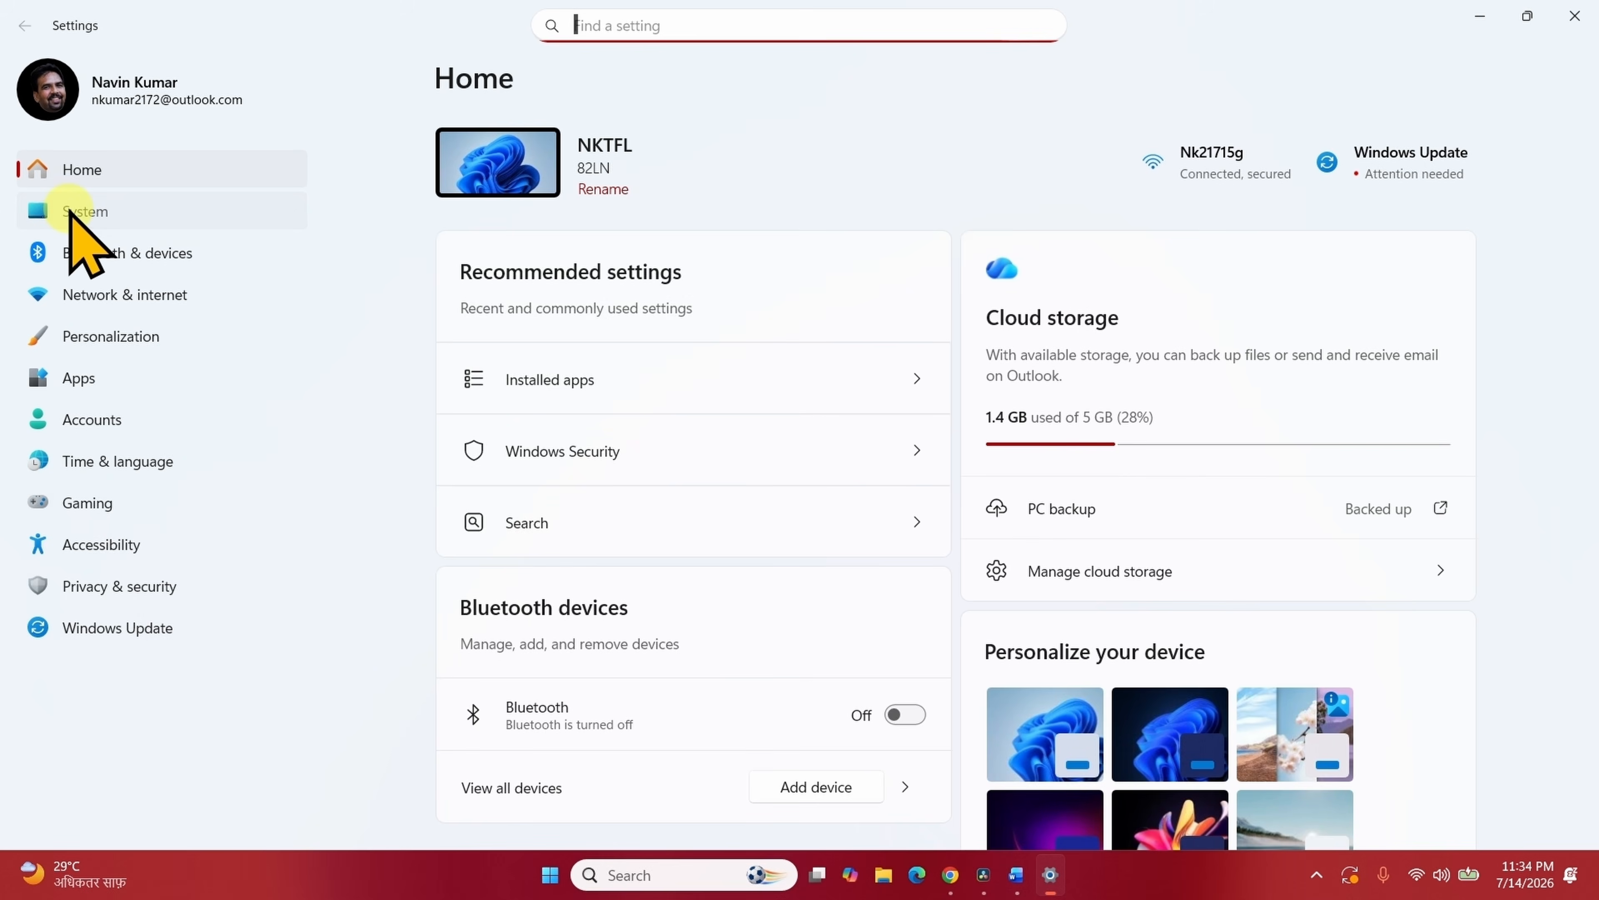
pyautogui.click(70, 212)
pyautogui.scroll(-10, 654, 452)
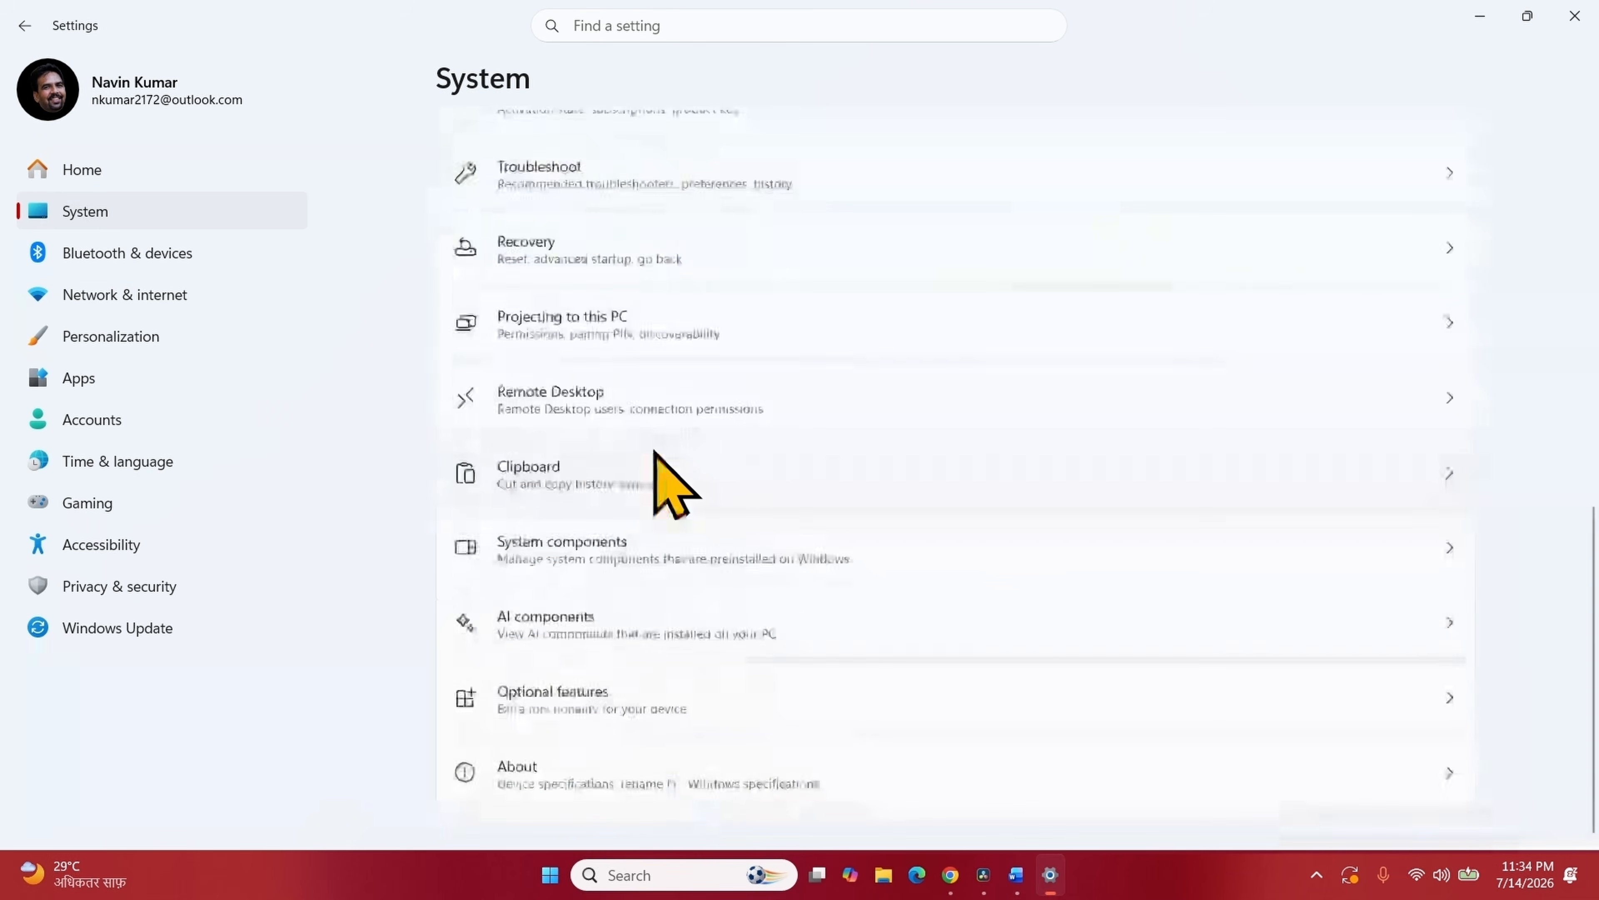
pyautogui.click(557, 779)
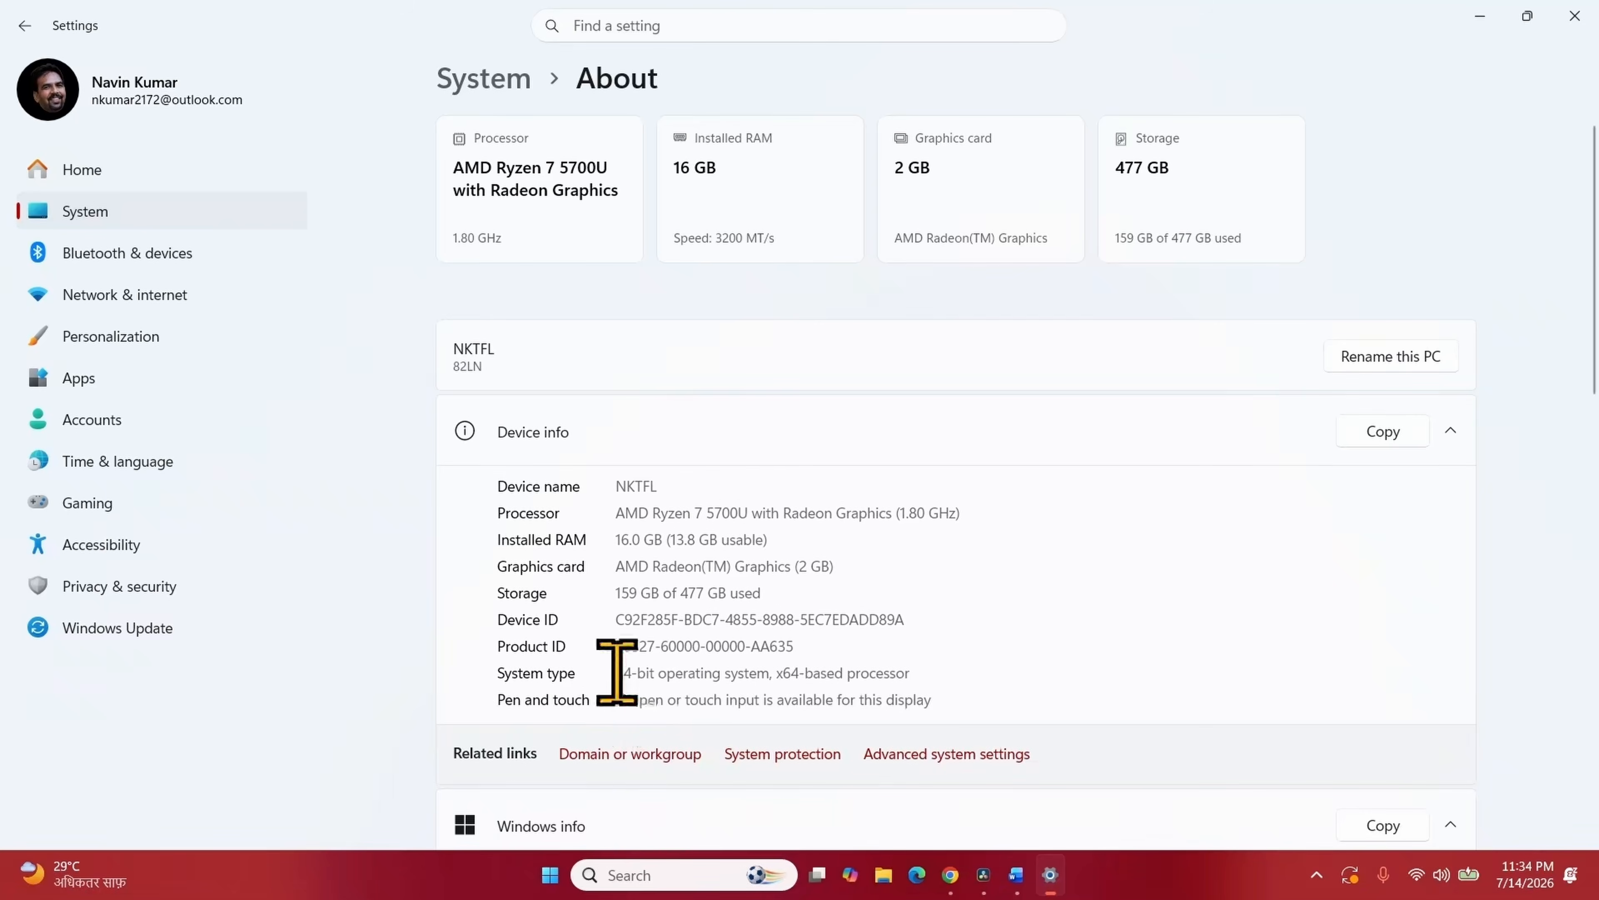
pyautogui.moveTo(616, 673); pyautogui.dragTo(769, 674)
pyautogui.scroll(-2, 905, 548)
pyautogui.scroll(-10, 904, 548)
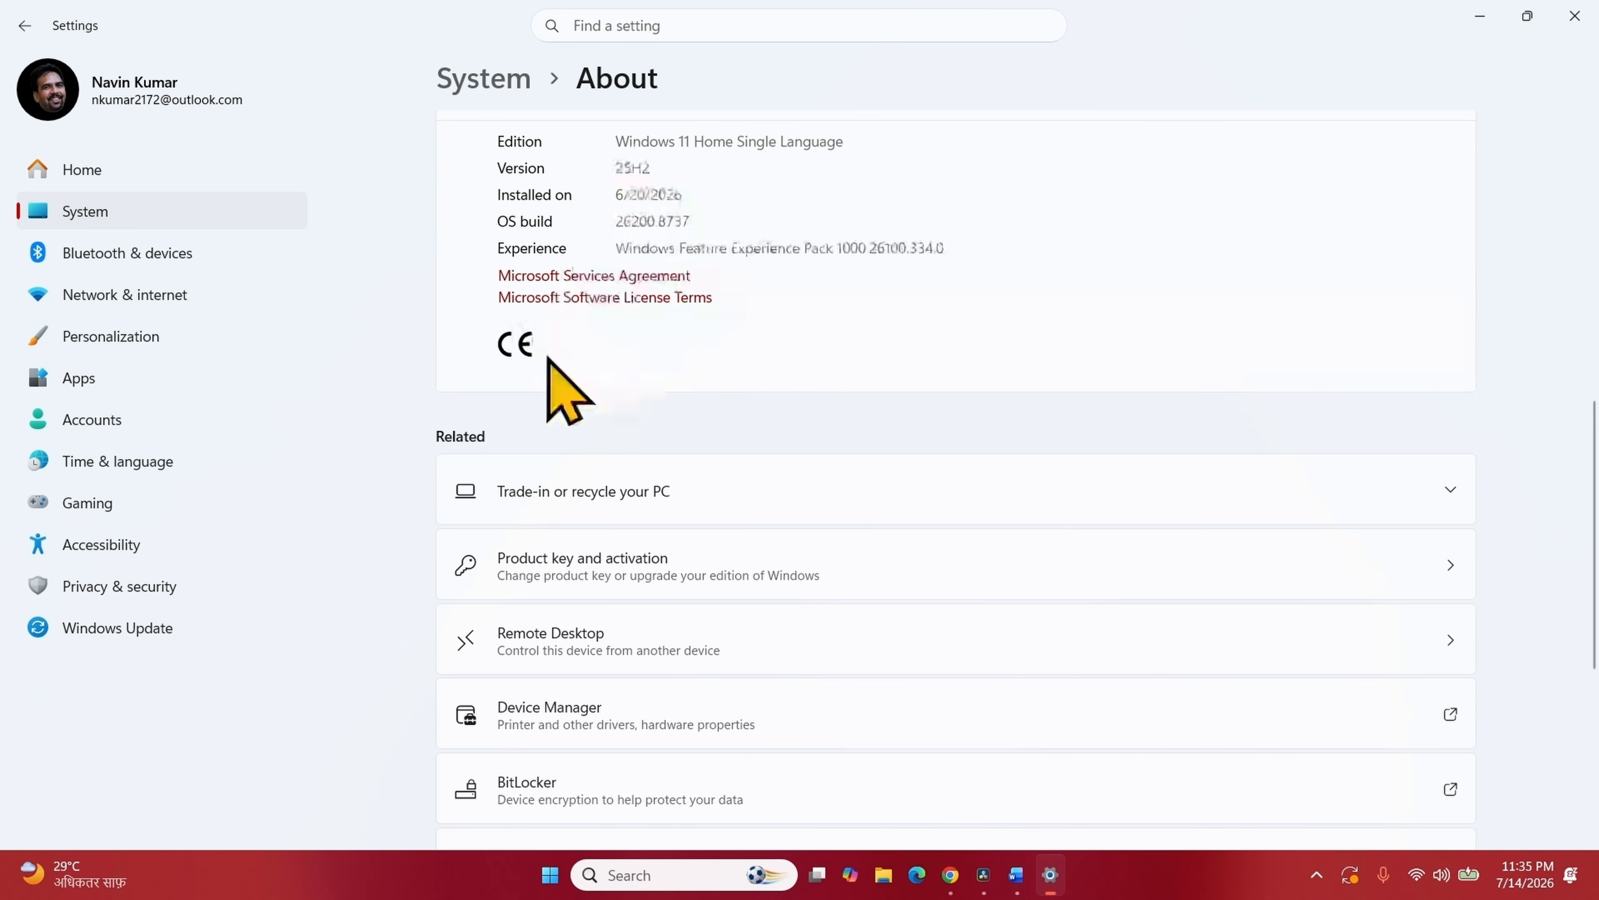
pyautogui.click(1581, 18)
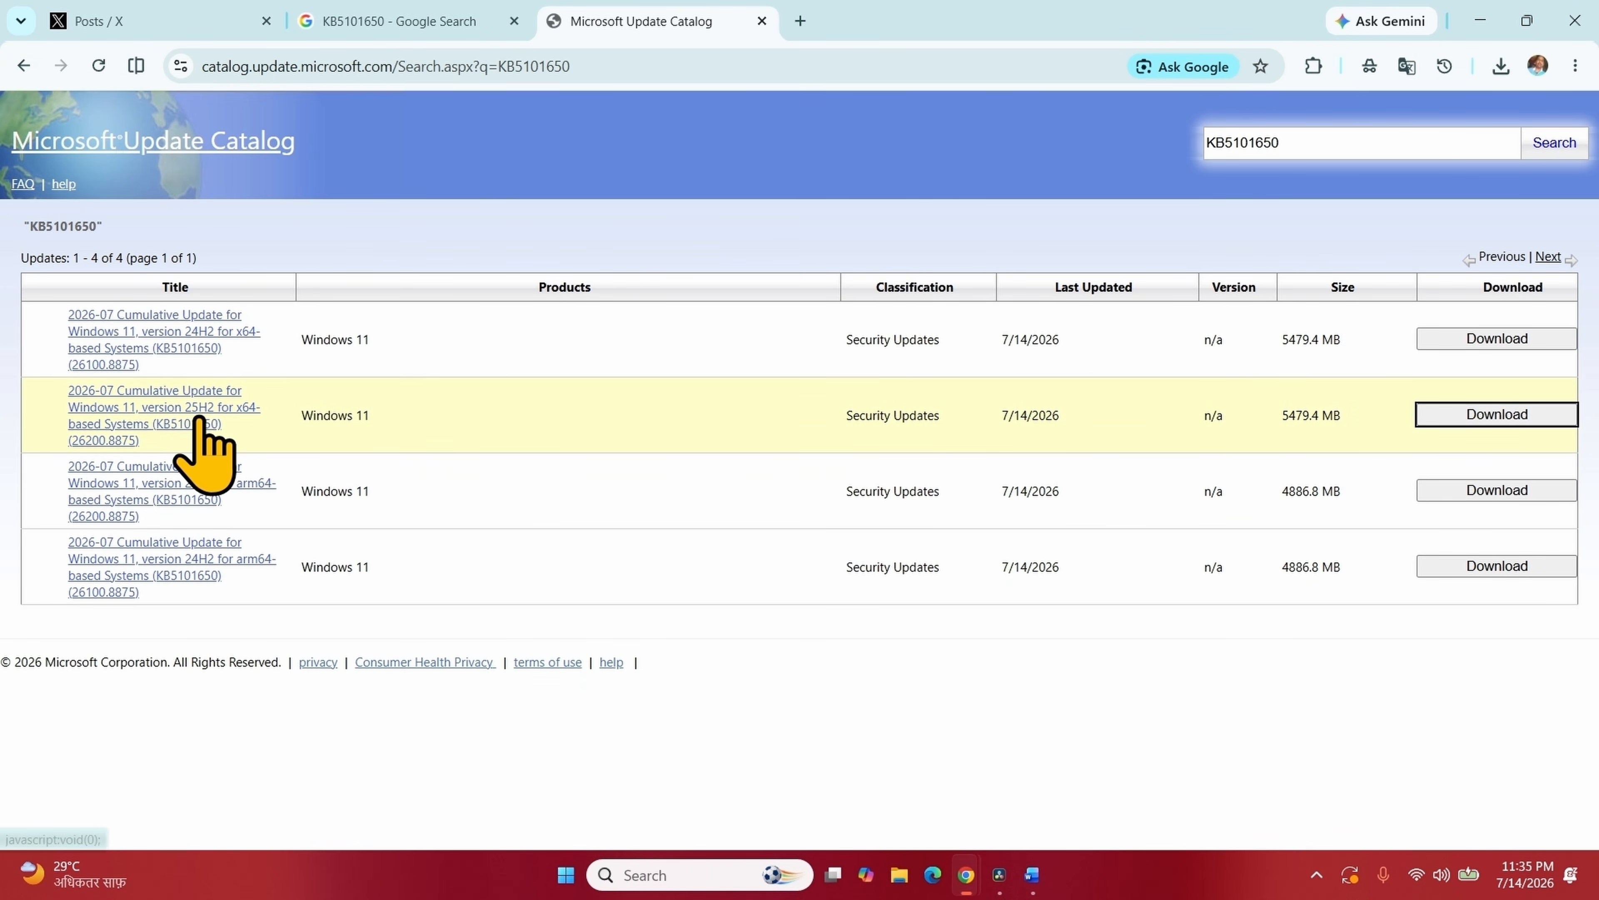
# - Download the kb5101650 package of the Windows 11 25H2 x64 update from the catalog, close the download window and minimize Chrome
pyautogui.click(1543, 417)
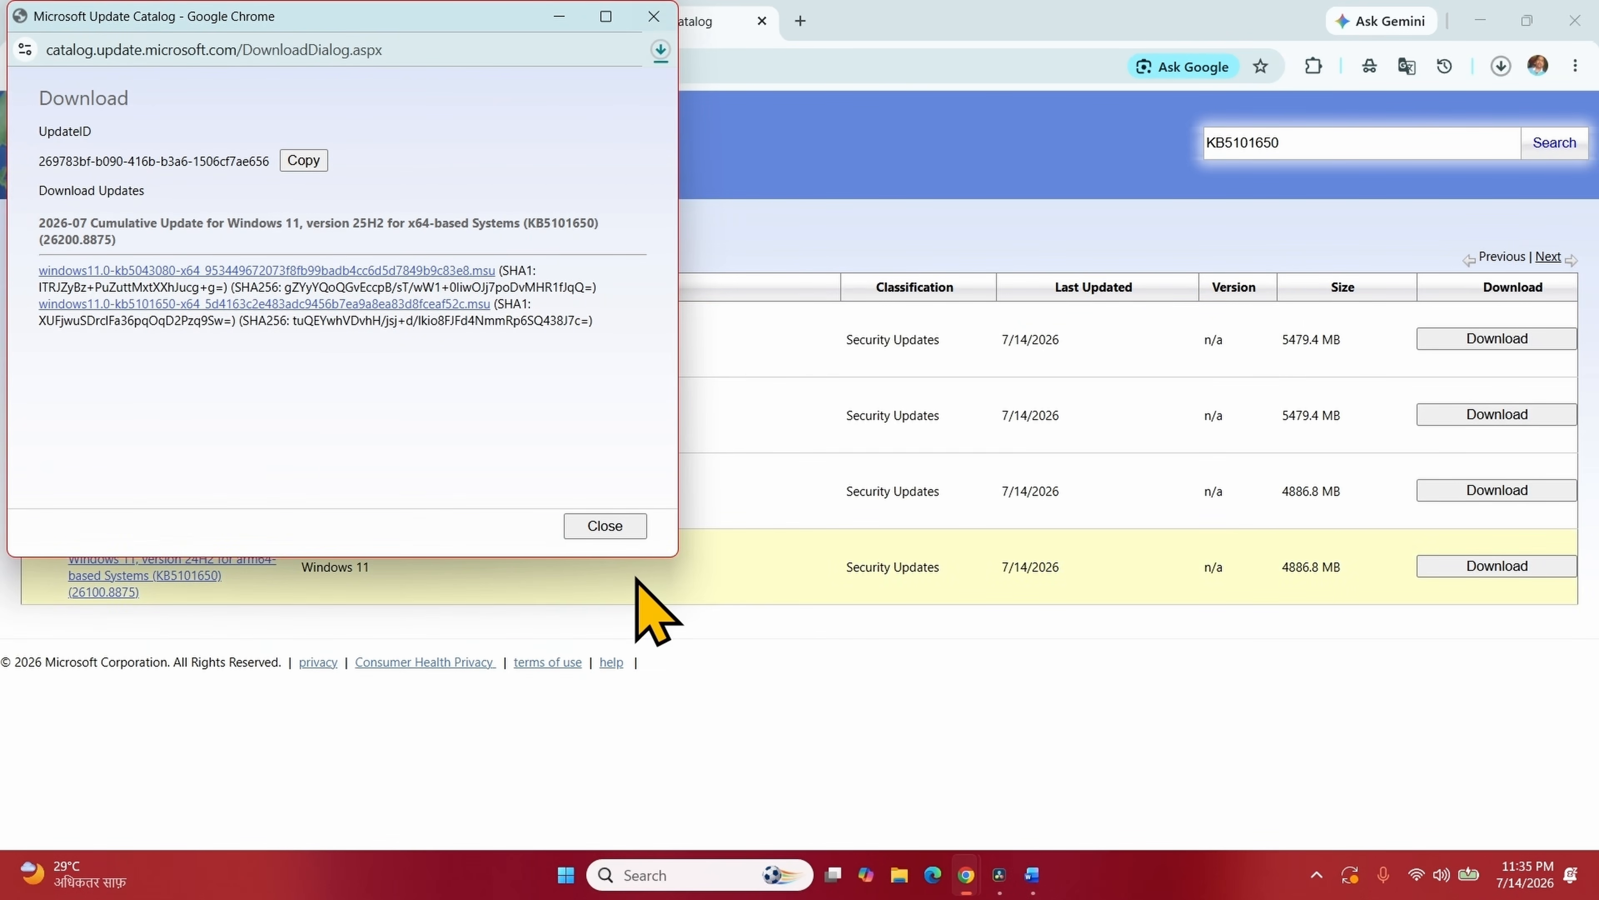
pyautogui.click(589, 522)
pyautogui.click(1501, 66)
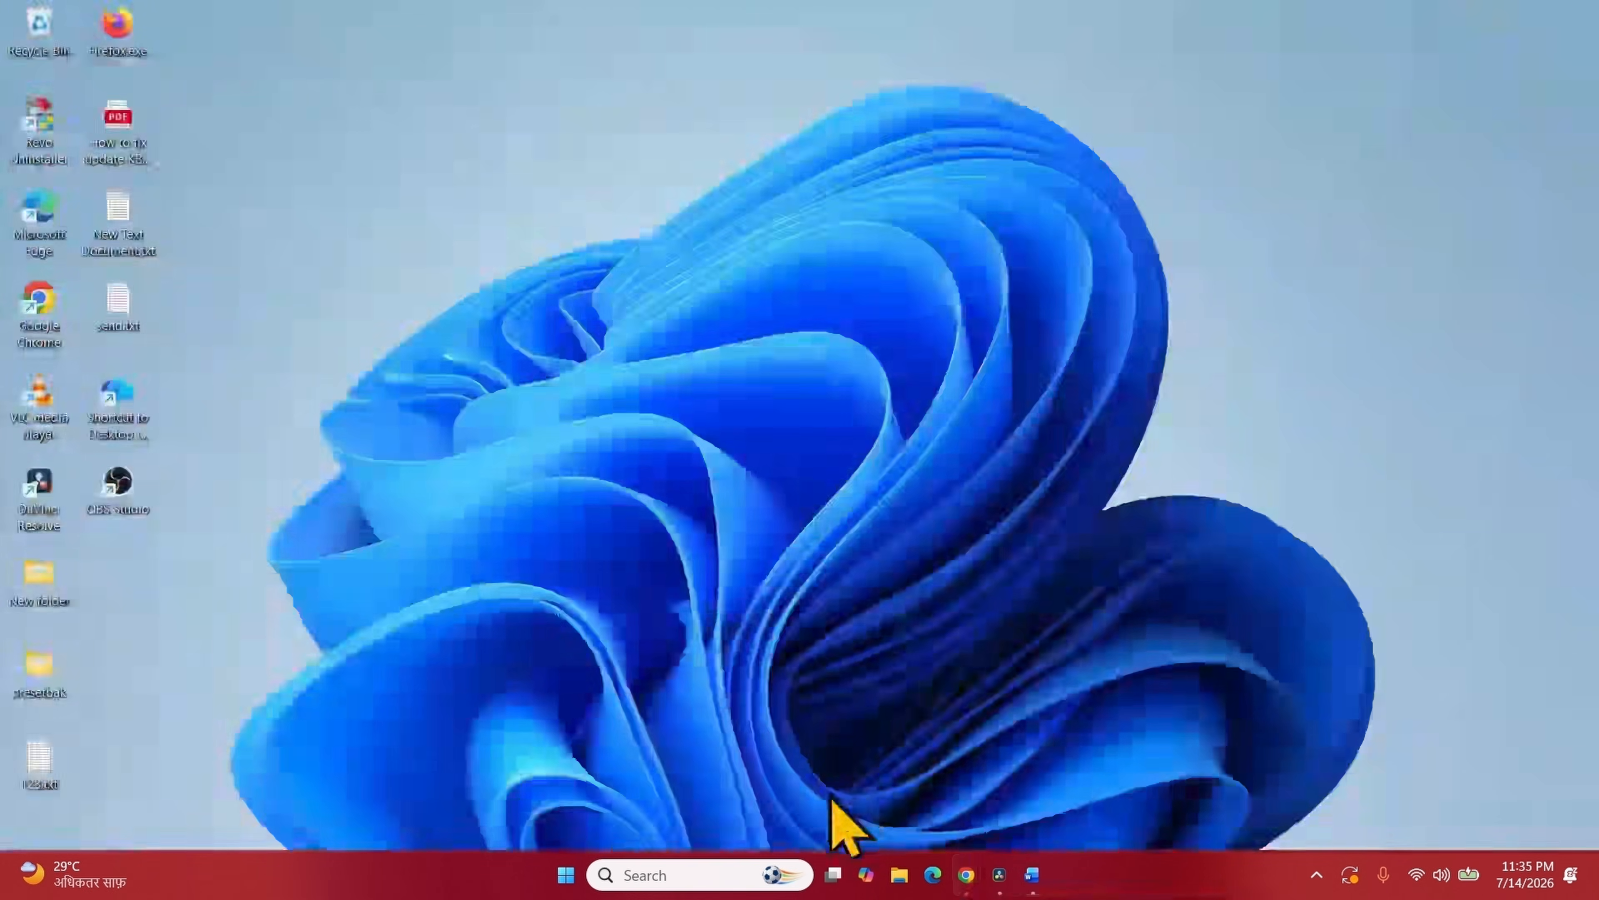
# - Open the downloaded KB5101650 x64 update package from the Downloads folder in File Explorer
pyautogui.click(900, 882)
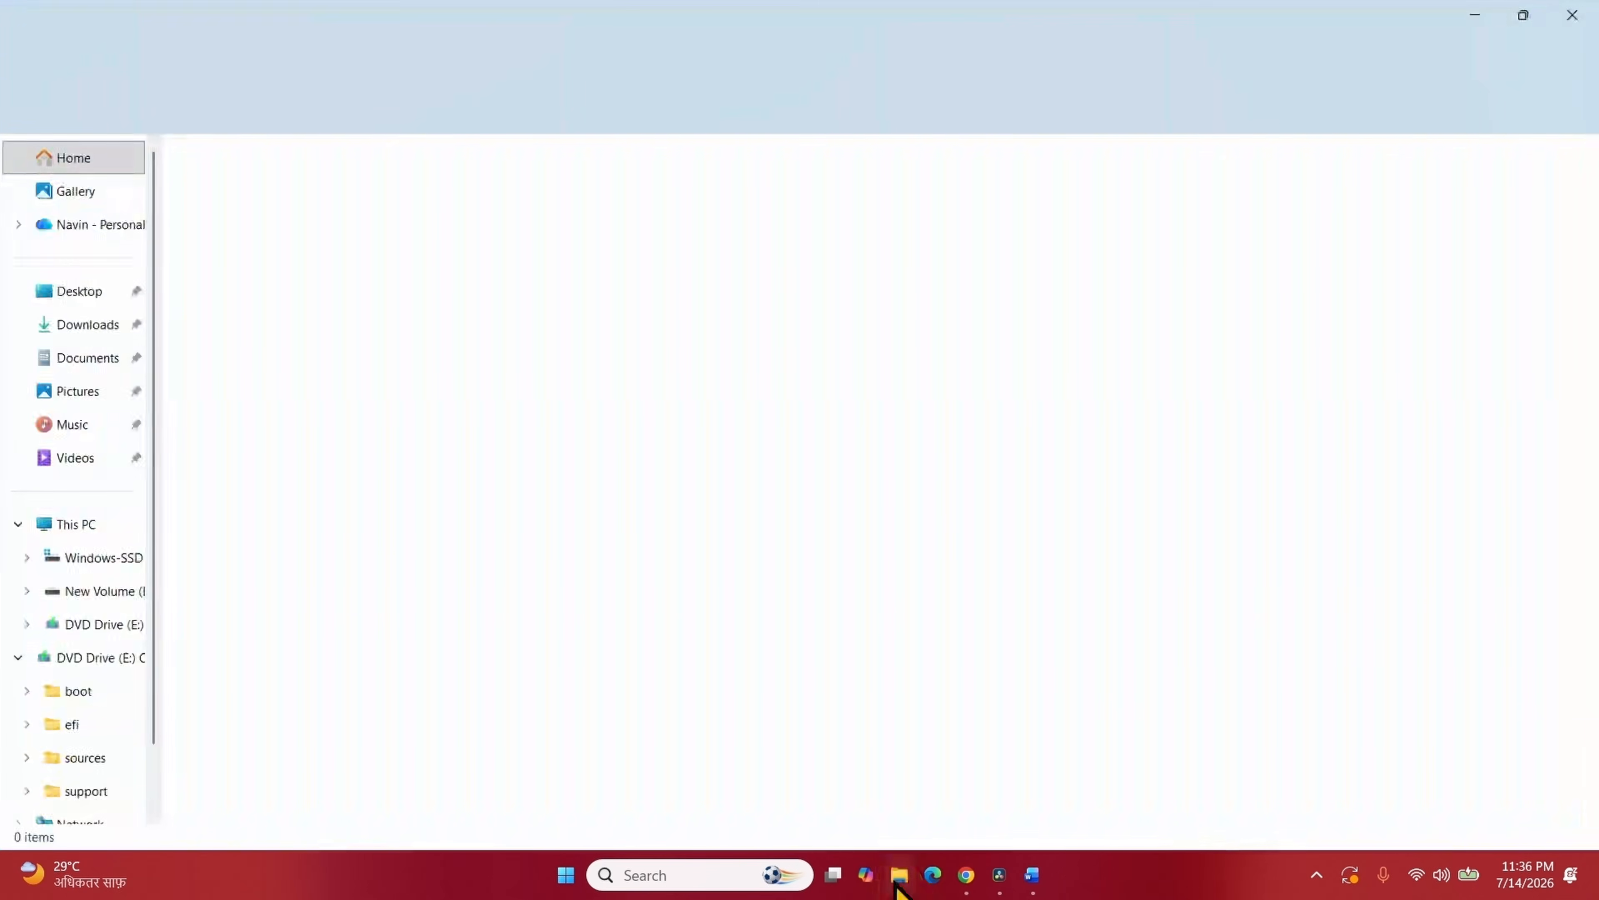
pyautogui.click(88, 328)
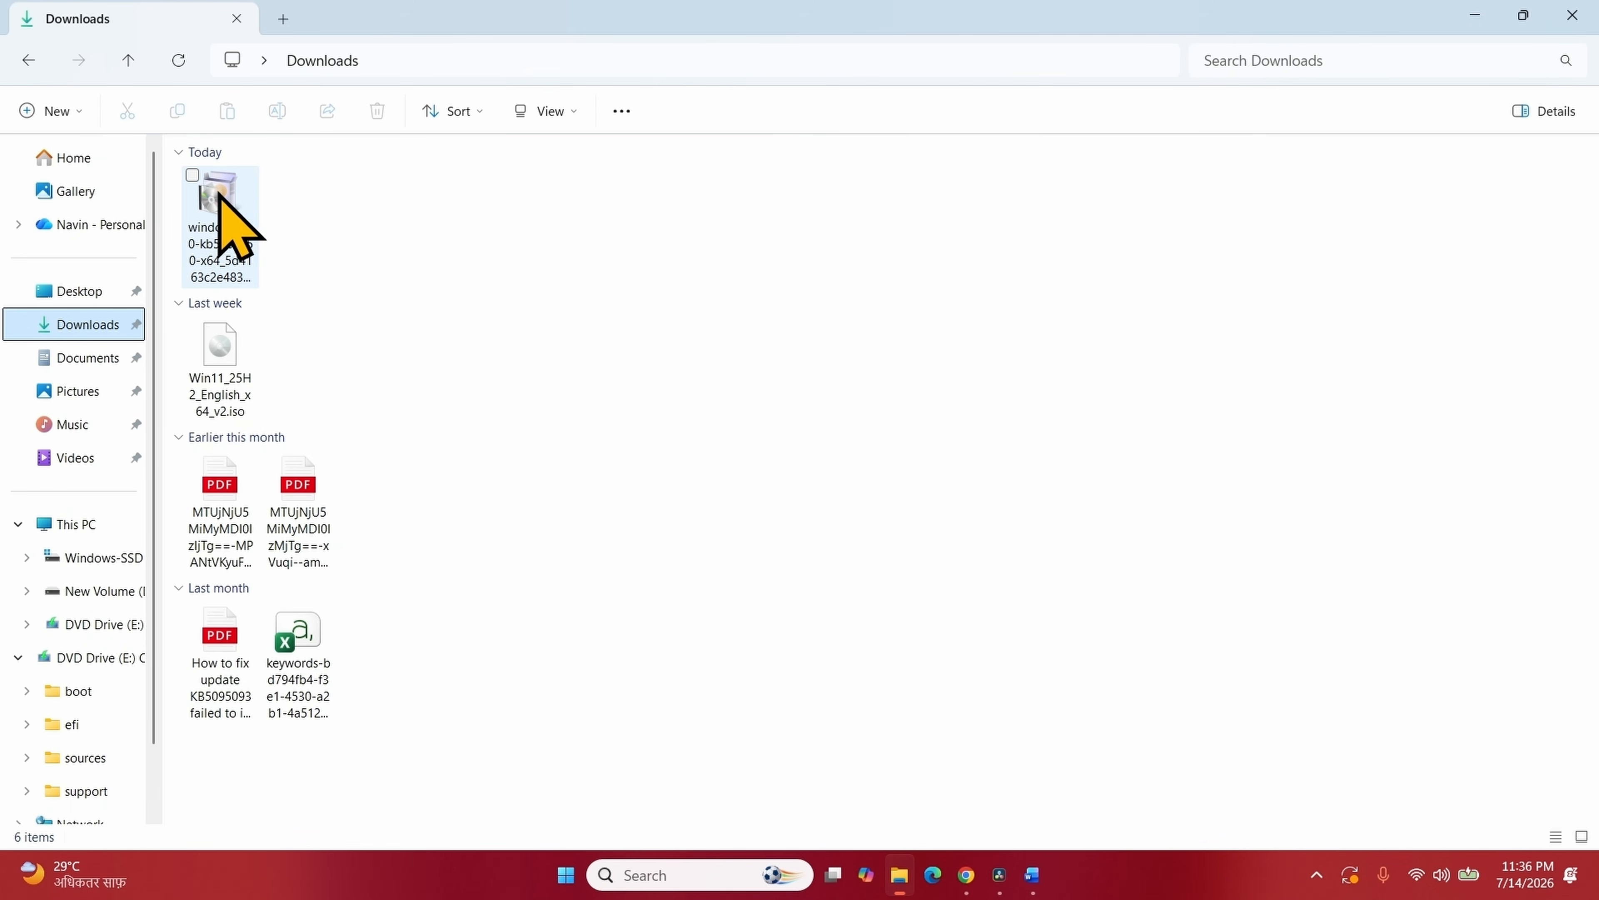
pyautogui.click(219, 191)
pyautogui.rightClick(219, 192)
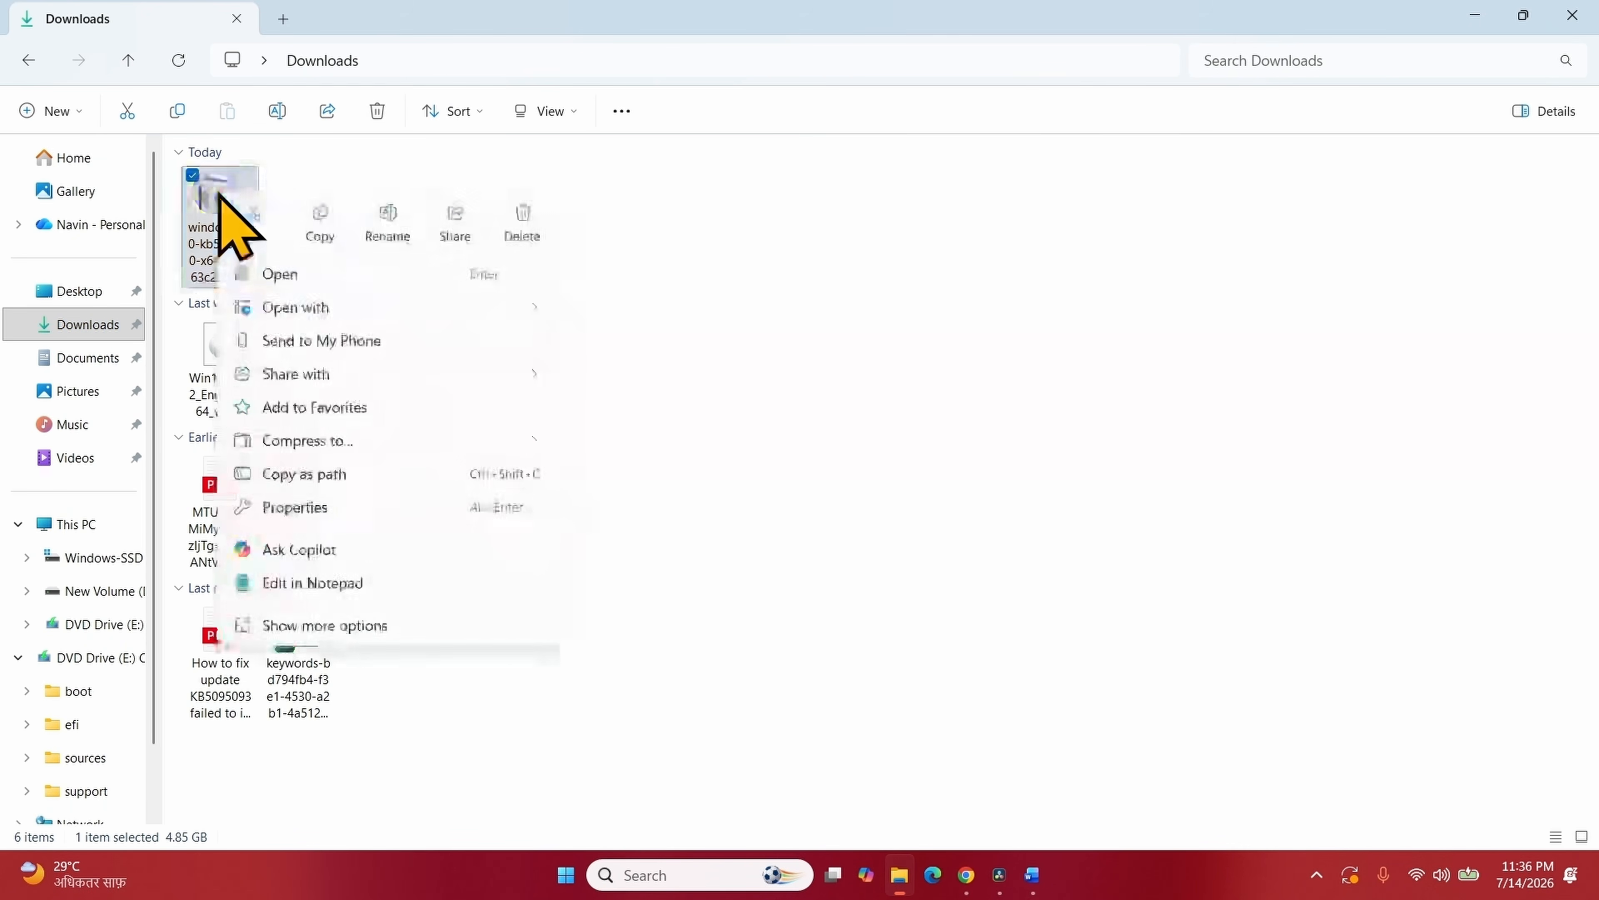
pyautogui.click(276, 275)
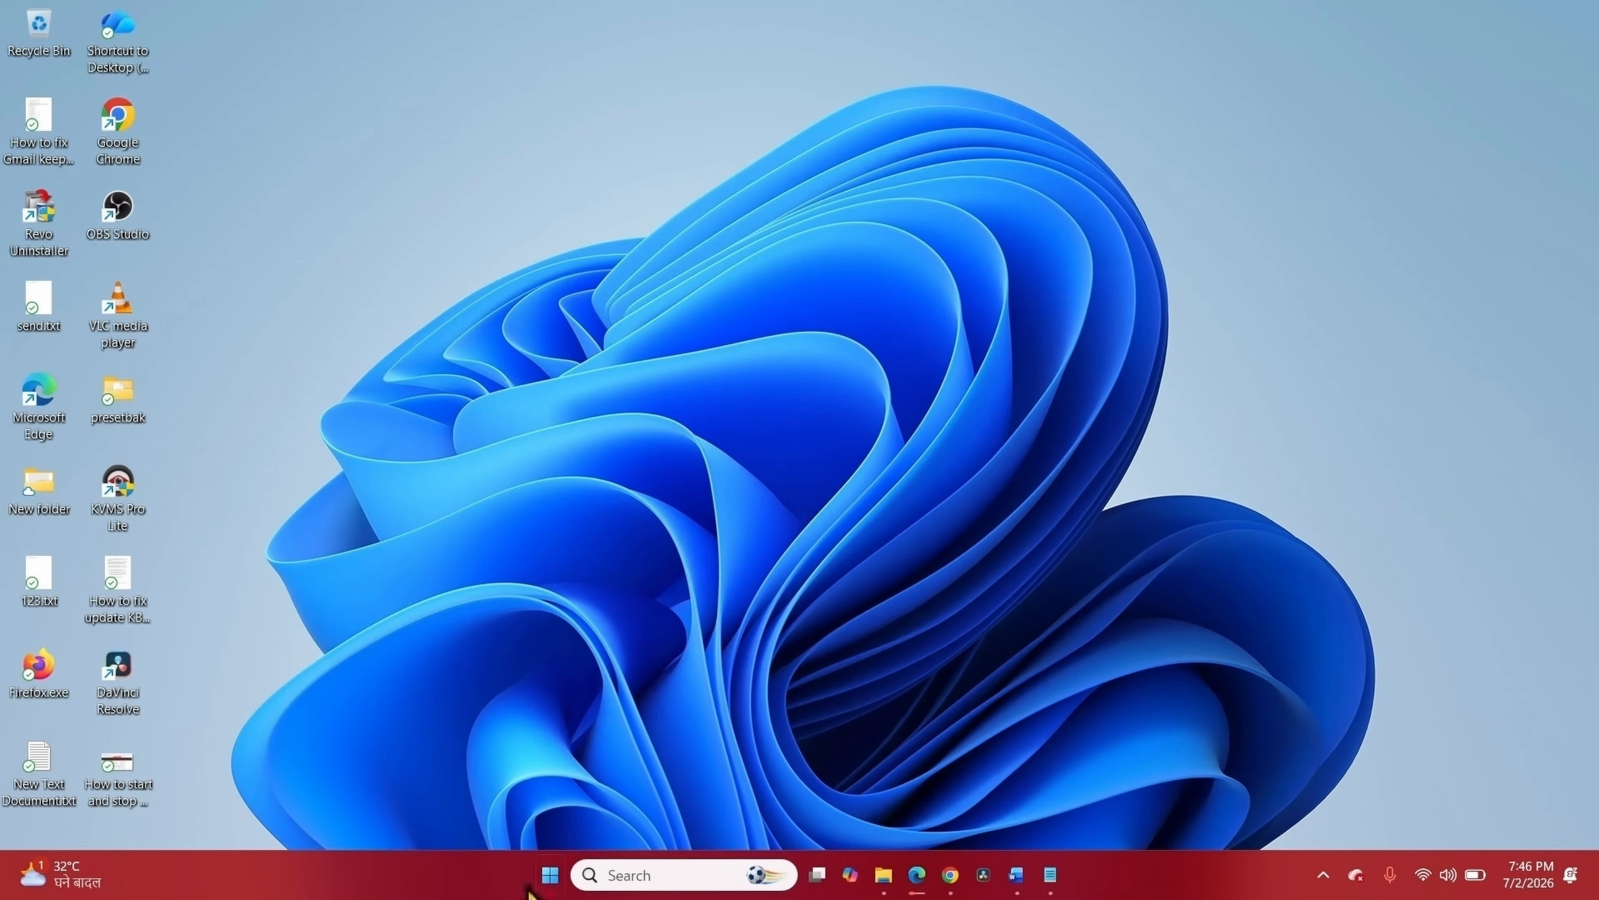
# - Start the Windows reinstall repair using Windows Update from the System Recovery settings, then cancel the repair dialog
pyautogui.click(551, 882)
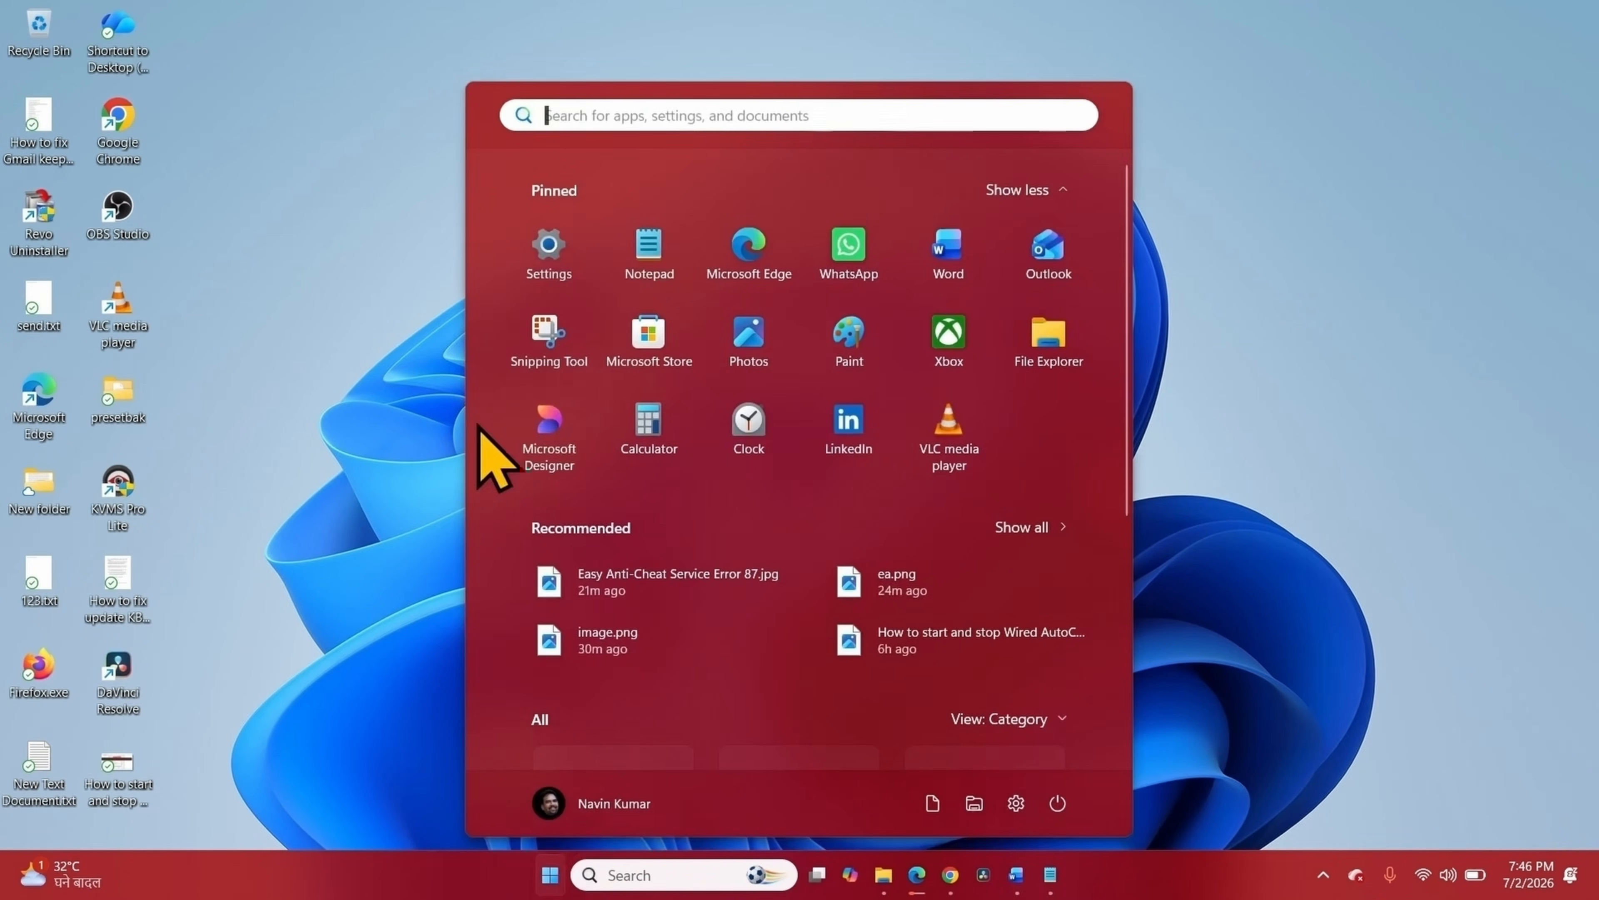
pyautogui.click(549, 247)
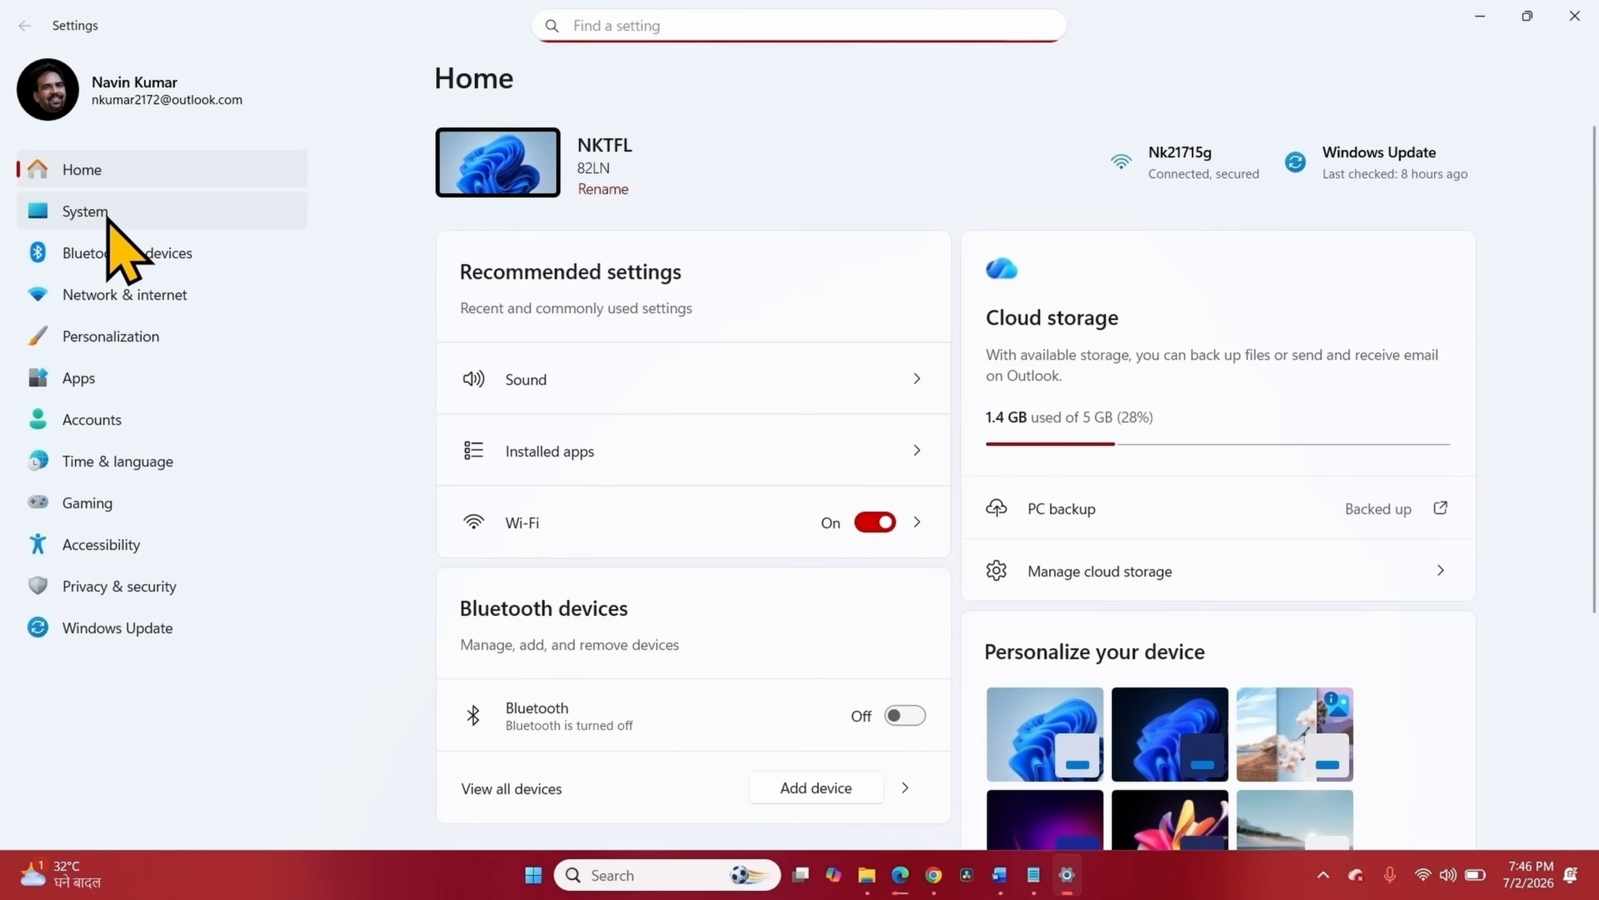
pyautogui.click(107, 216)
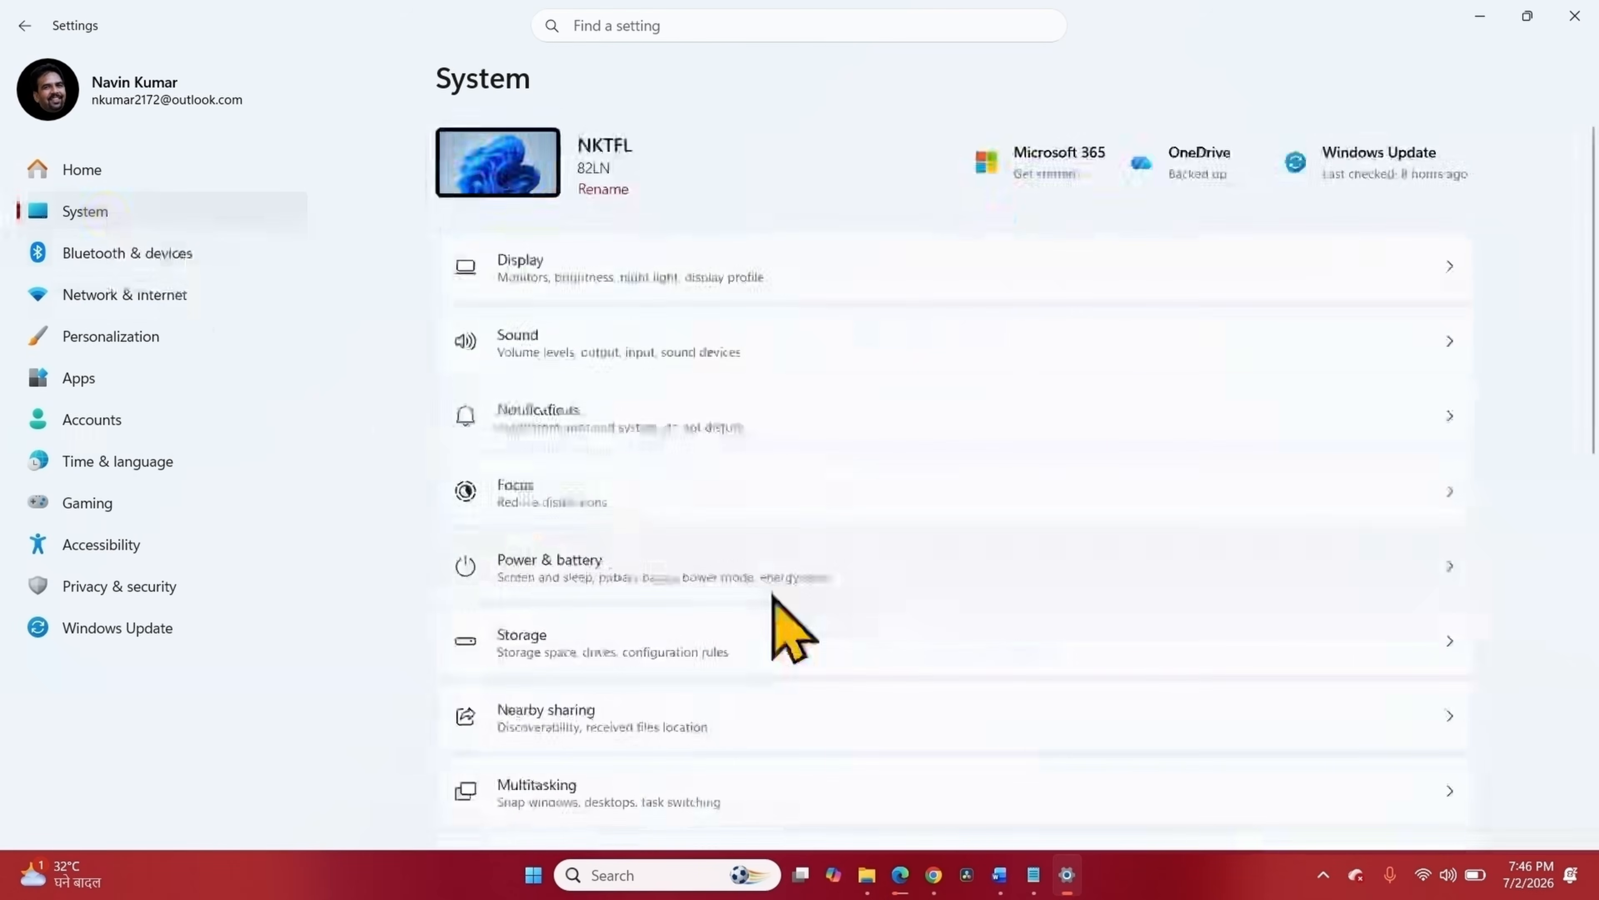
pyautogui.scroll(-10, 775, 621)
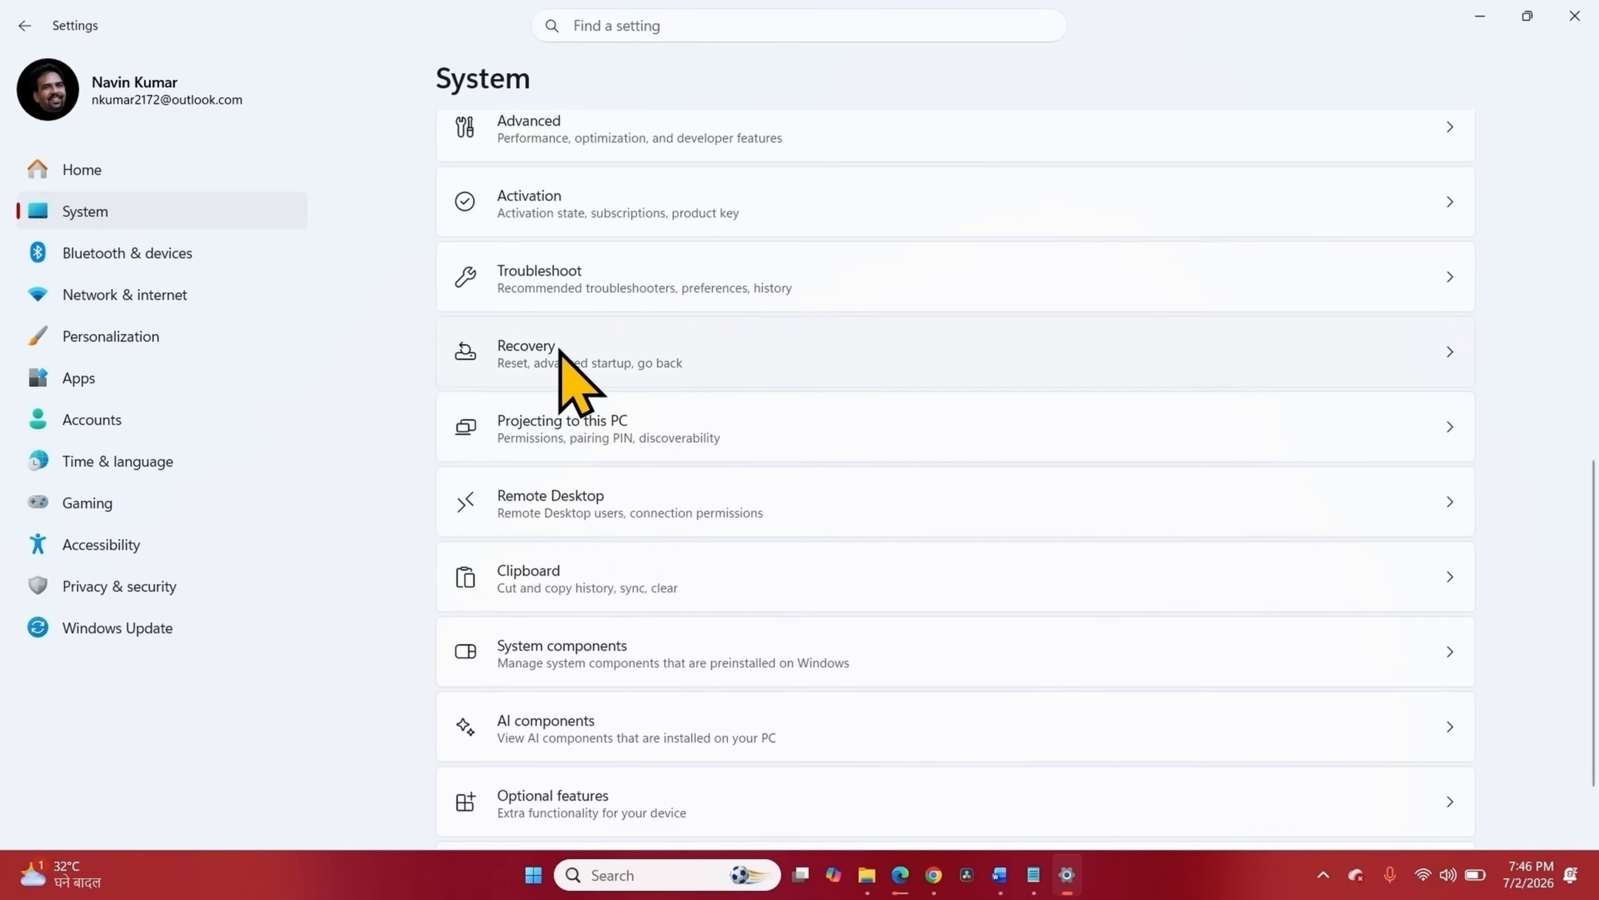
pyautogui.click(559, 350)
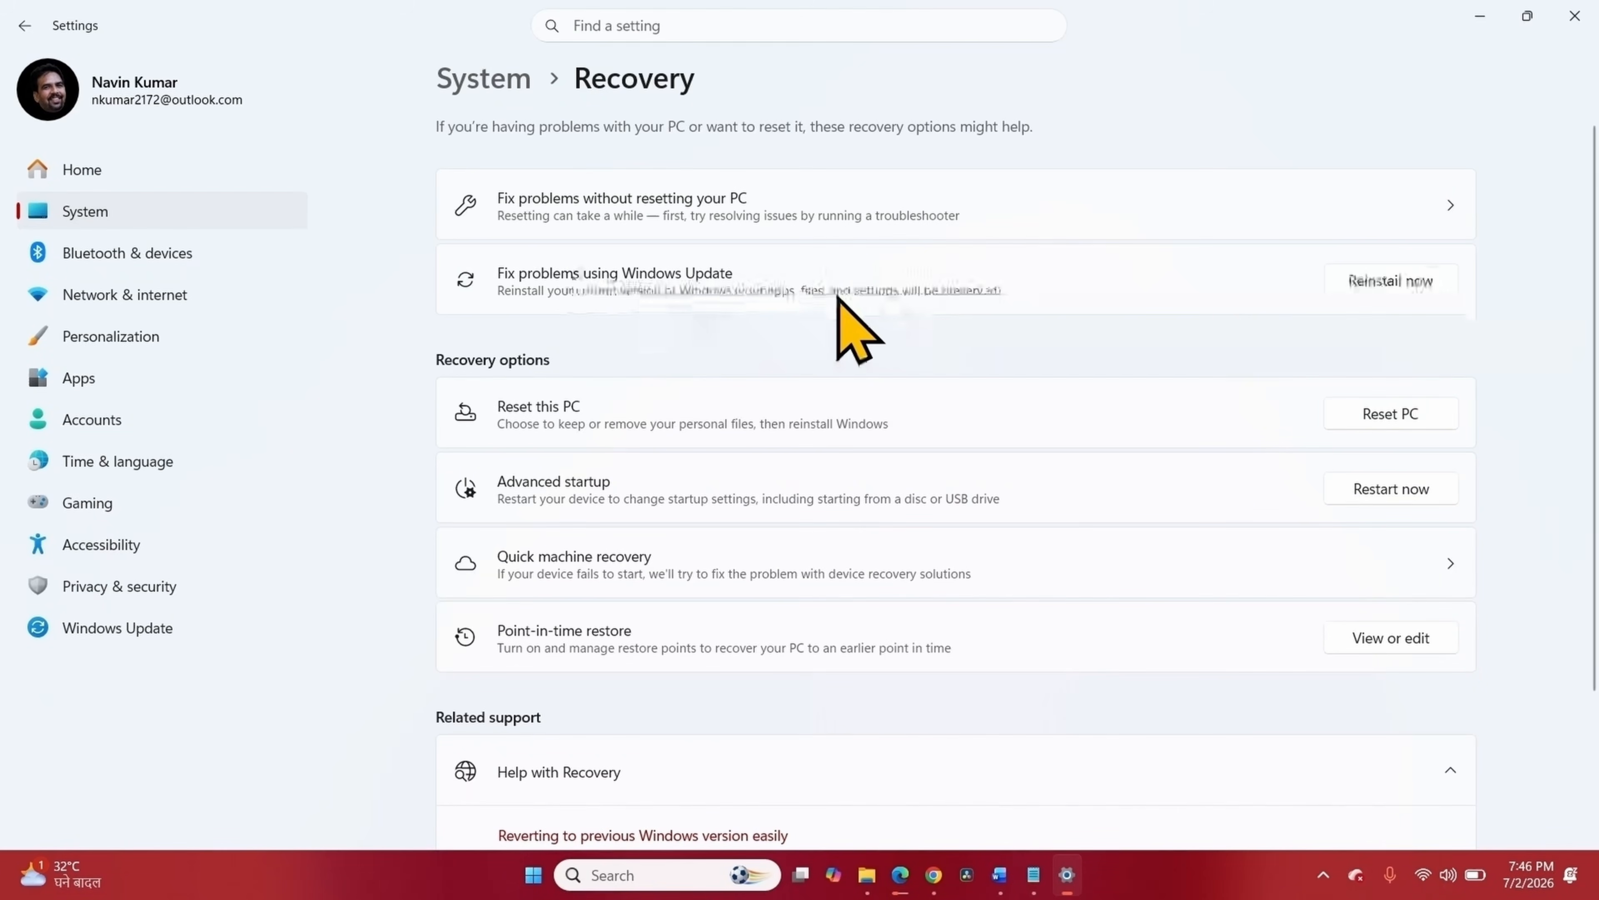
pyautogui.click(1396, 281)
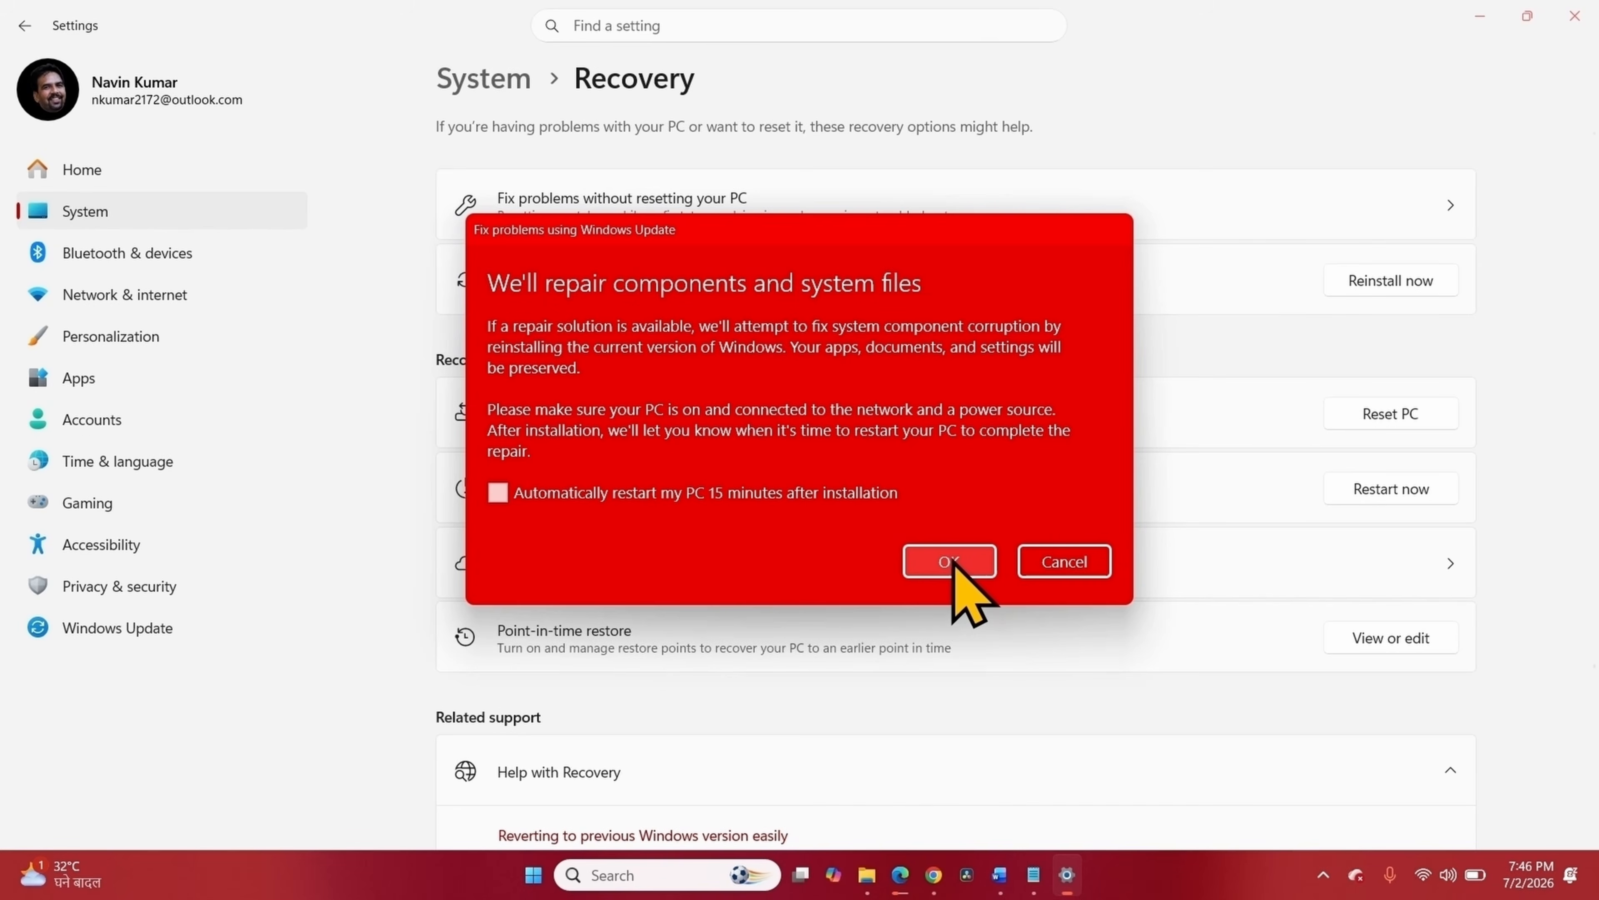
pyautogui.click(1064, 562)
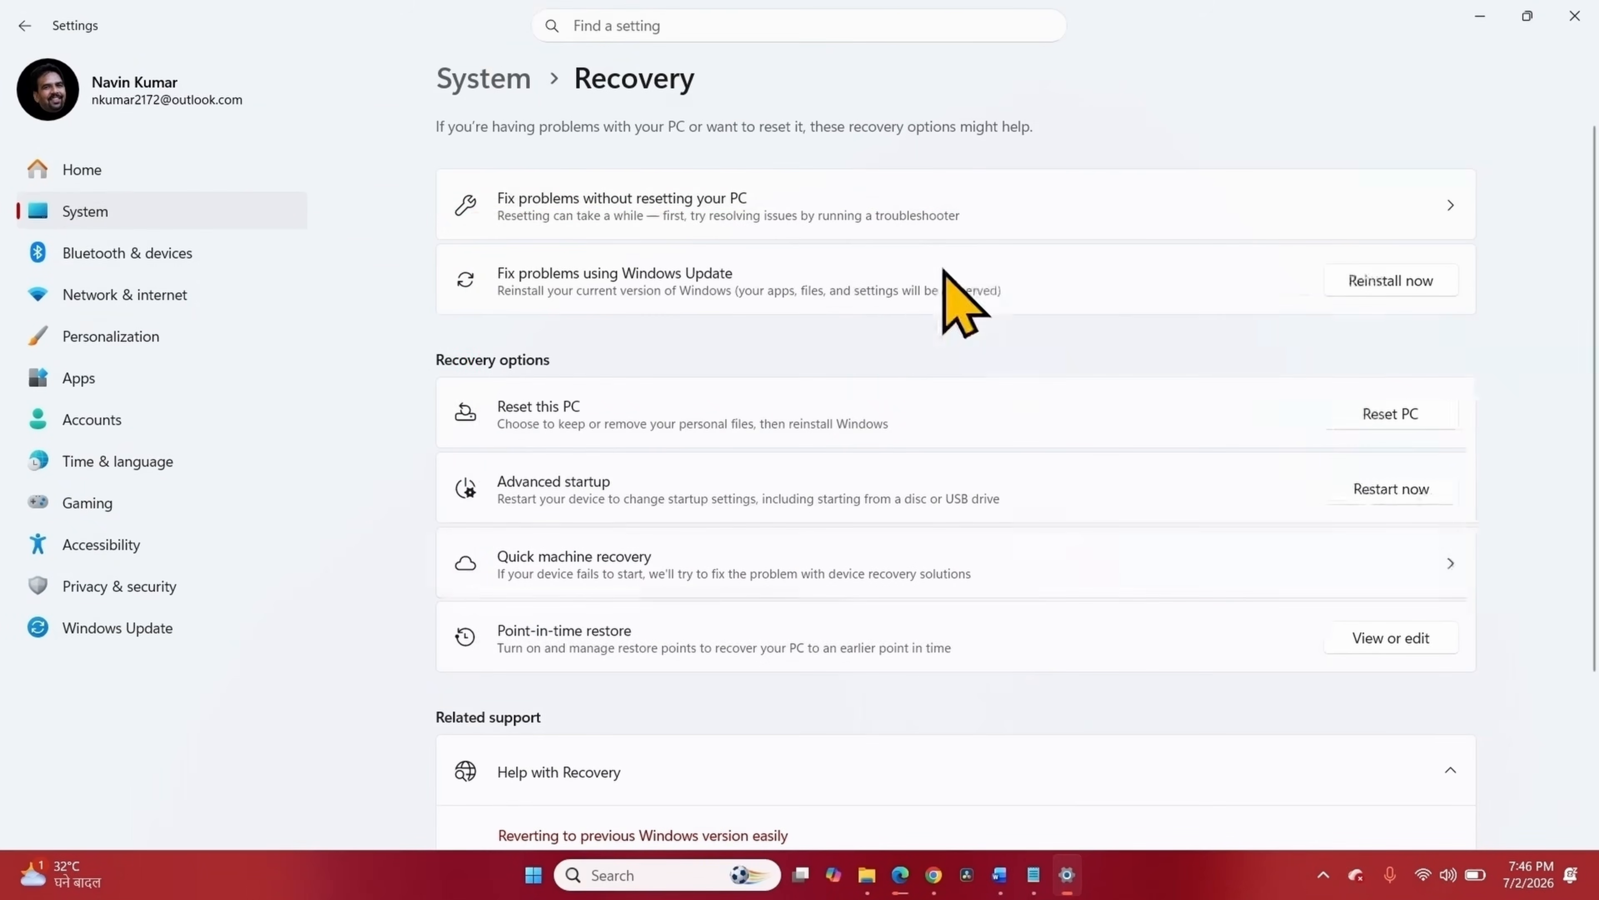
# - View the Windows Update page in Settings, then close Settings
pyautogui.click(128, 626)
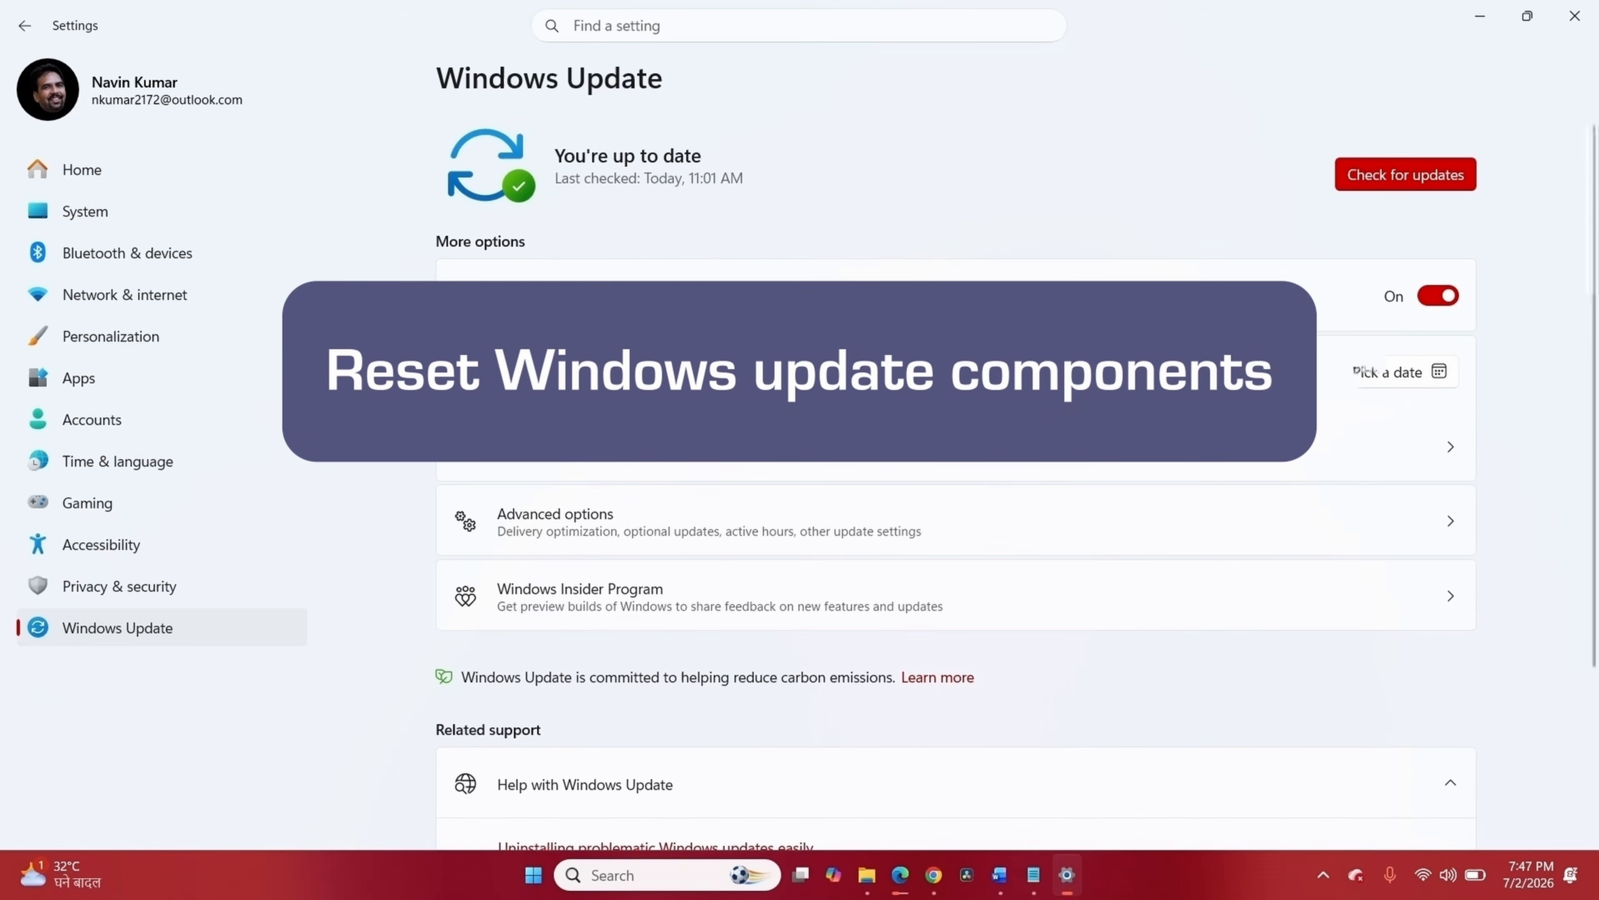
pyautogui.click(1575, 15)
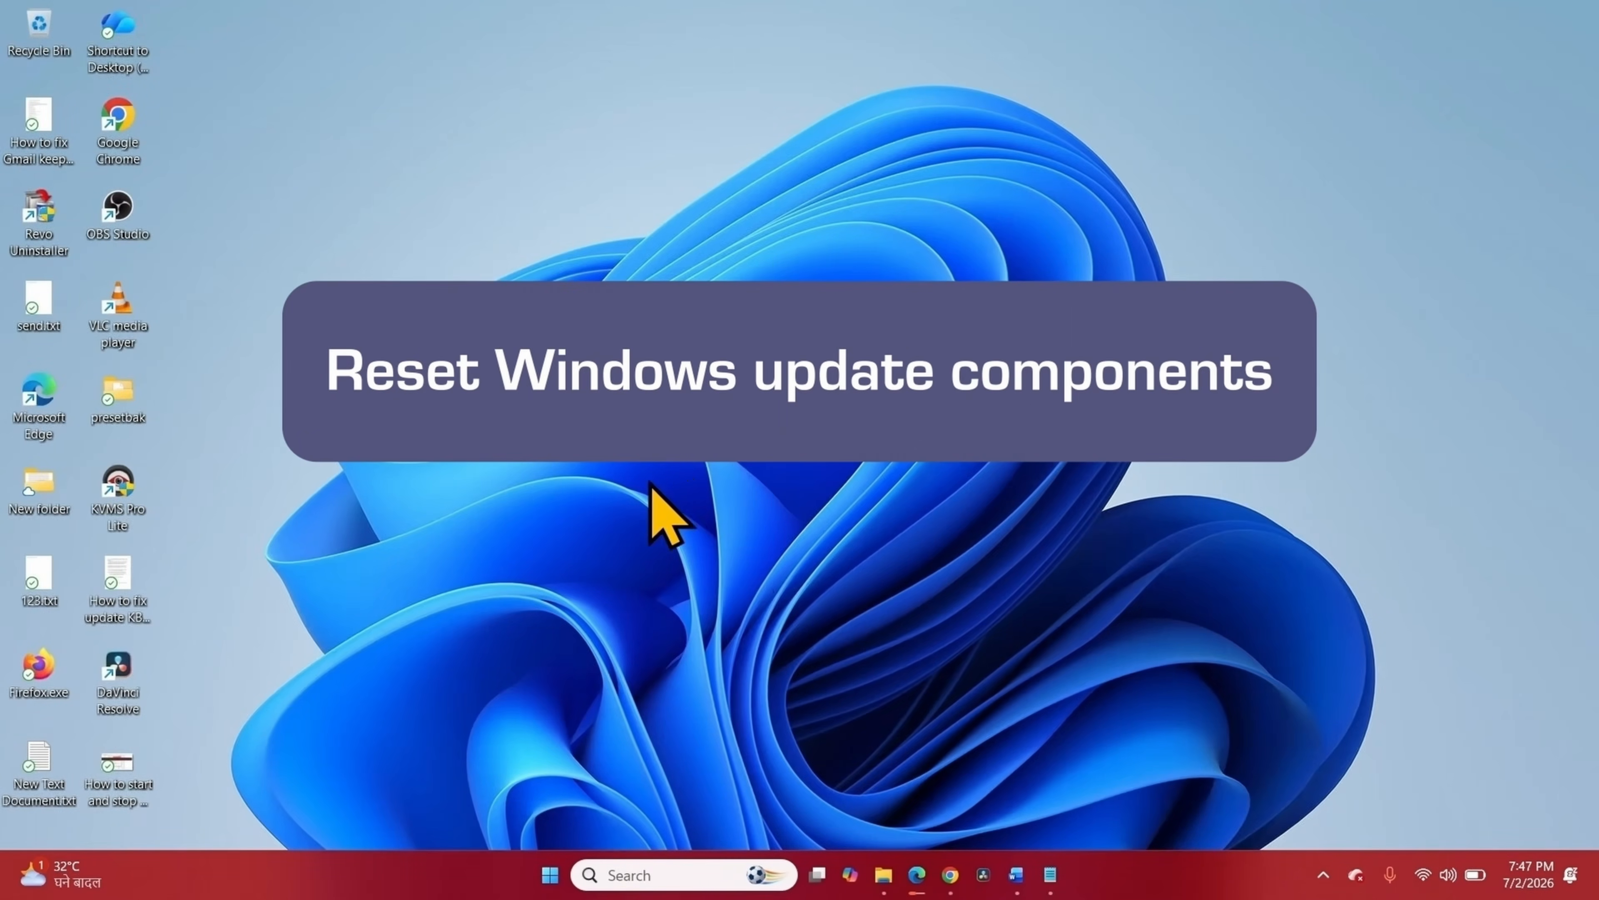
# - Search for cmd, run Command Prompt as administrator and move its window toward the upper-left of the desktop
pyautogui.click(619, 870)
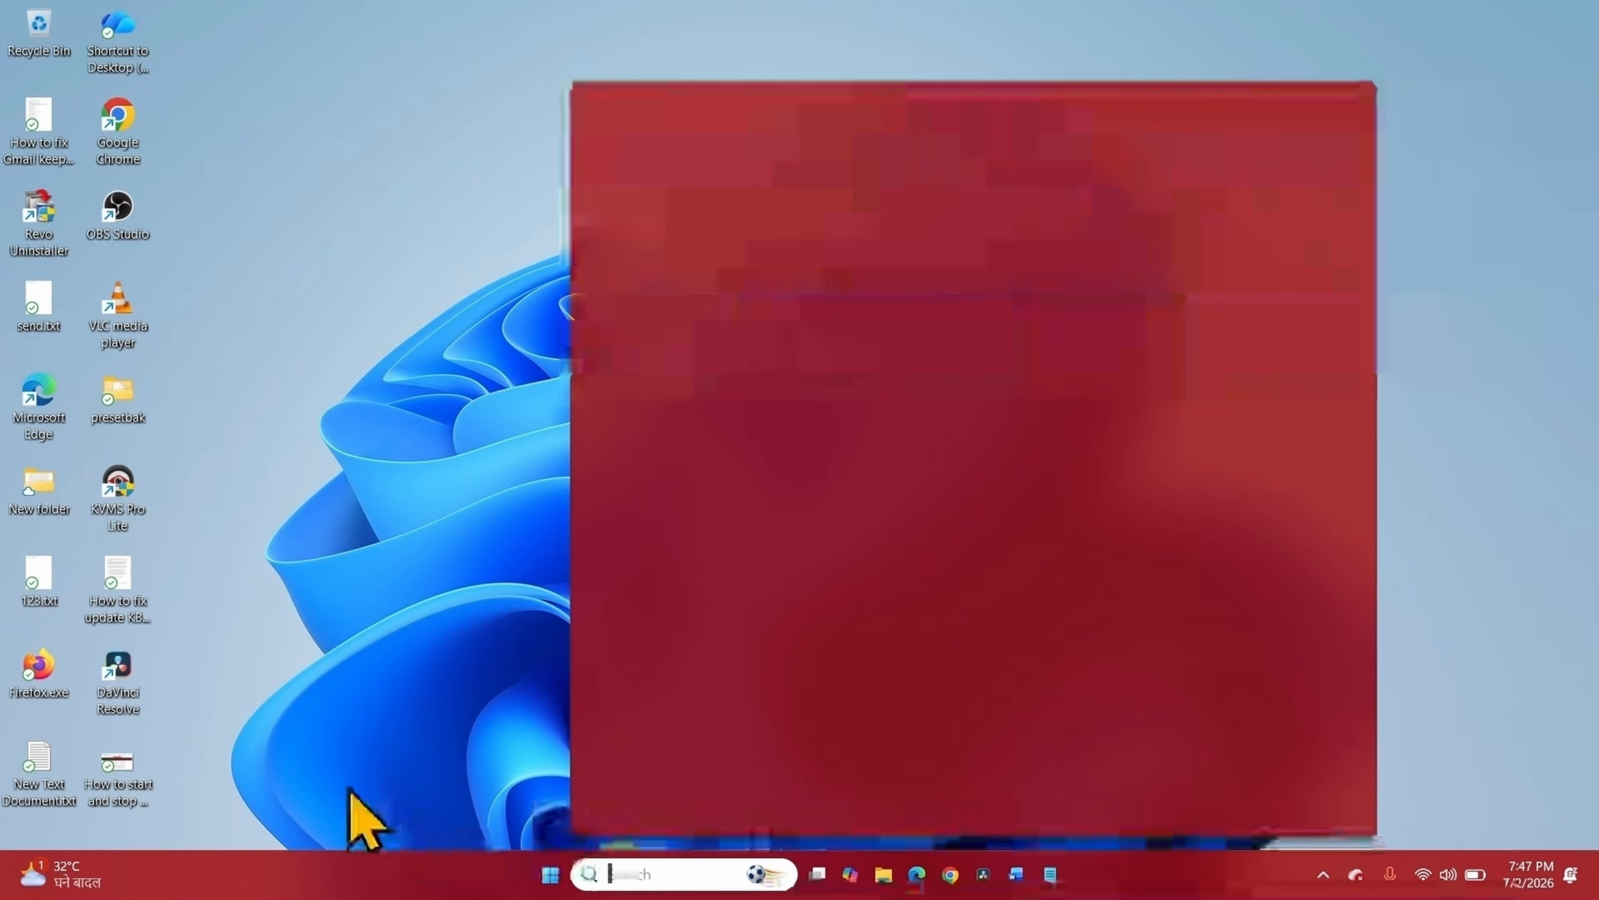
pyautogui.write('c')
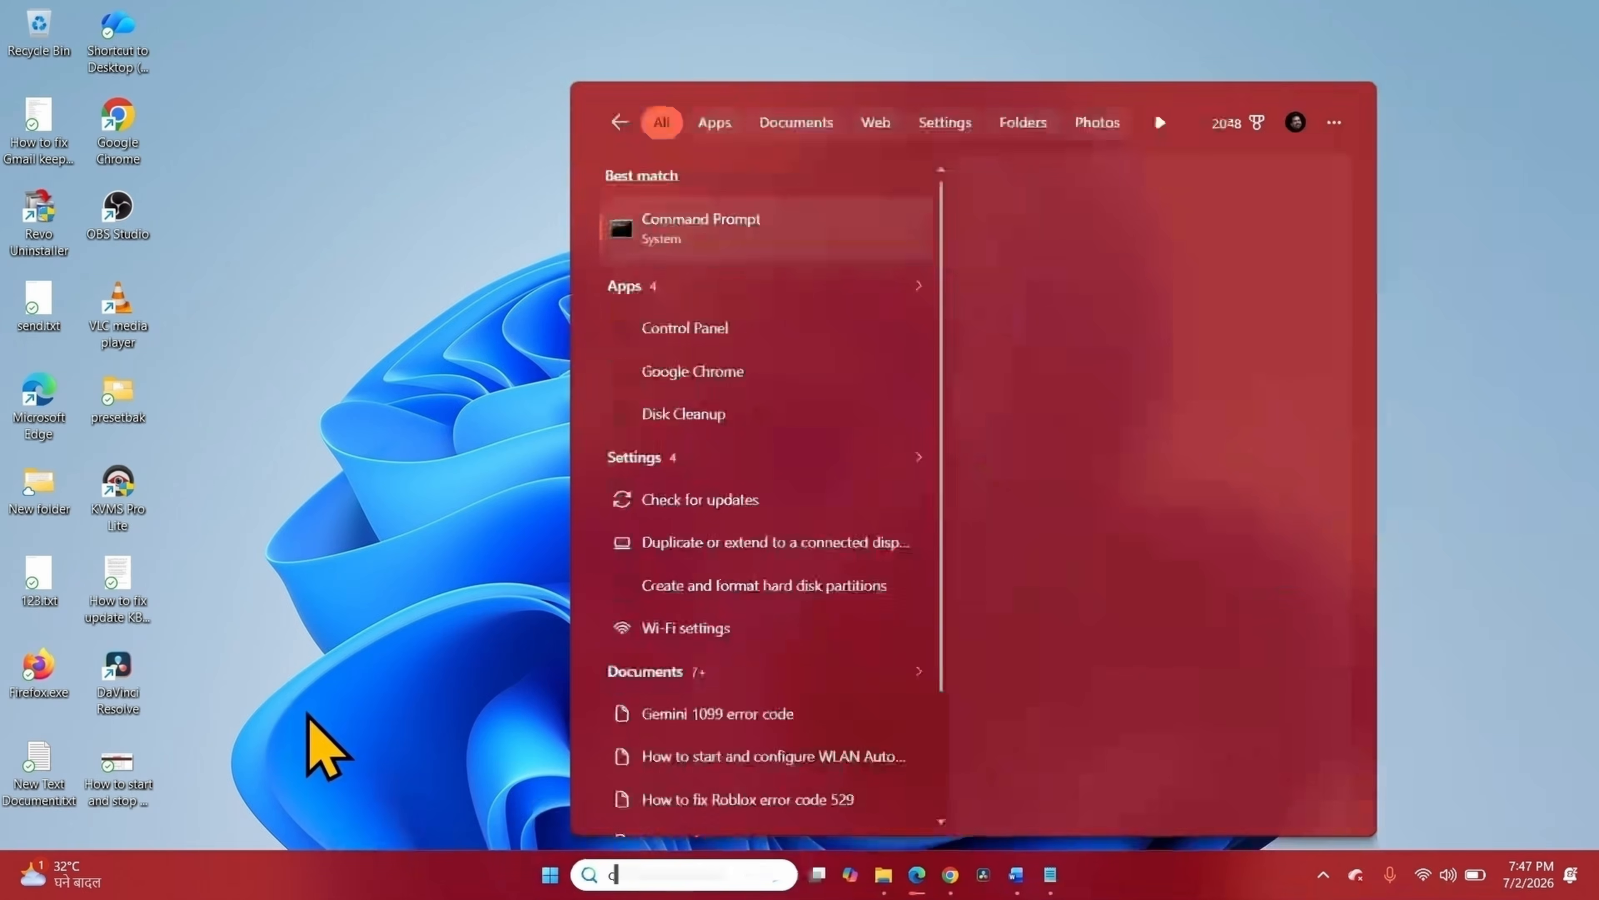
pyautogui.write('md')
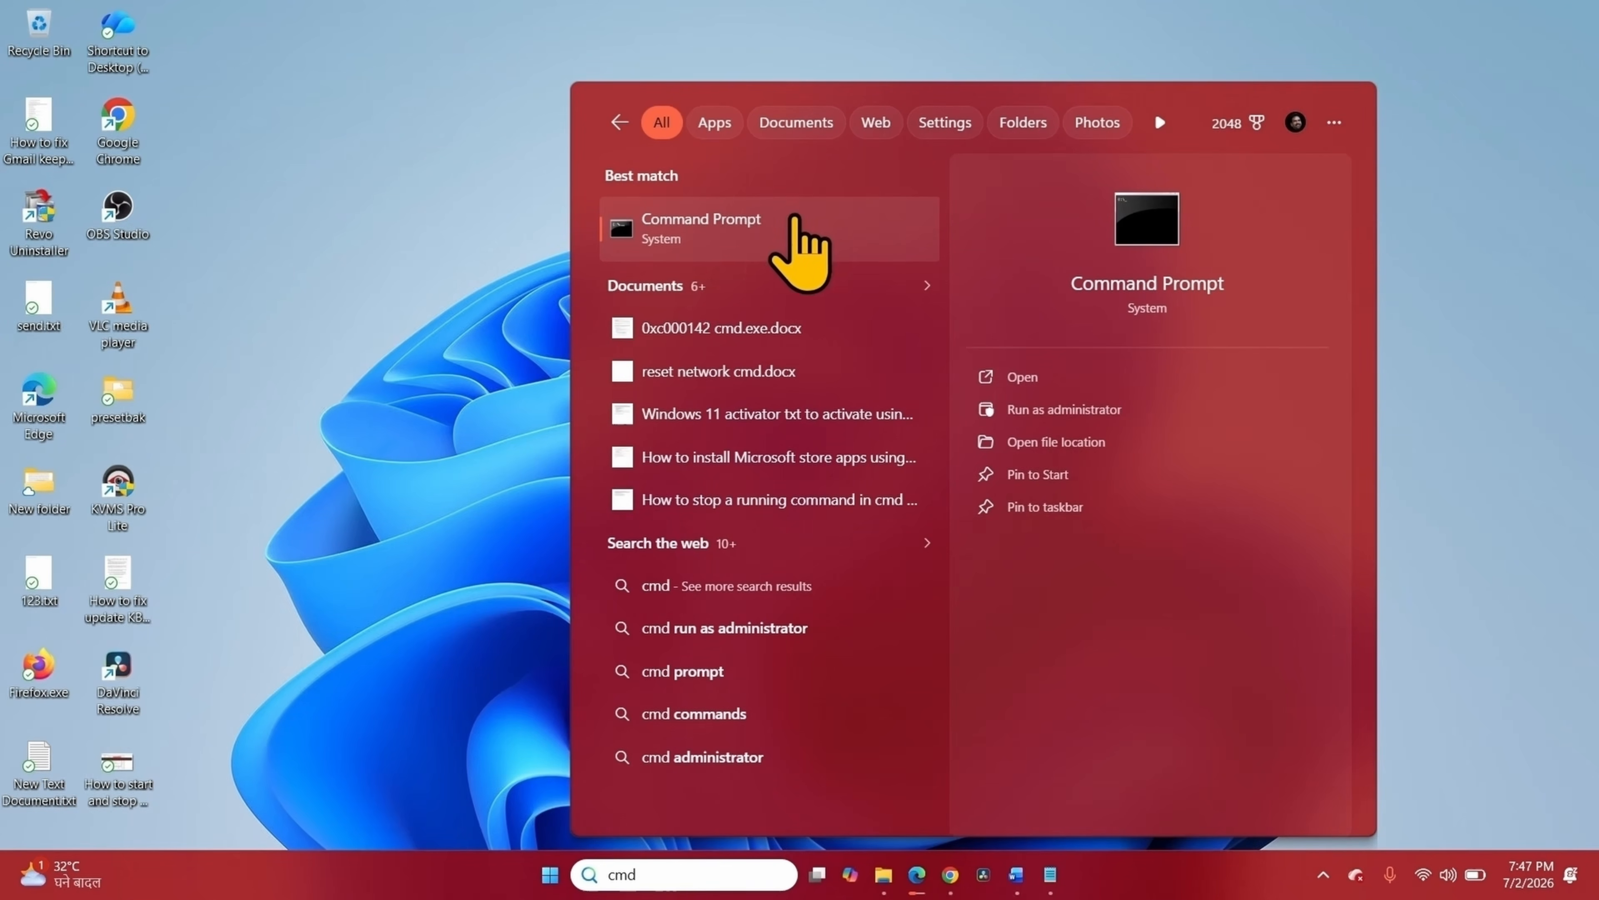
pyautogui.rightClick(791, 247)
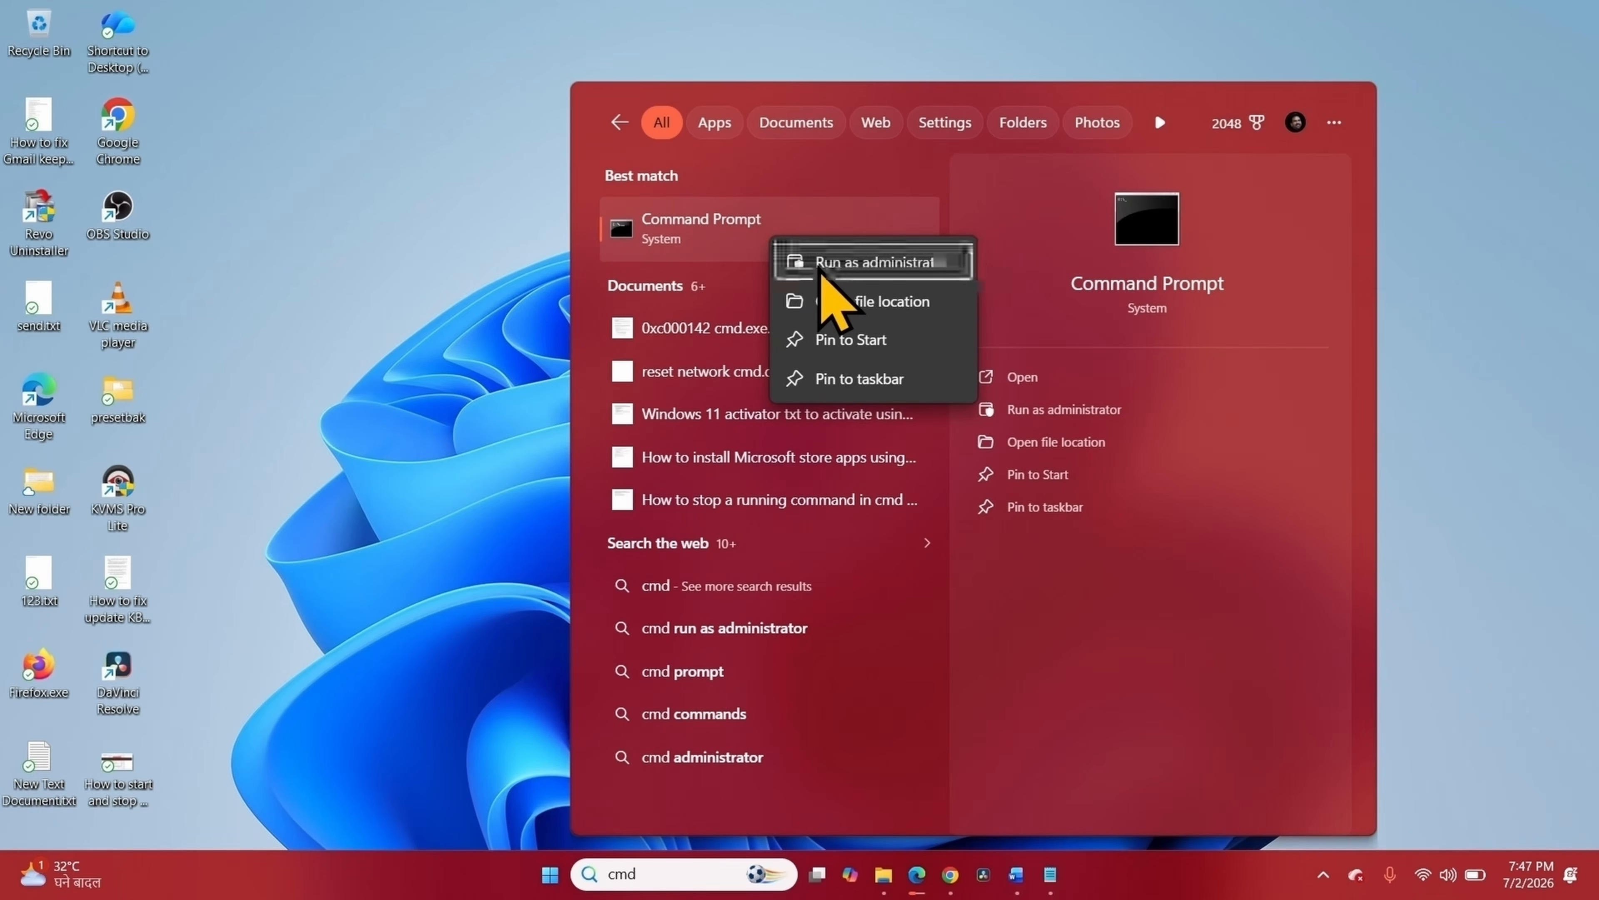
pyautogui.click(822, 270)
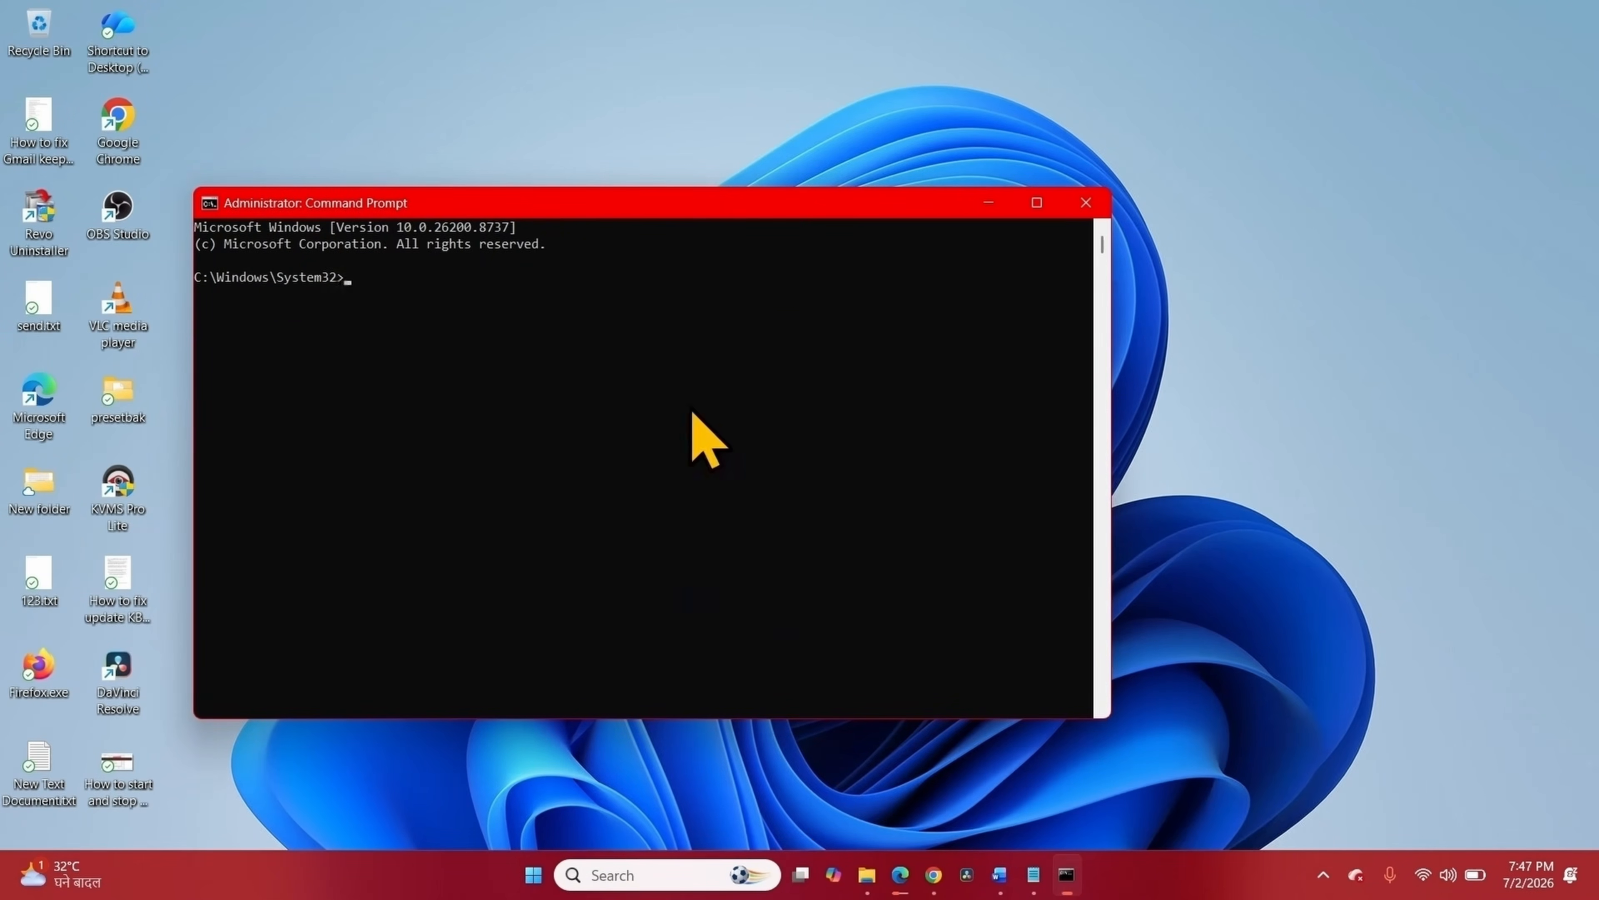
pyautogui.moveTo(673, 202); pyautogui.dragTo(513, 126)
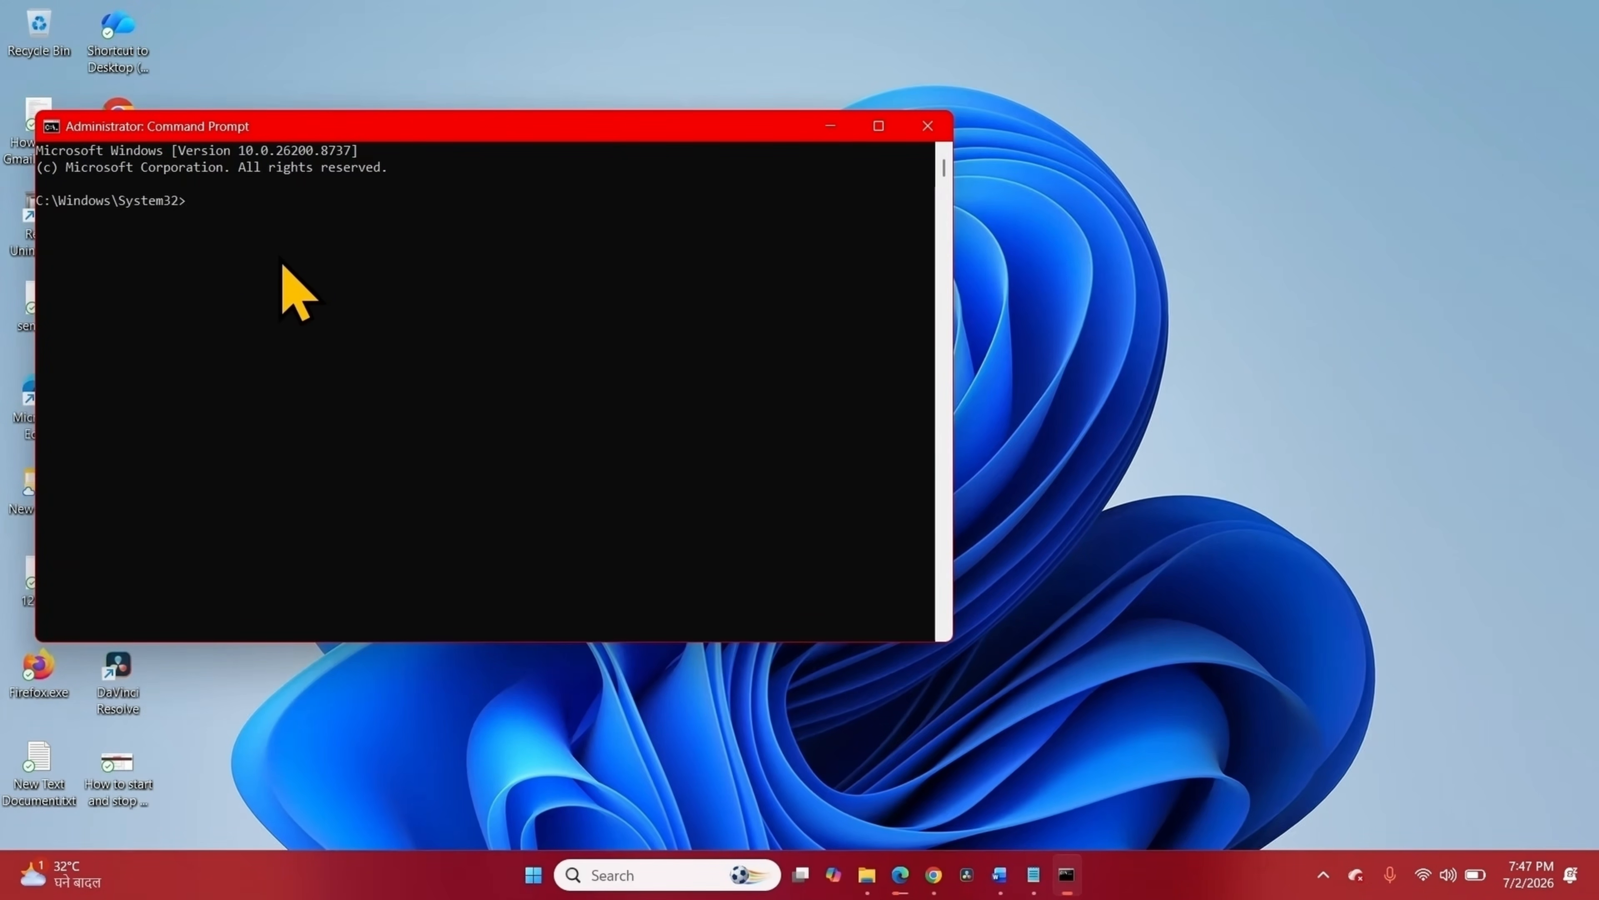
# - Bring up the Notepad list of update reset commands and place it beside the Command Prompt window
pyautogui.click(1033, 874)
pyautogui.moveTo(1246, 375); pyautogui.dragTo(1056, 227)
pyautogui.click(1180, 343)
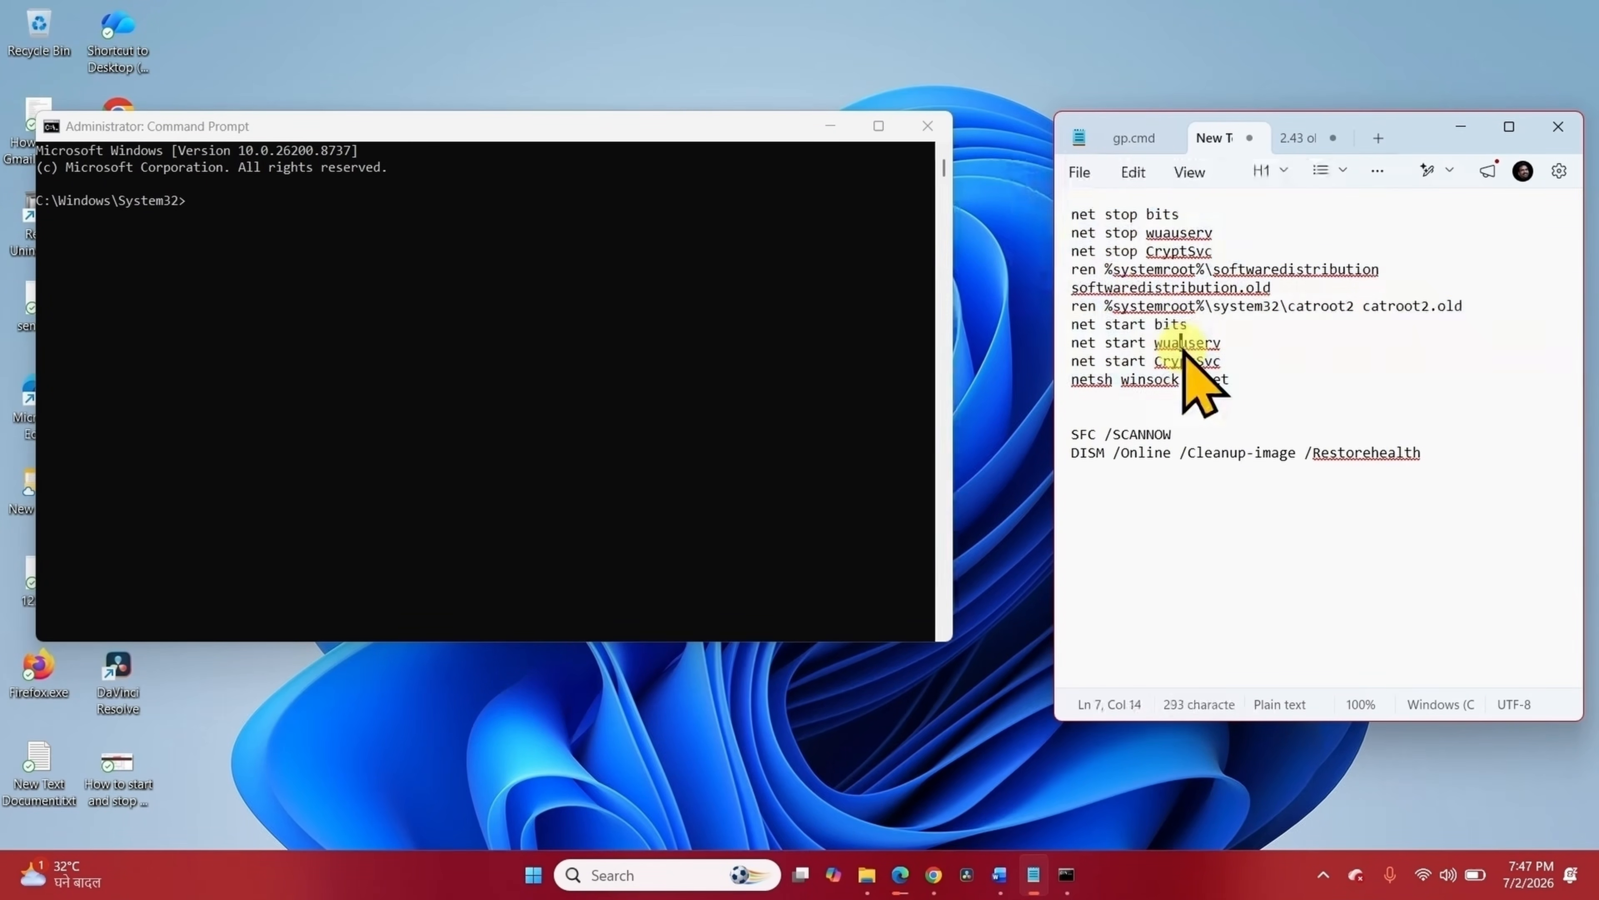
pyautogui.rightClick(1200, 358)
pyautogui.click(1250, 285)
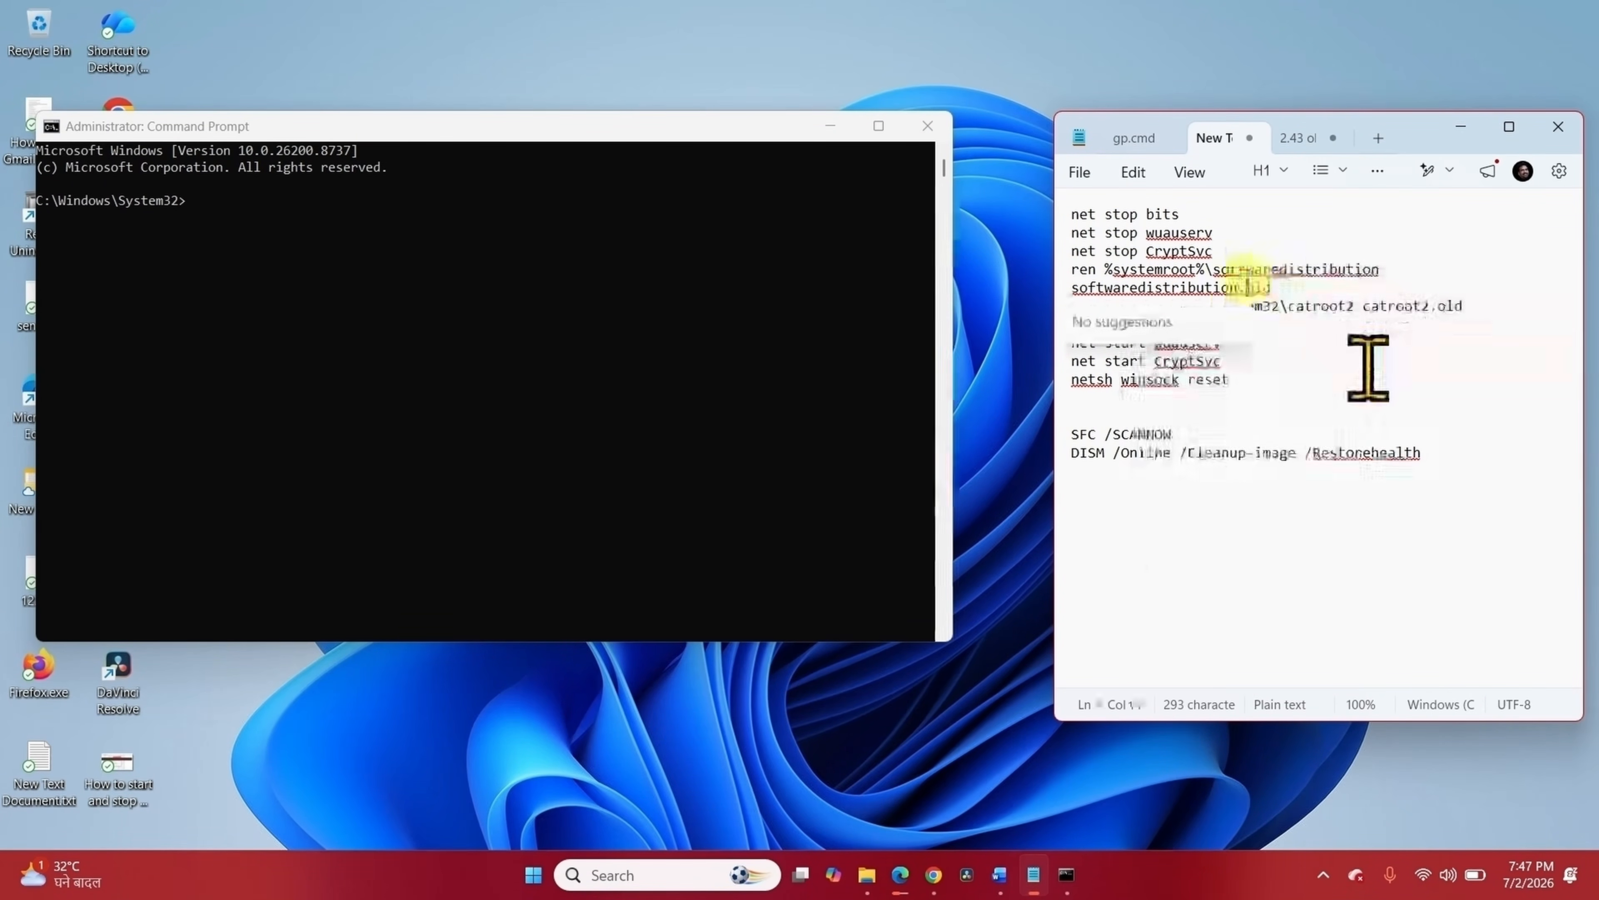
# - Copy the command "net stop bits" from the Notepad list and run it in Command Prompt
pyautogui.moveTo(1184, 214); pyautogui.dragTo(1038, 202)
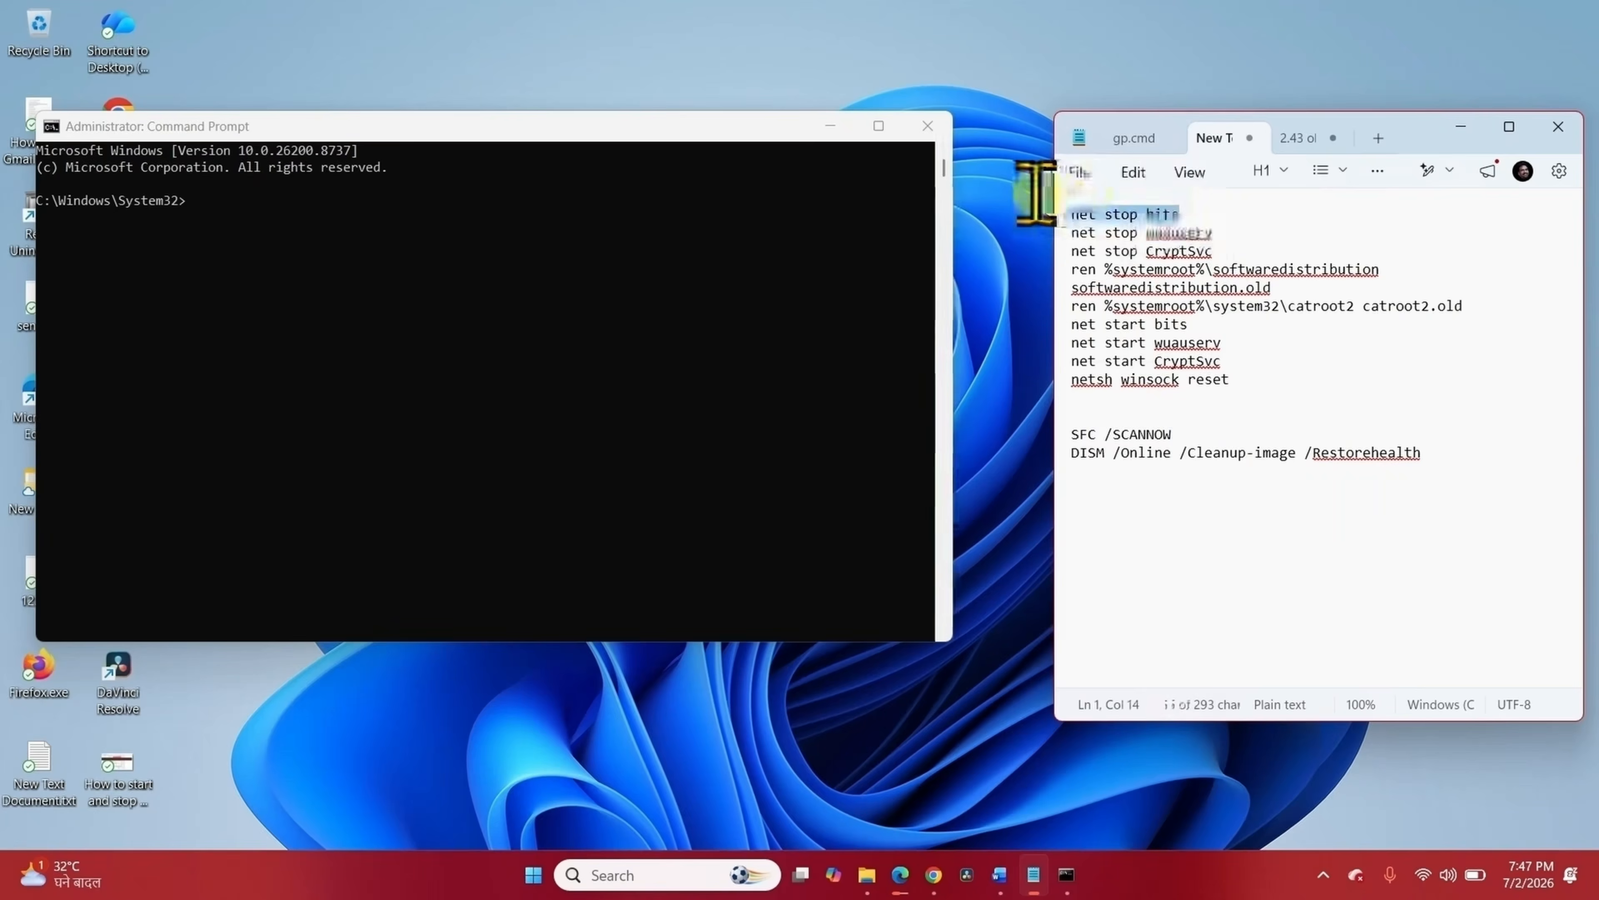
pyautogui.rightClick(1099, 217)
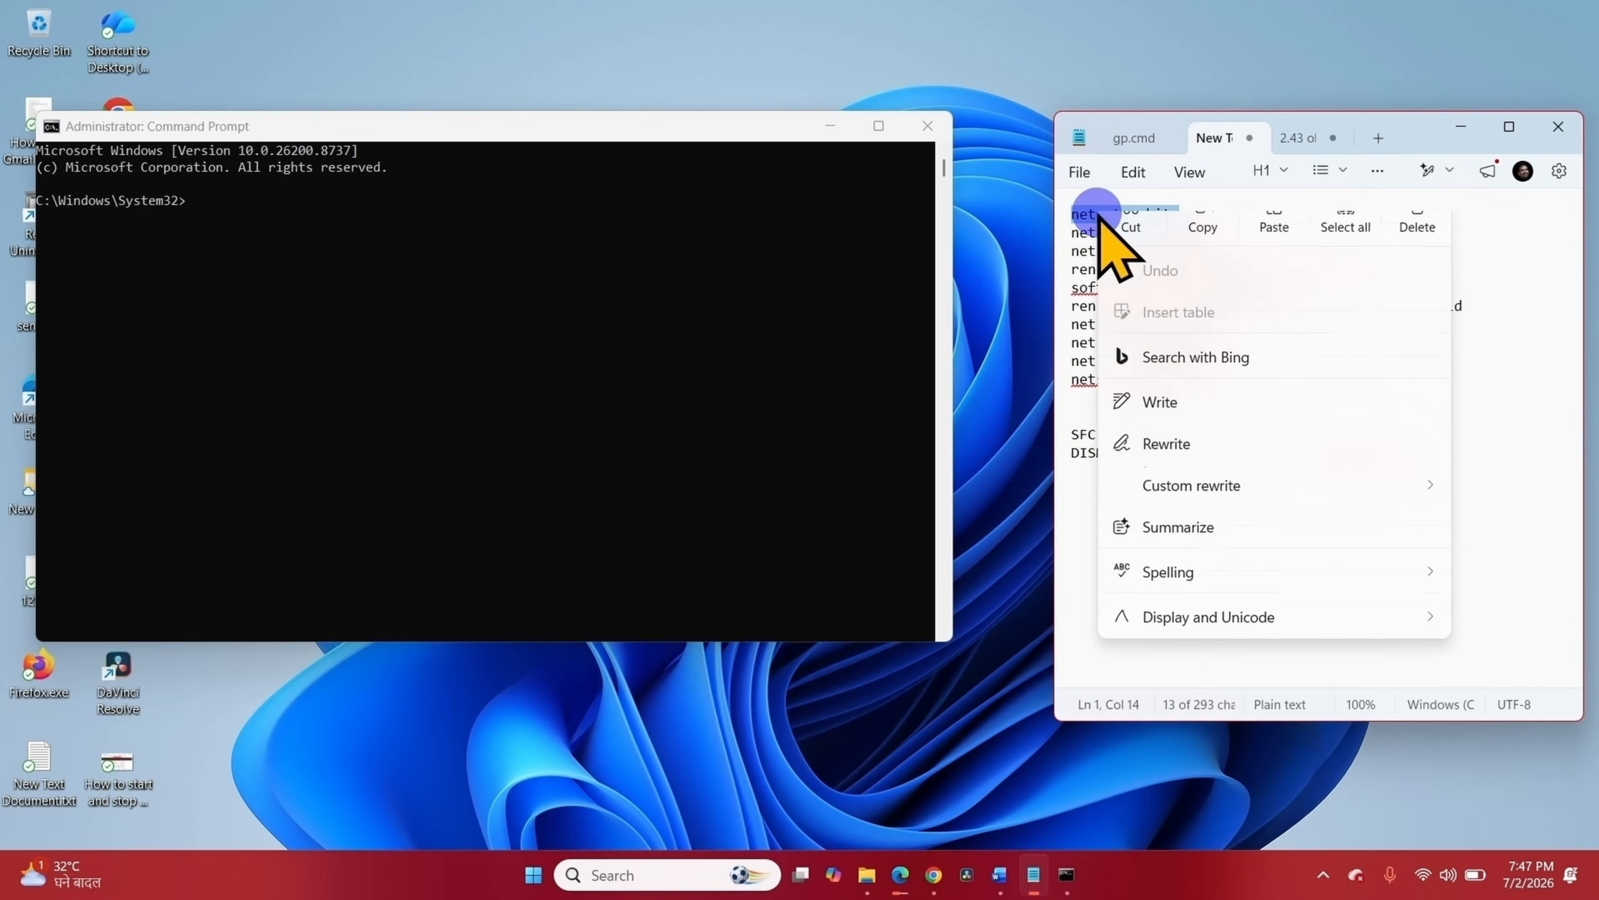
pyautogui.click(1206, 238)
pyautogui.click(221, 207)
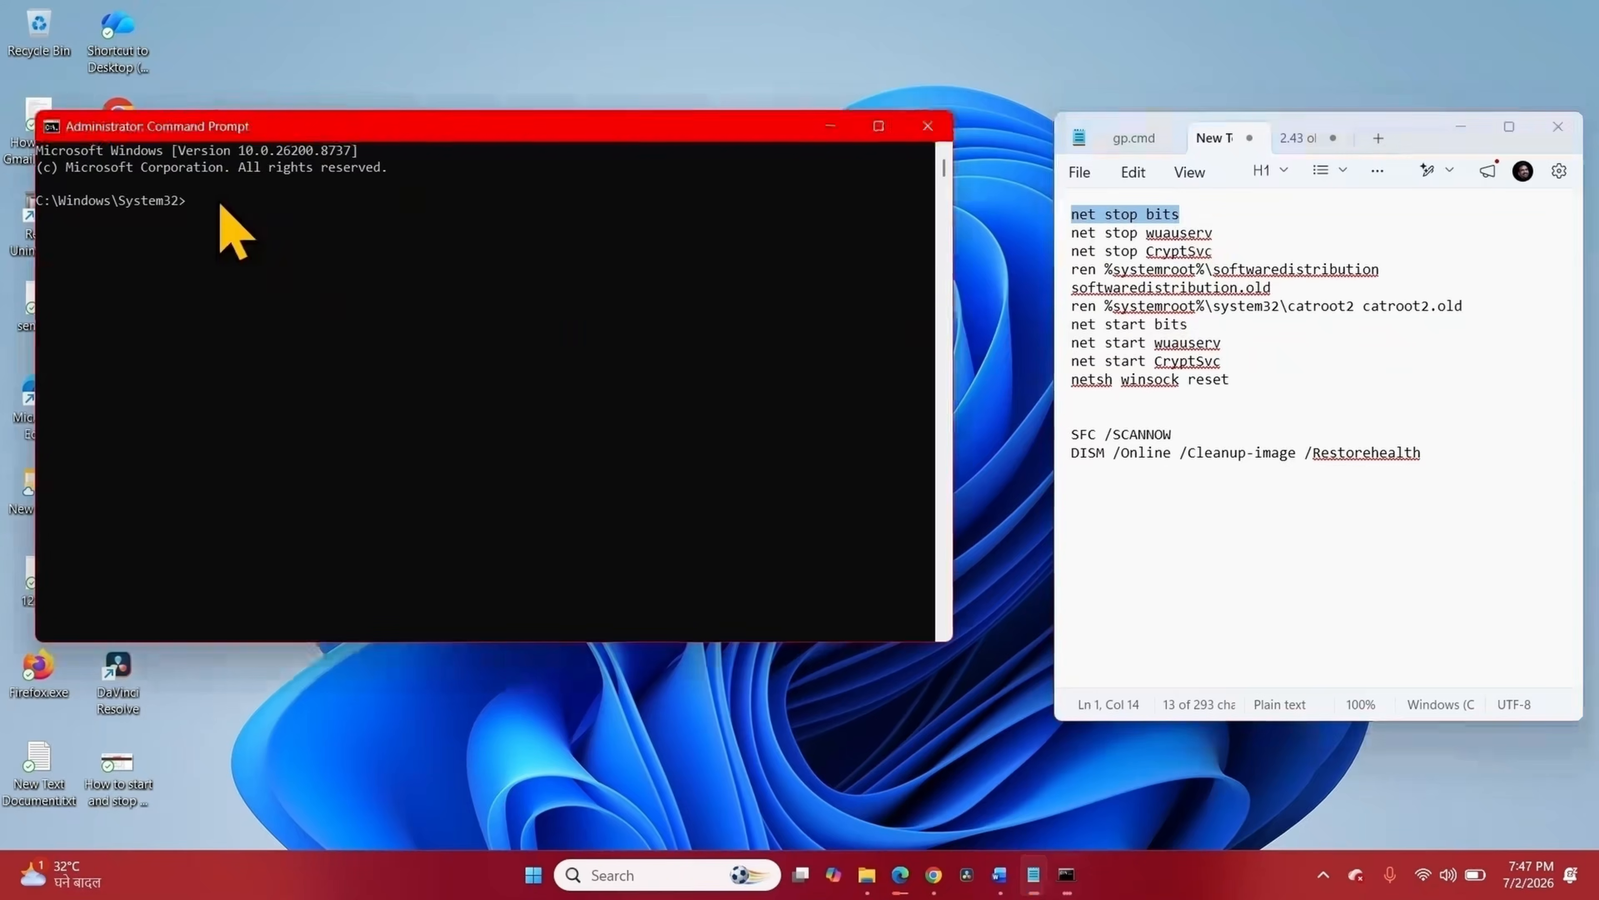
pyautogui.press('Return')
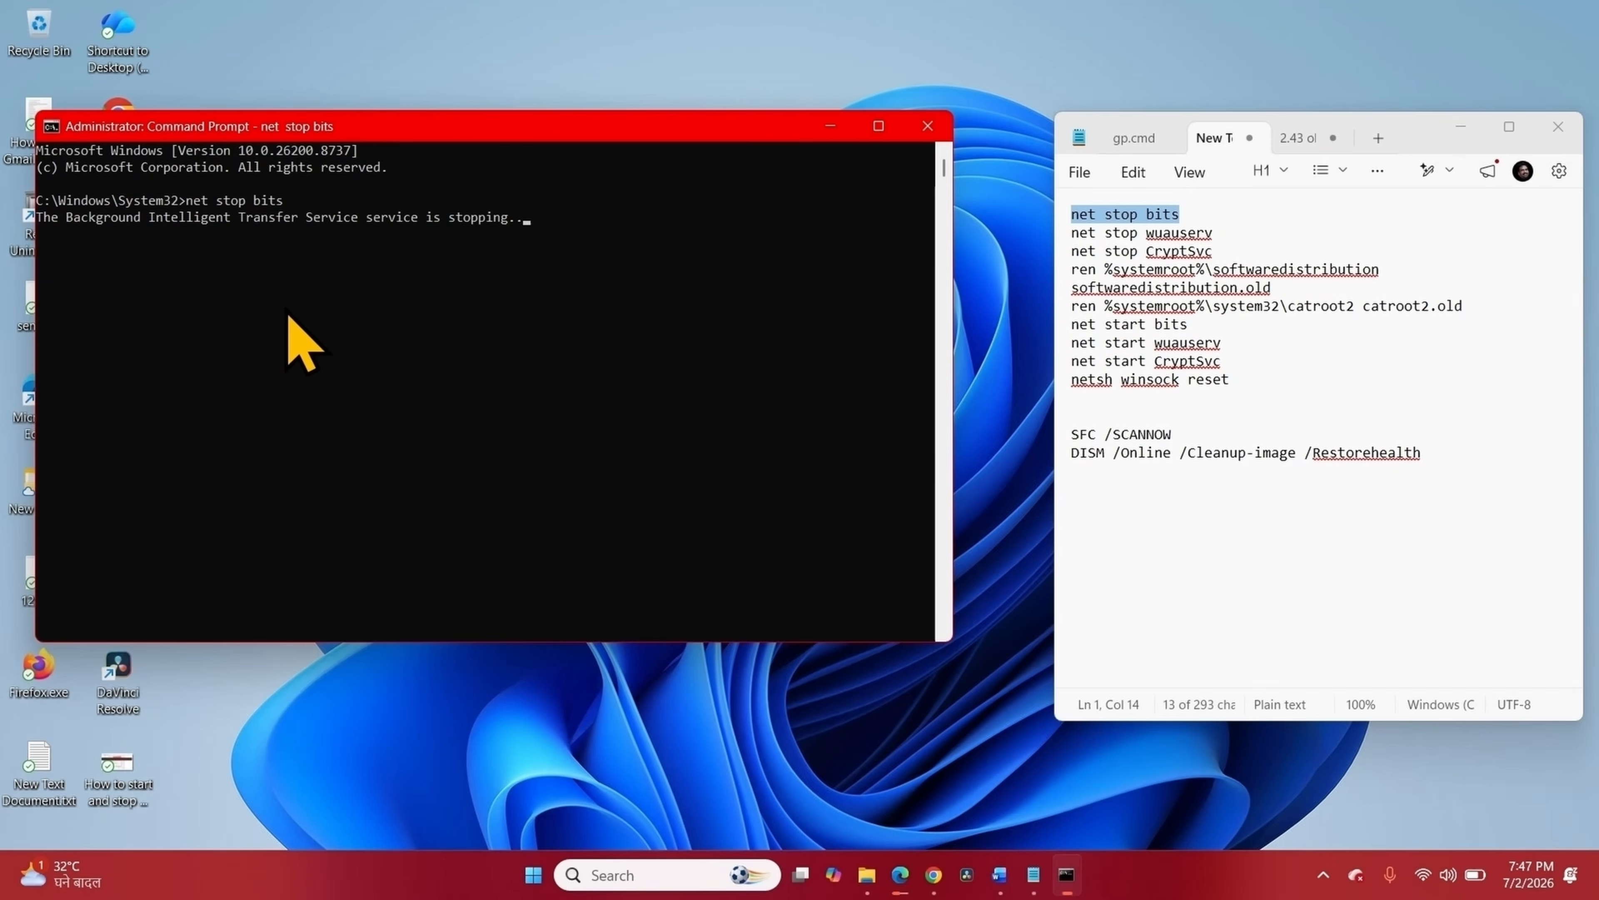
# - Copy the command "net stop wuauserv" from the Notepad list and run it in Command Prompt
pyautogui.moveTo(1220, 231); pyautogui.dragTo(1061, 224)
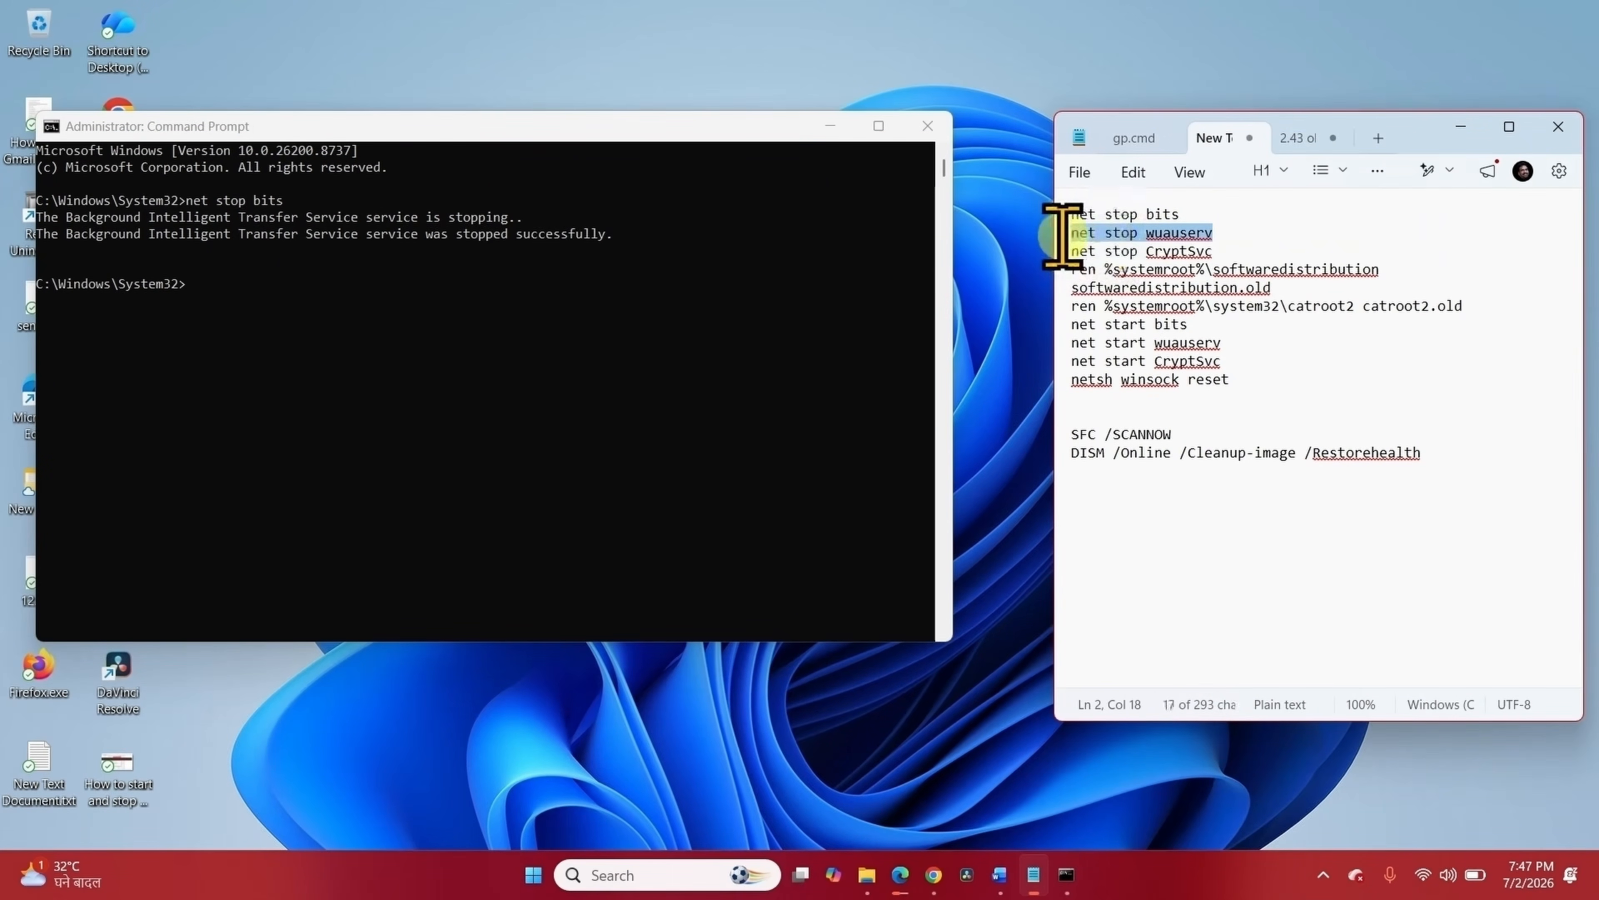
pyautogui.rightClick(1110, 250)
pyautogui.click(1182, 264)
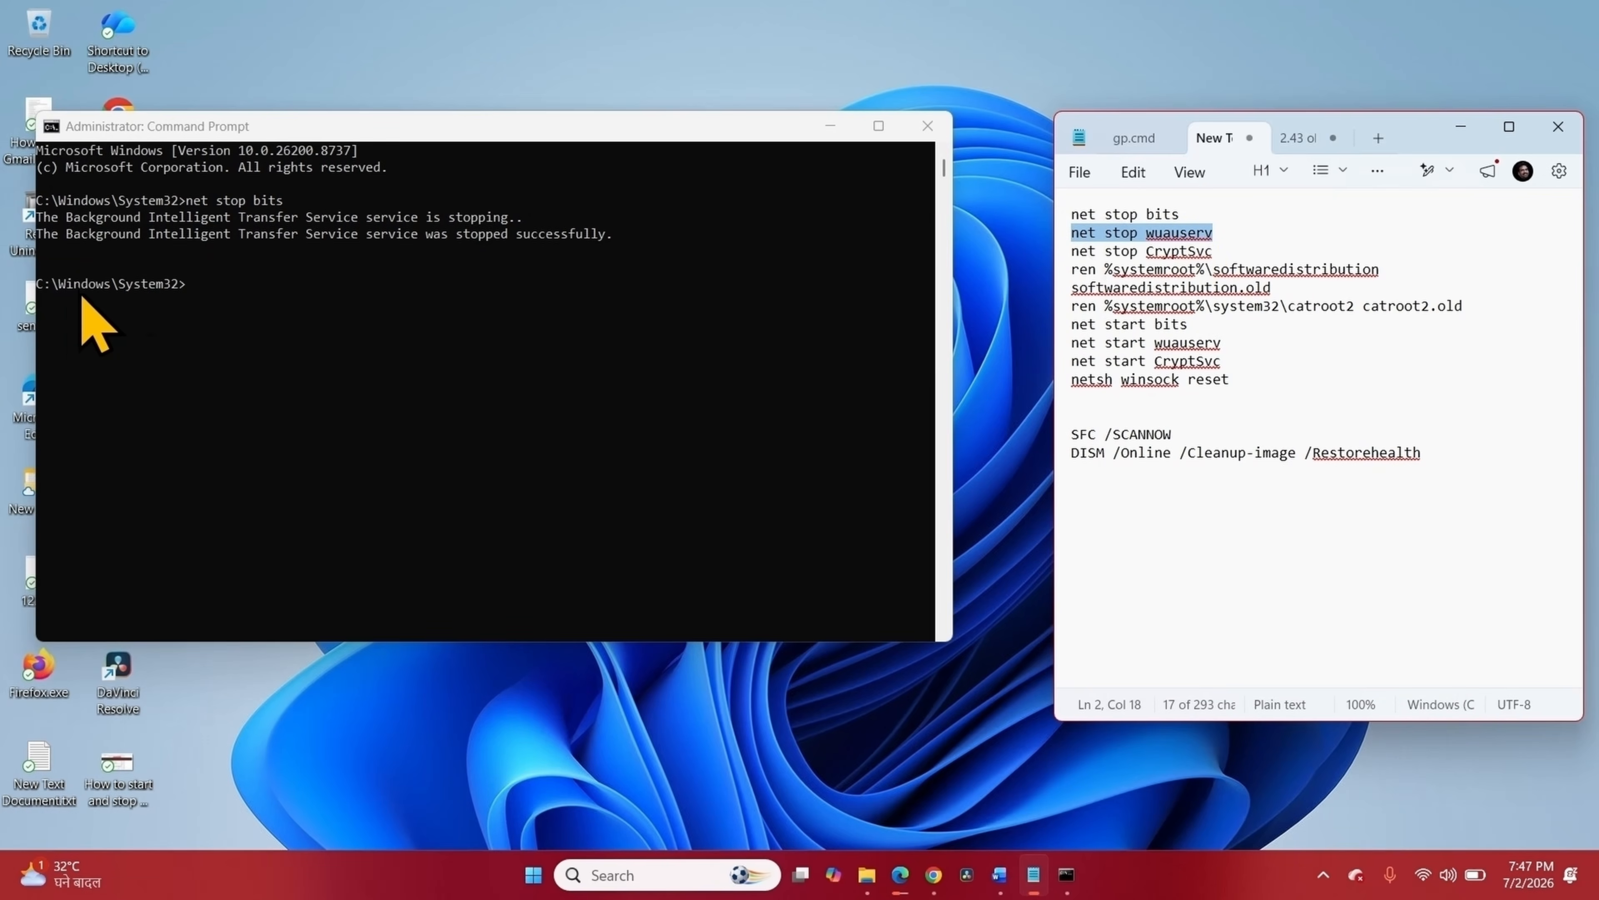
pyautogui.click(253, 326)
pyautogui.rightClick(246, 333)
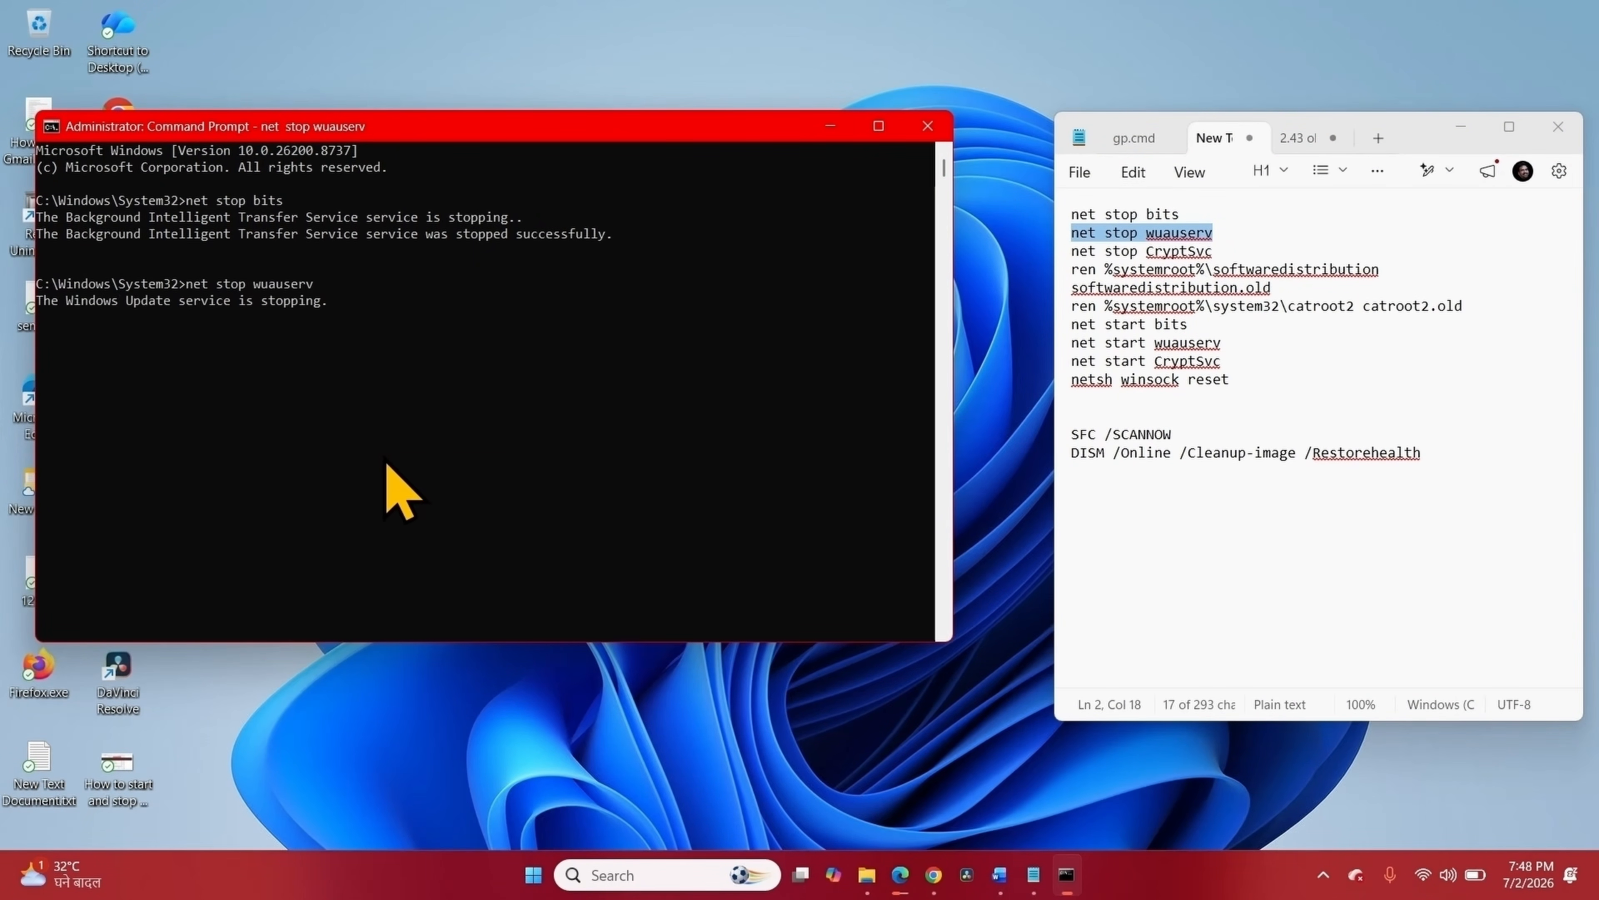
# - Highlight the Notepad commands from "net stop bits" through "netsh winsock reset", then close Command Prompt and Notepad
pyautogui.moveTo(1231, 379); pyautogui.dragTo(1072, 208)
pyautogui.click(1264, 381)
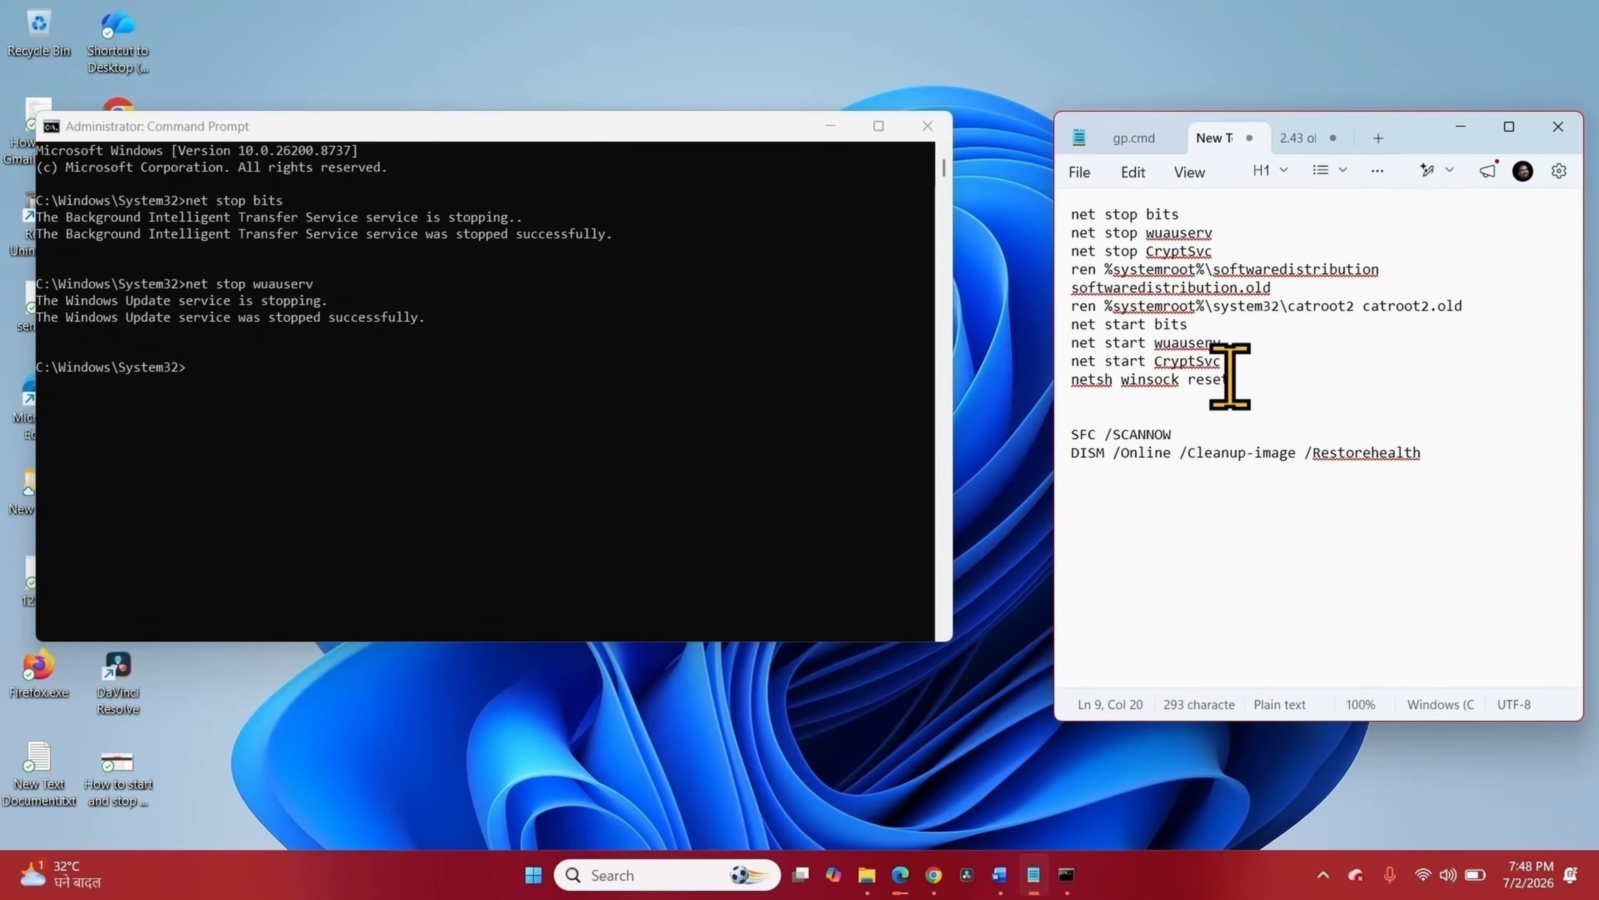
pyautogui.moveTo(1246, 385); pyautogui.dragTo(1009, 175)
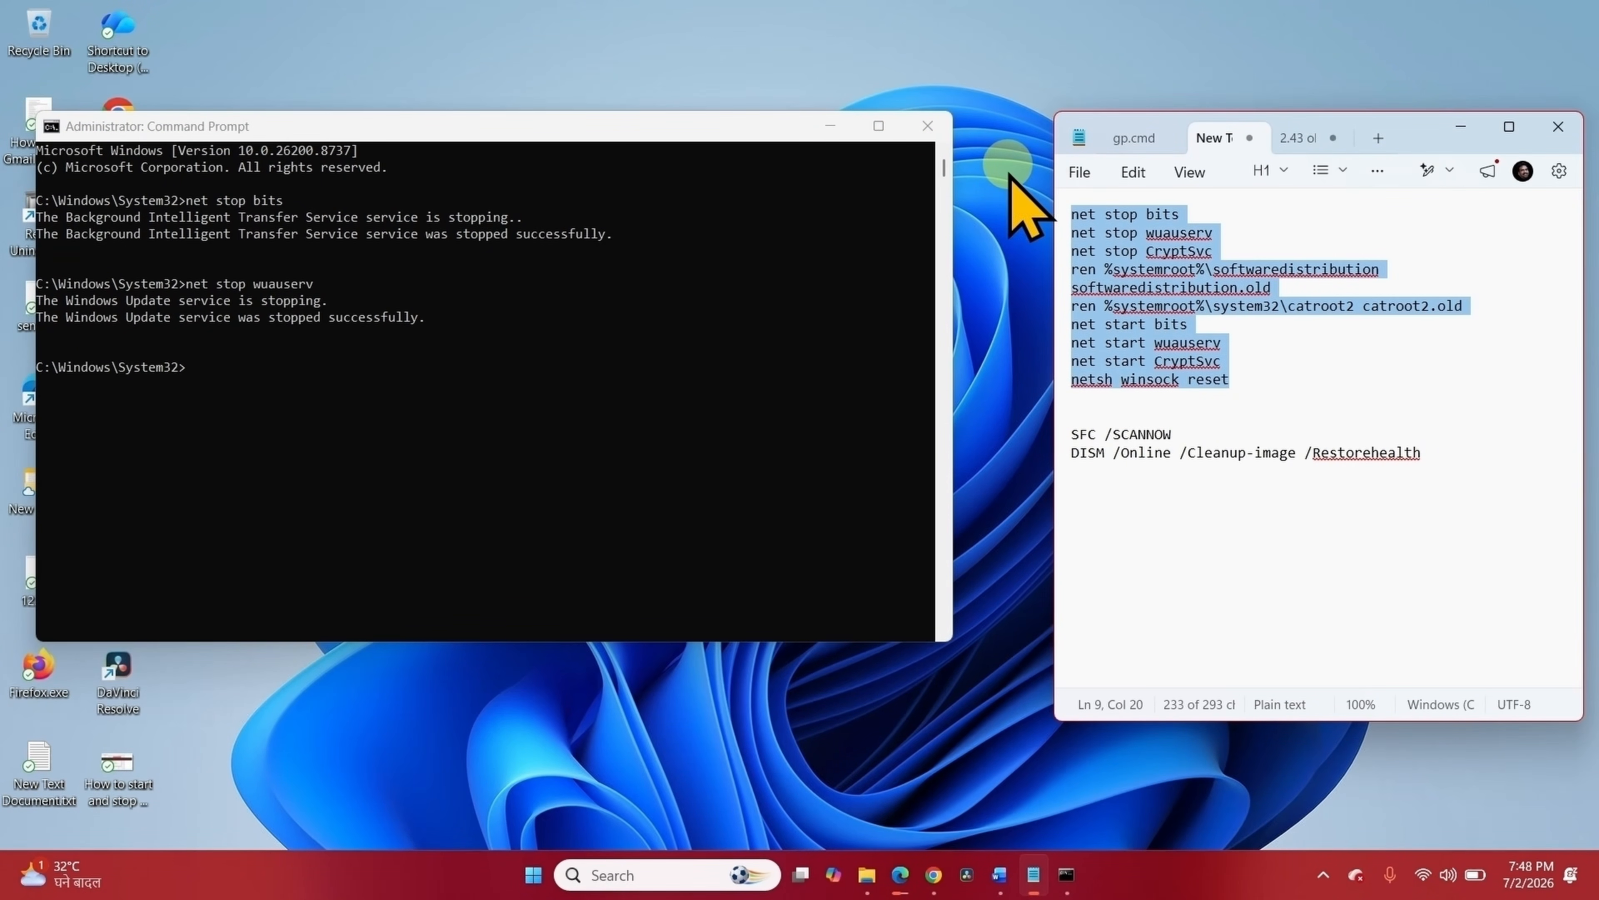
pyautogui.click(928, 127)
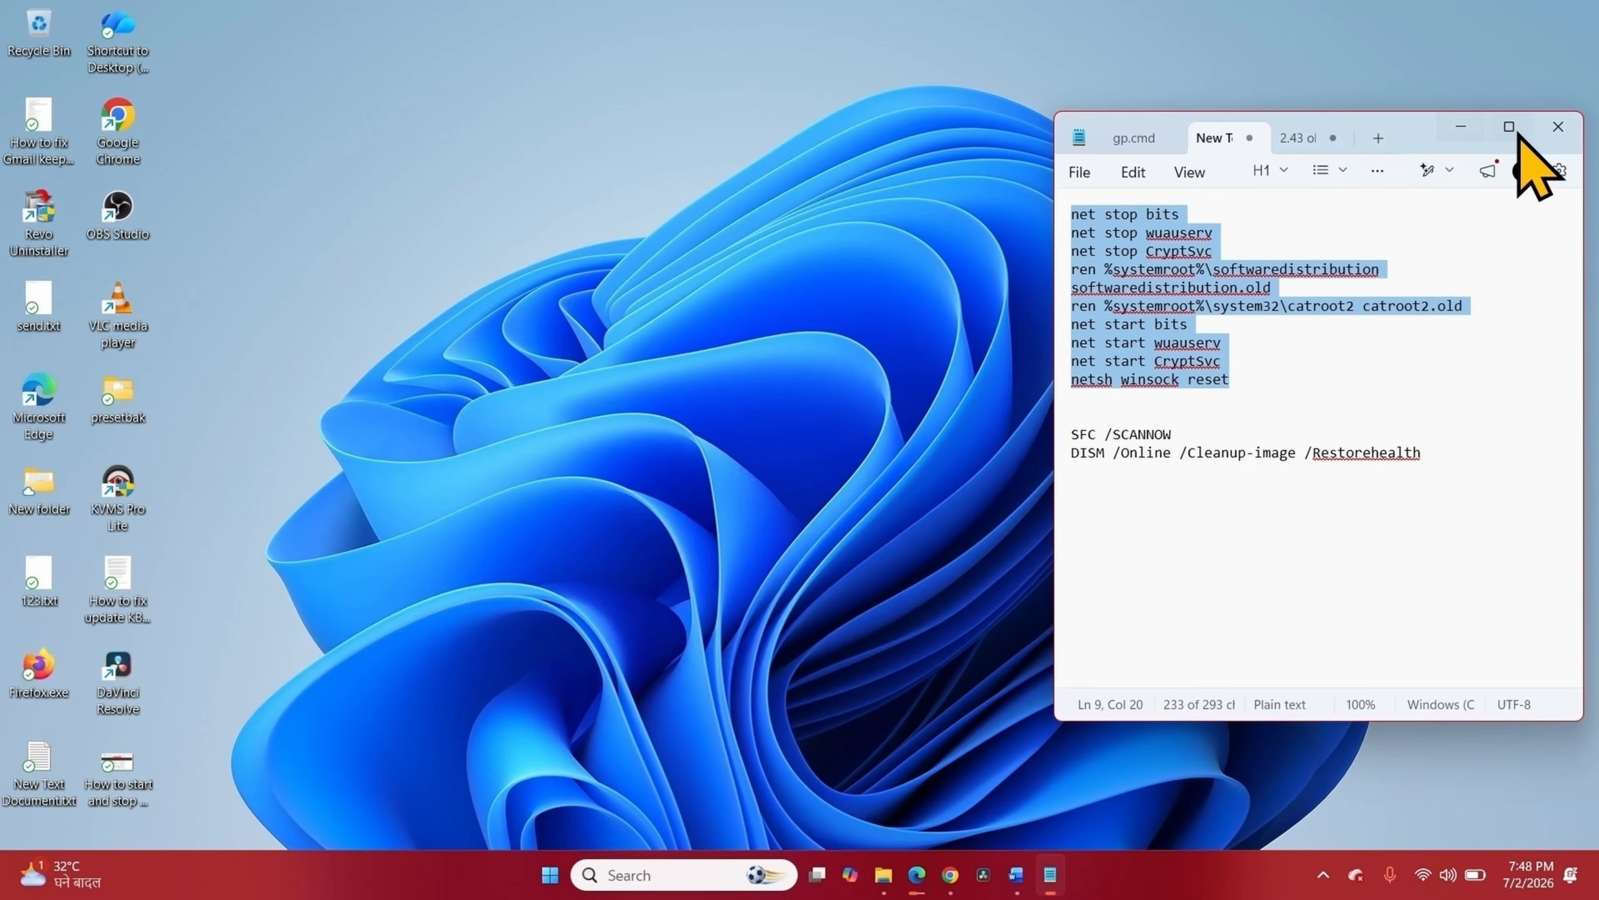
pyautogui.click(1559, 126)
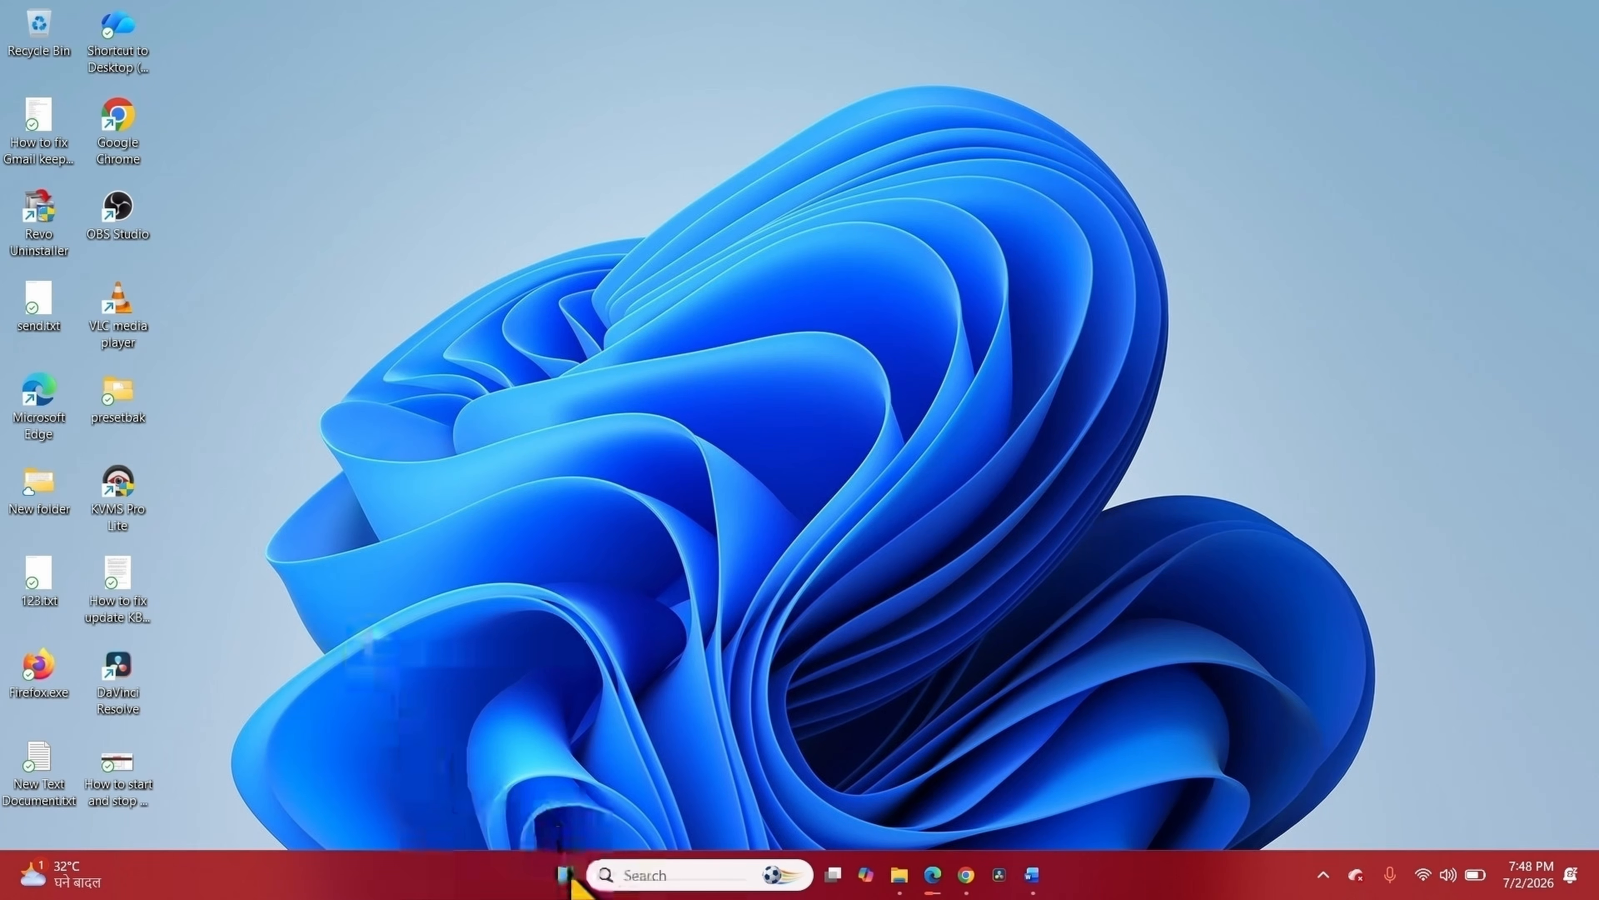
pyautogui.click(566, 874)
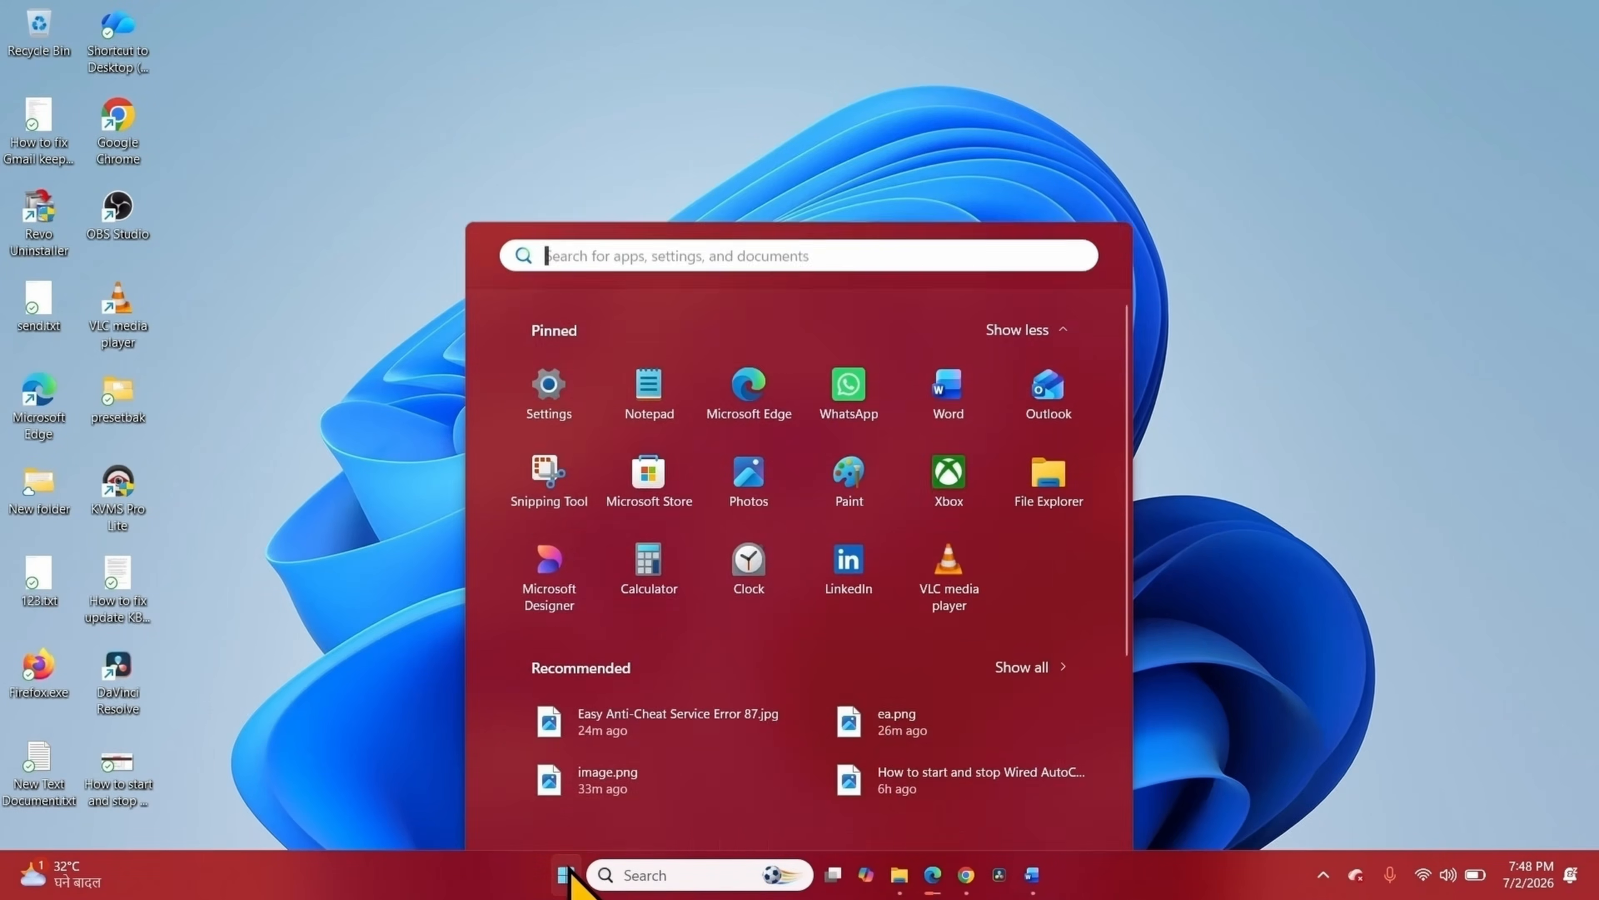
pyautogui.click(1057, 802)
pyautogui.click(1490, 422)
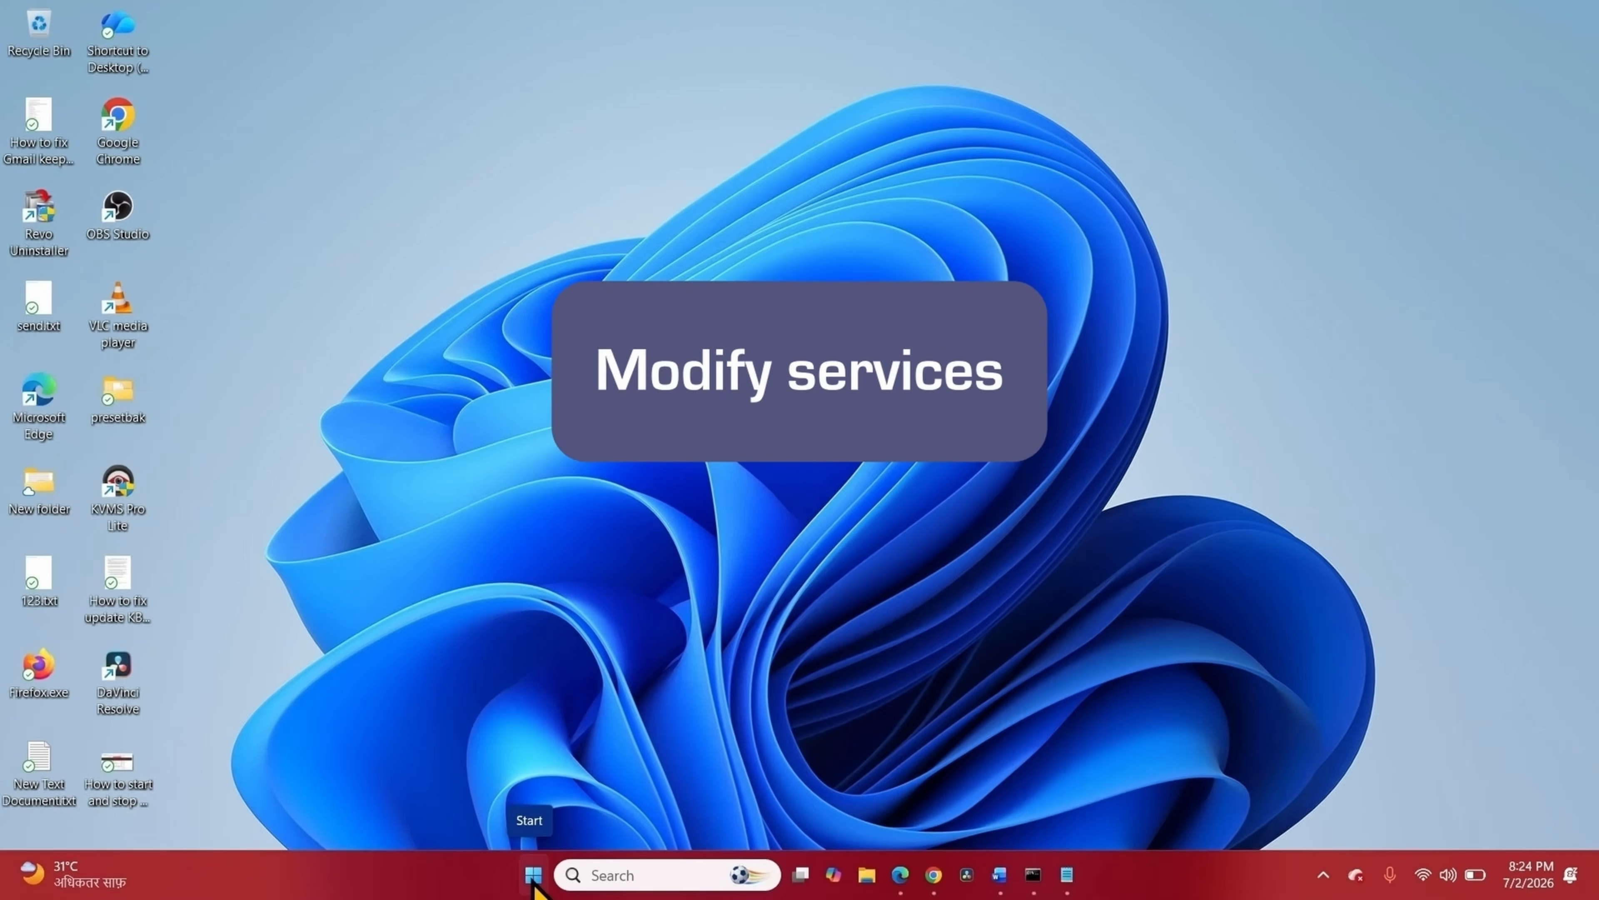
# - Search Windows for services and open the Services console
pyautogui.click(627, 872)
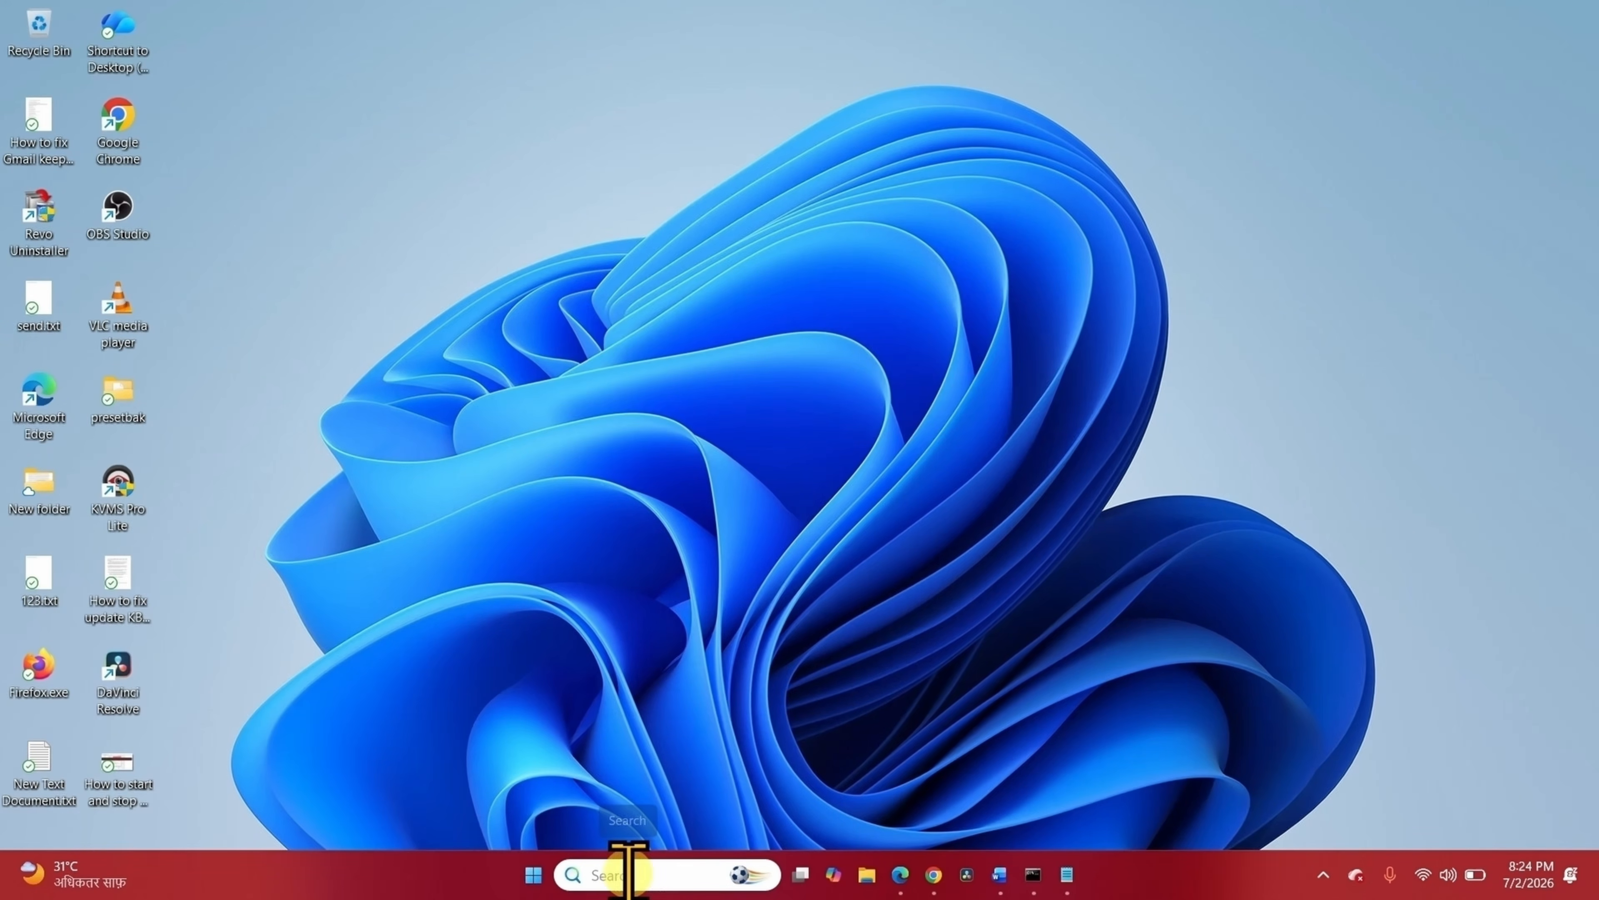
pyautogui.write('s')
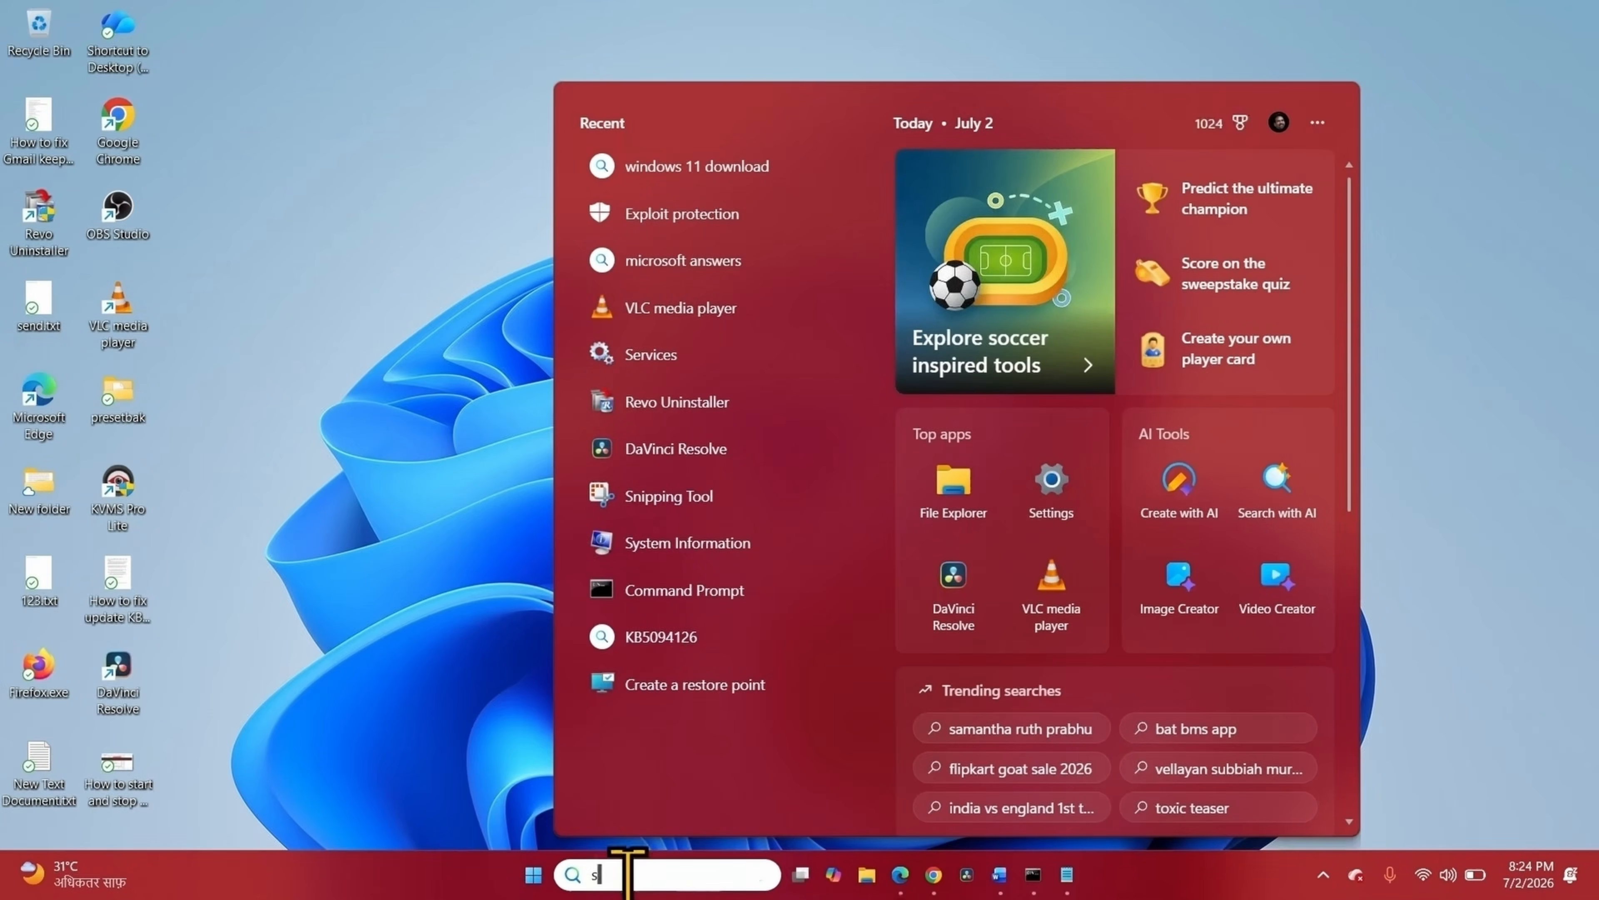
pyautogui.write('ervi')
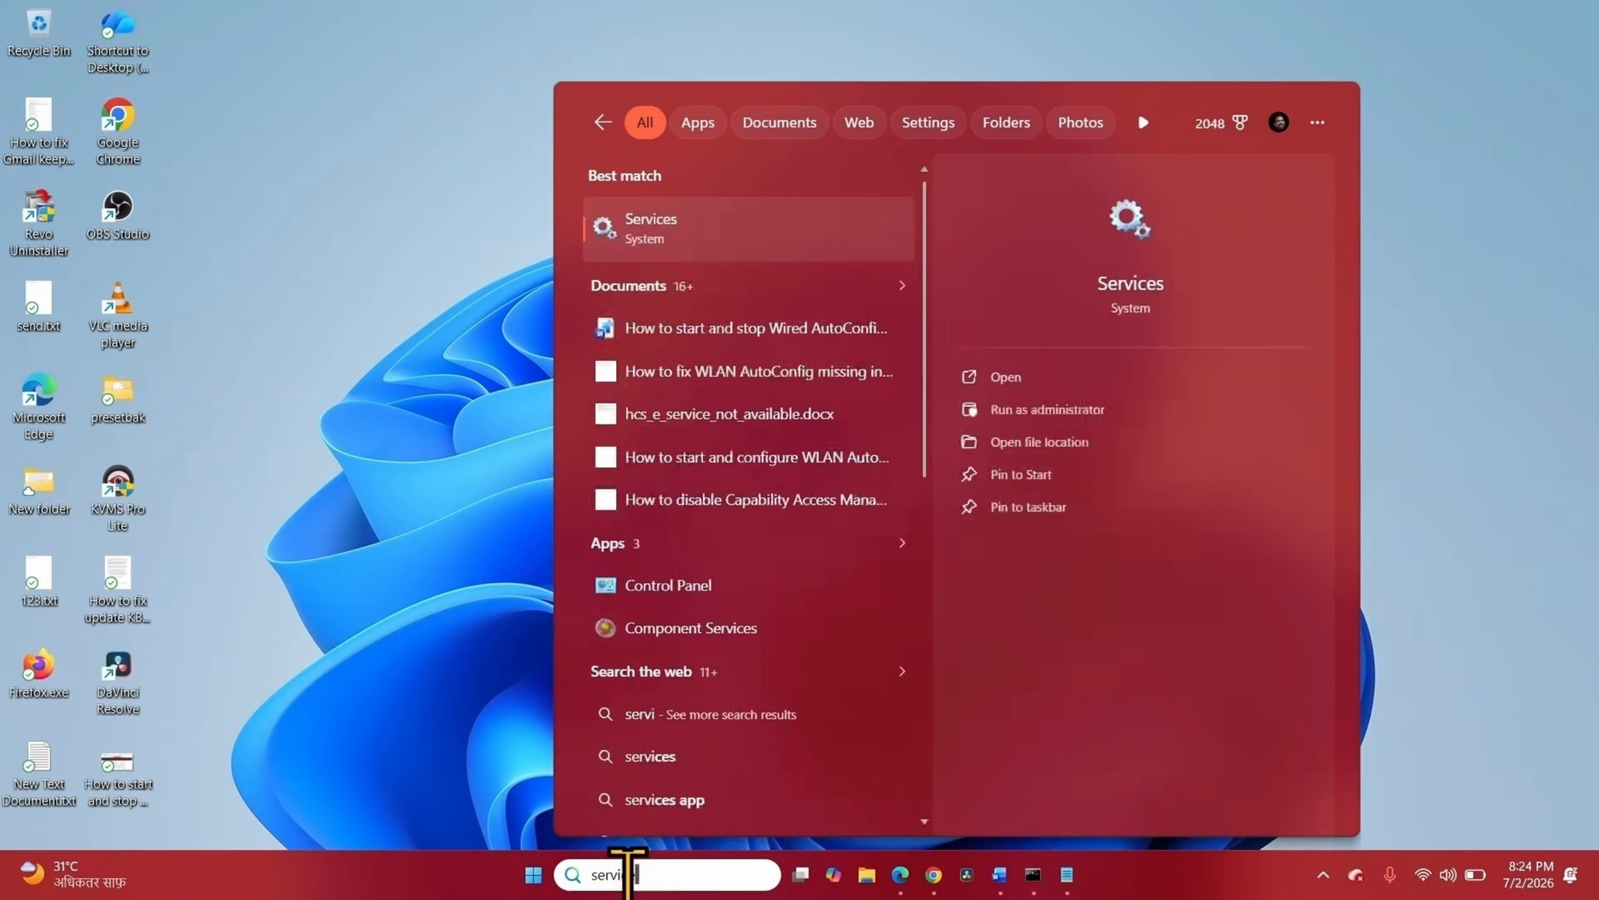
pyautogui.write('ces')
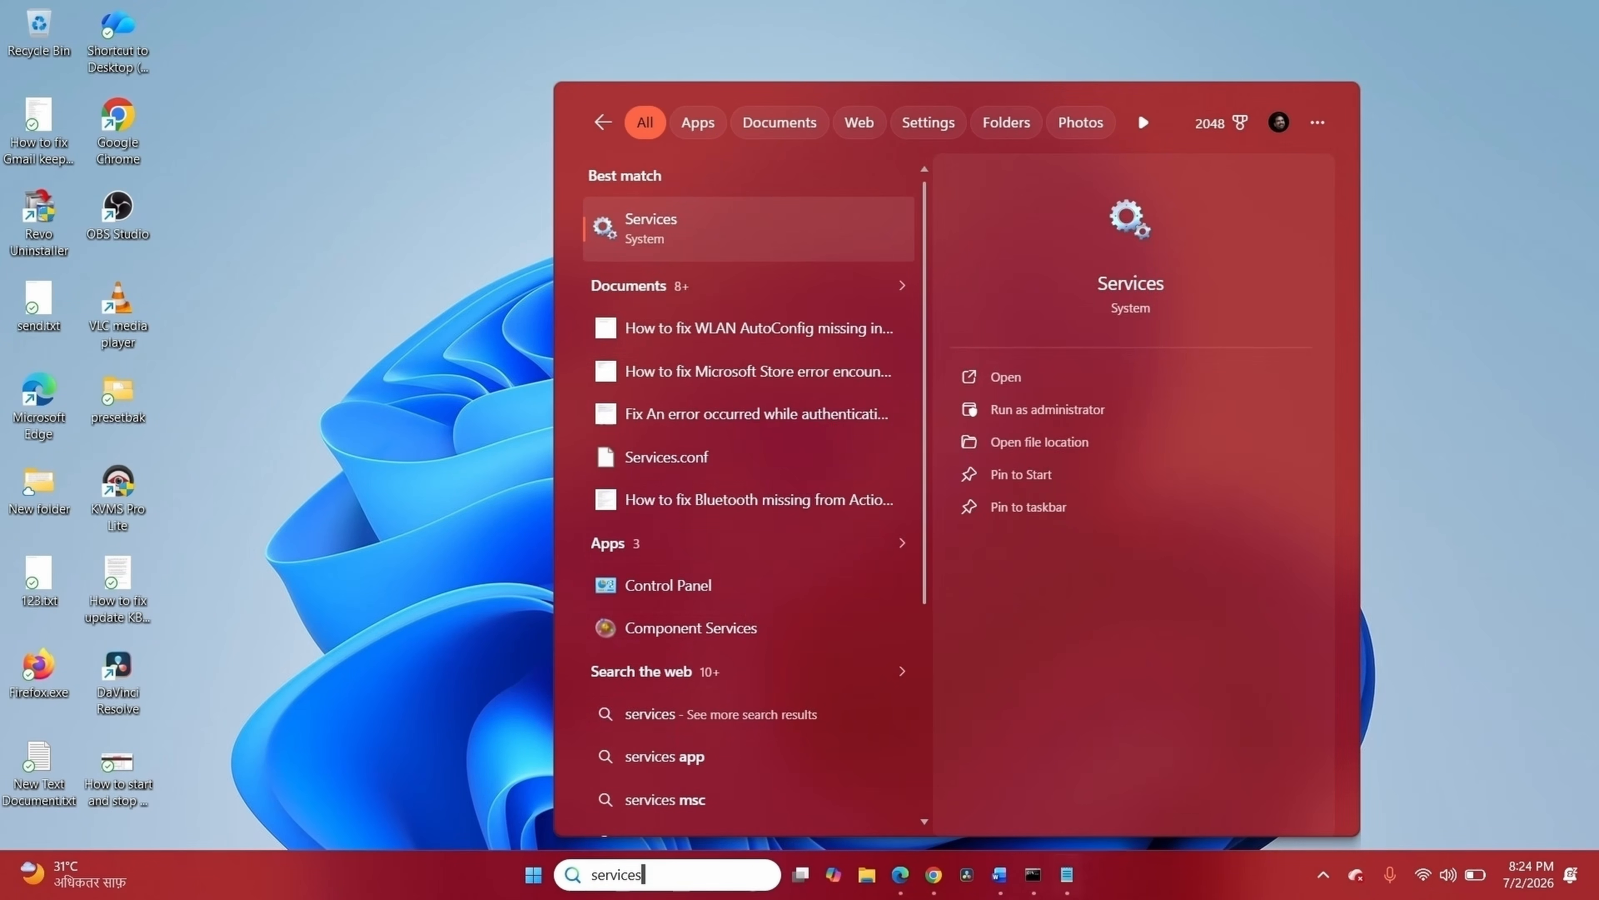
pyautogui.click(676, 228)
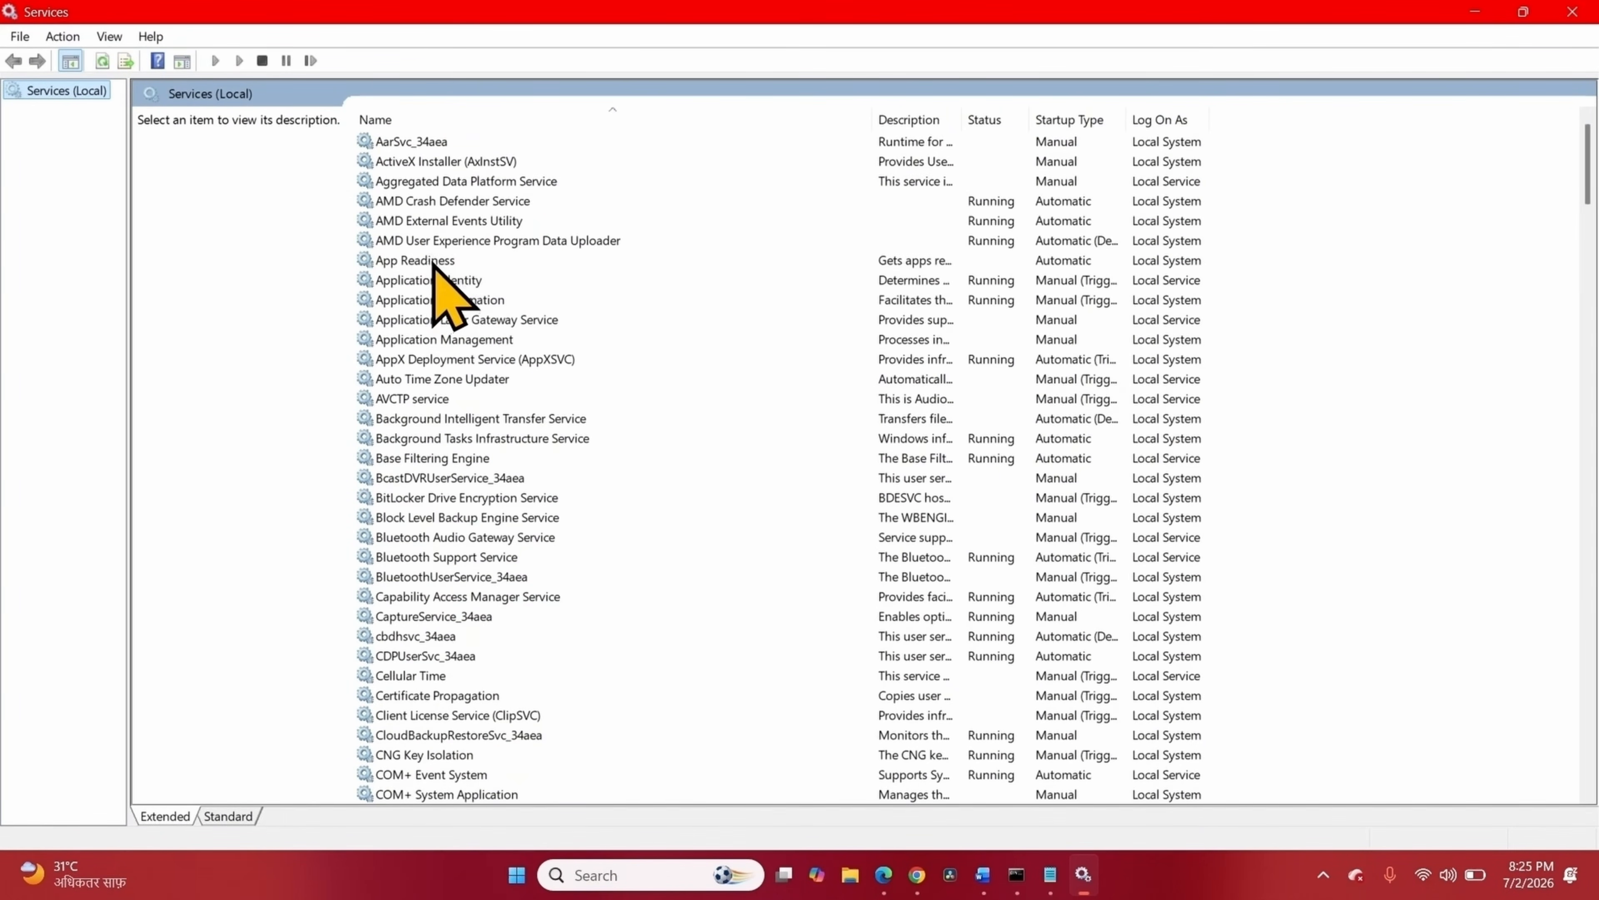
# - Start the App Readiness service and set its startup type to Automatic in its properties, applying the change
pyautogui.click(433, 261)
pyautogui.rightClick(433, 261)
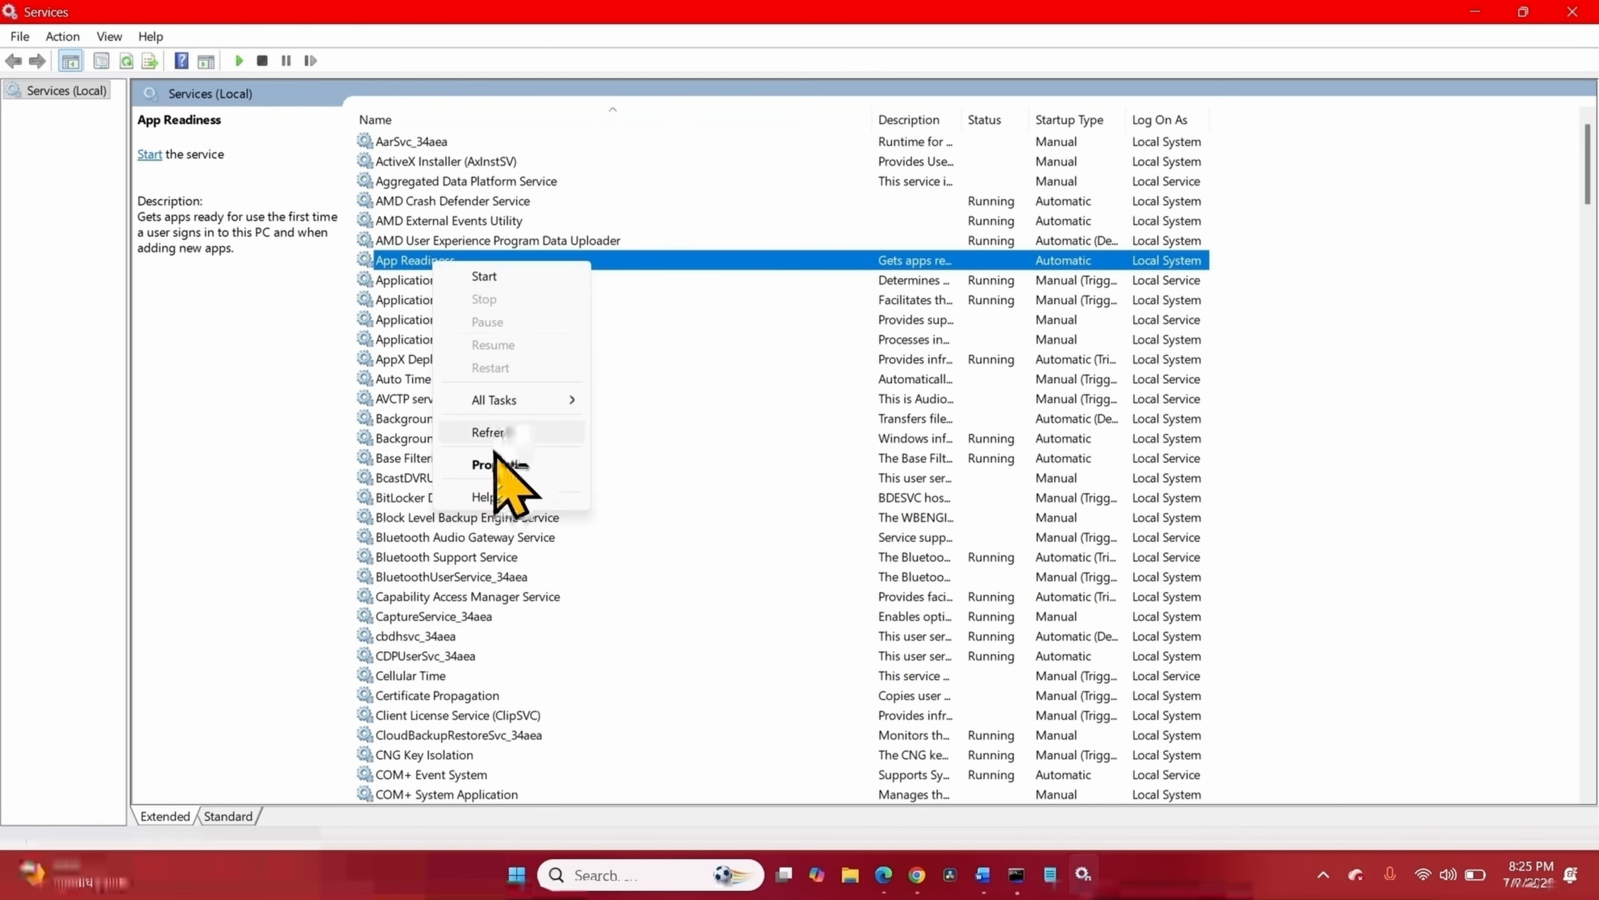
pyautogui.click(494, 460)
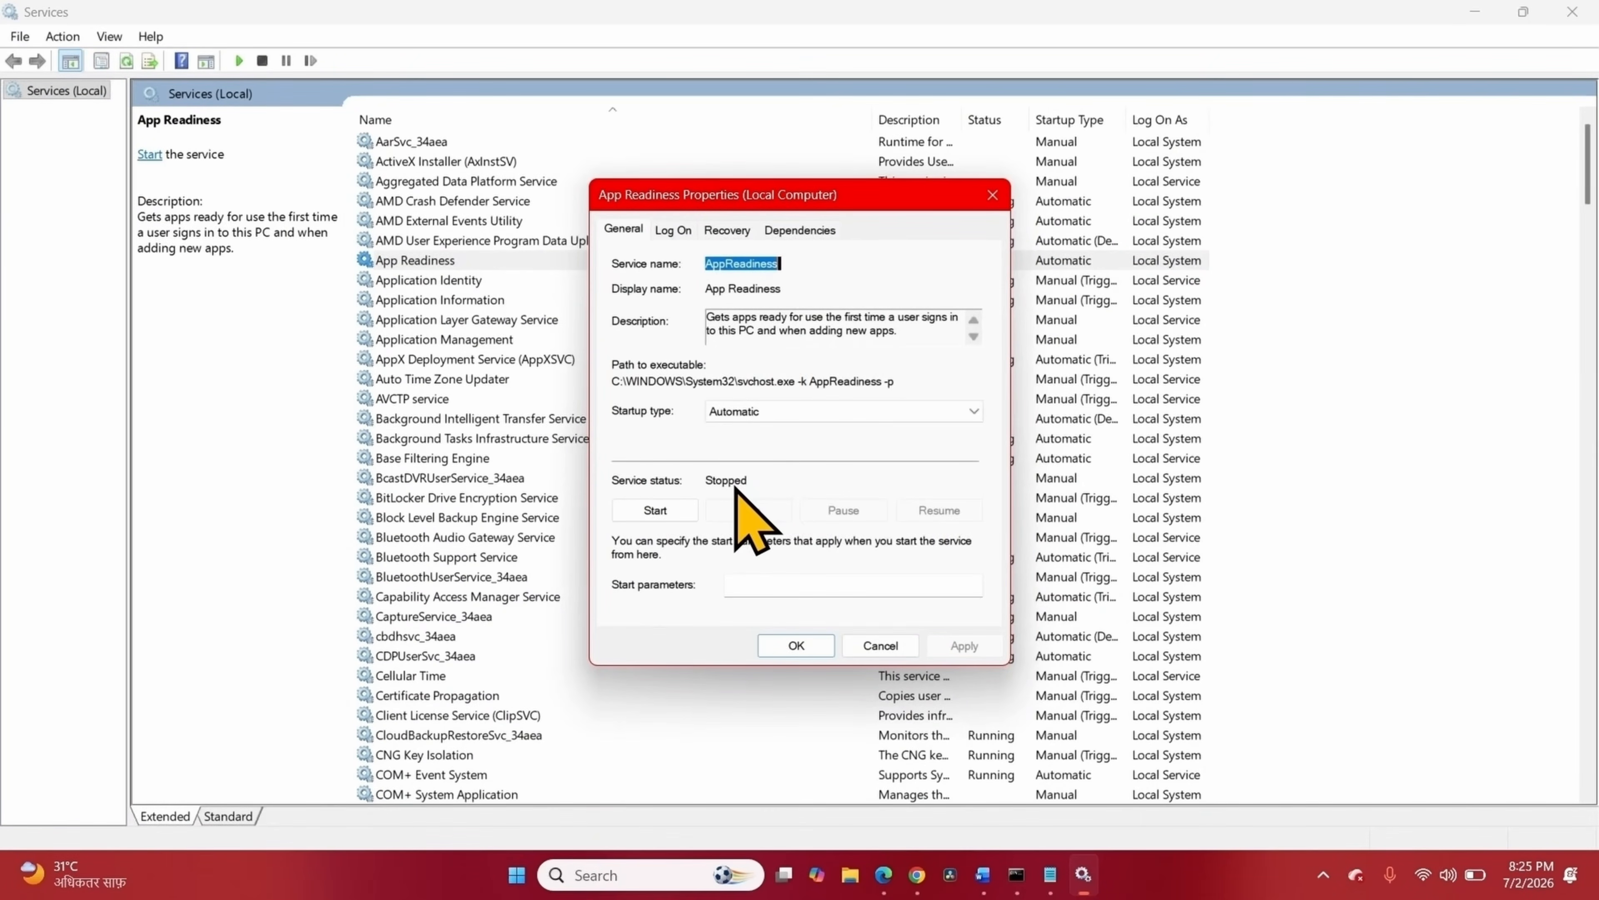
pyautogui.click(655, 510)
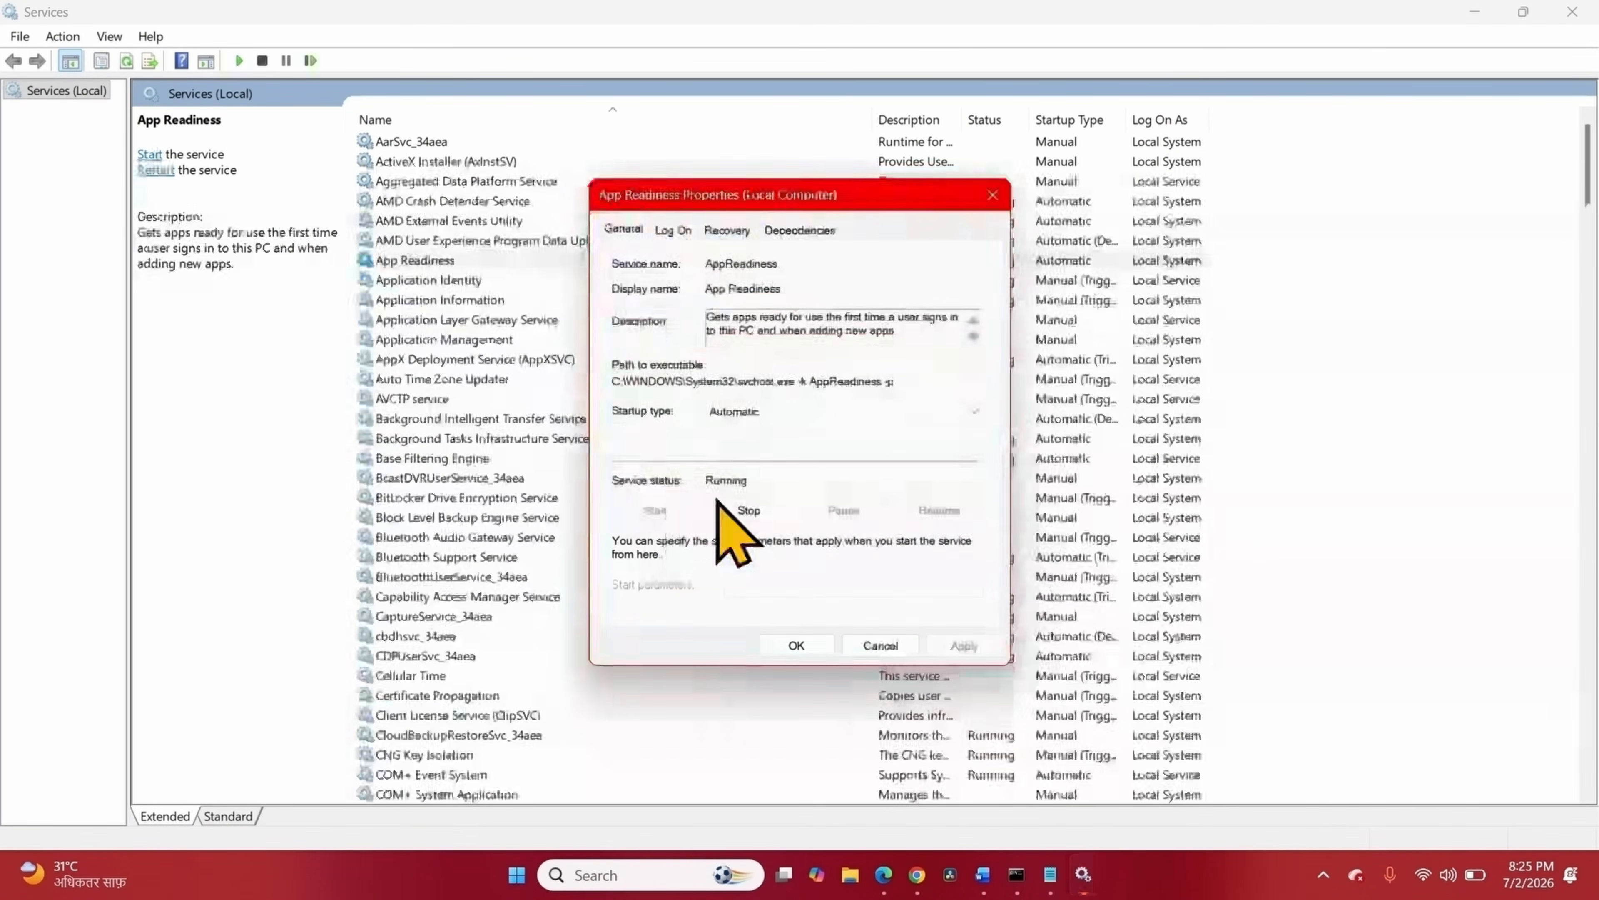
pyautogui.click(741, 415)
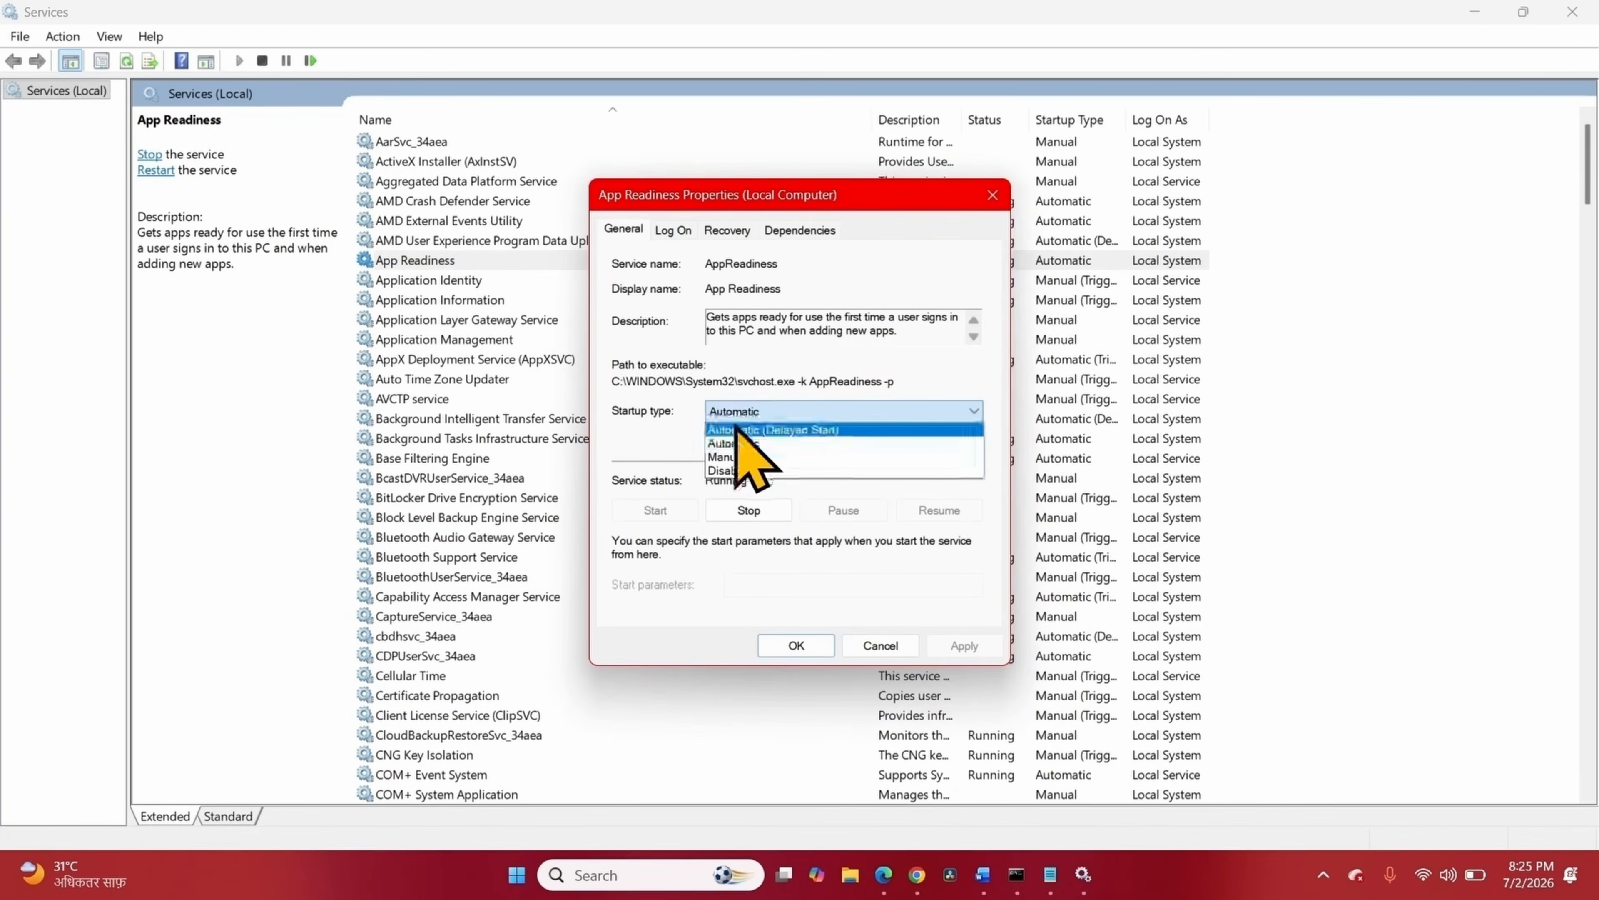
pyautogui.click(736, 446)
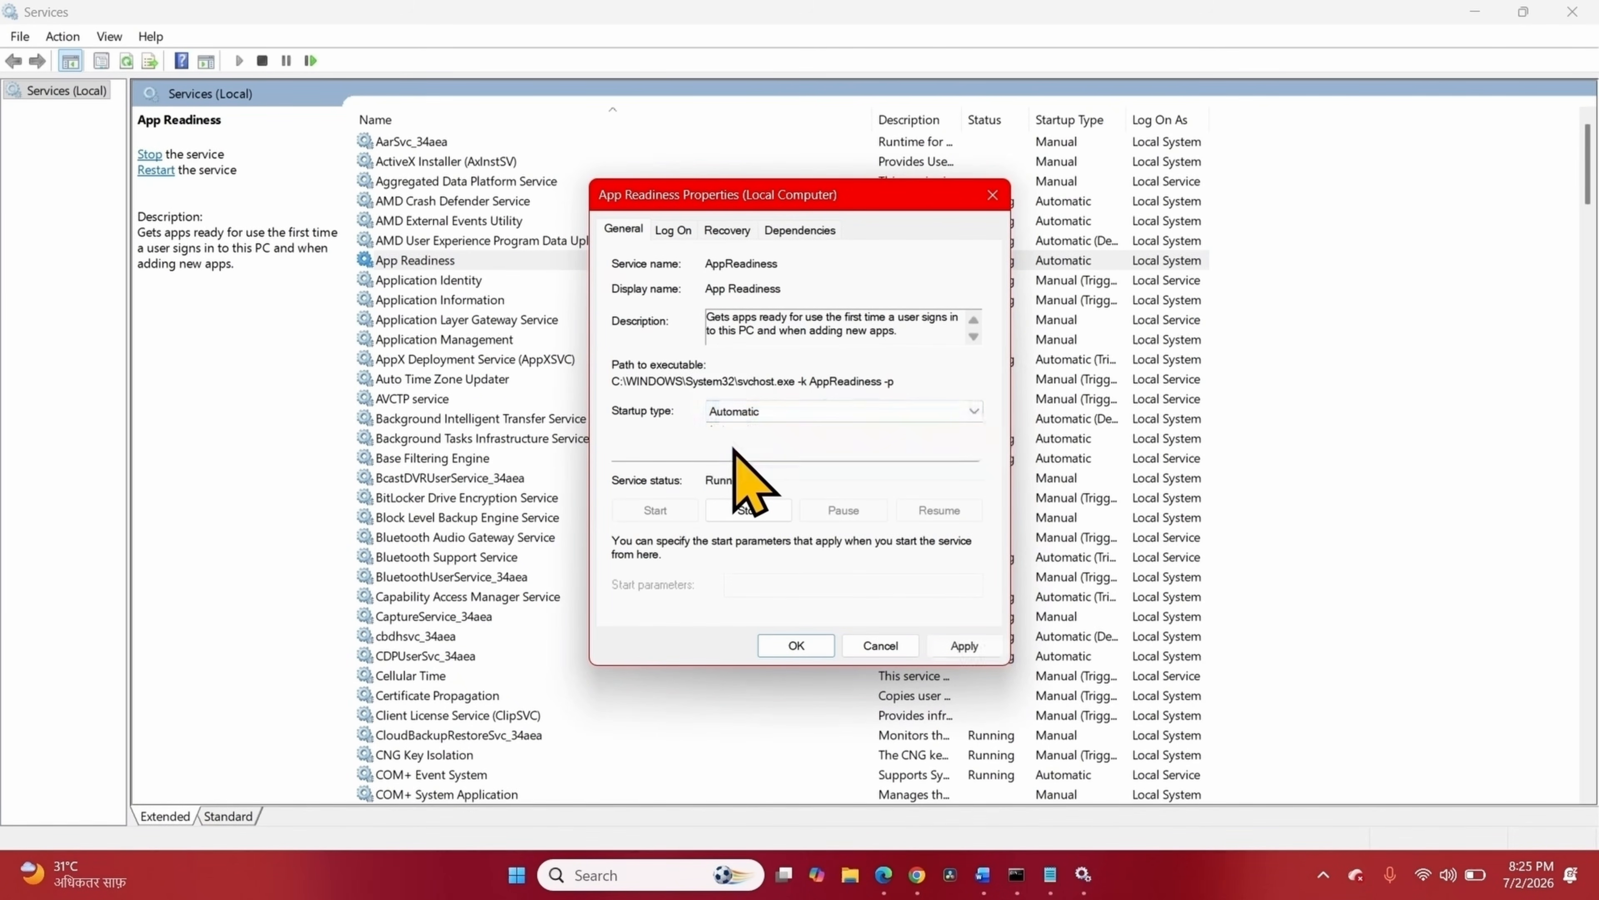
pyautogui.click(963, 645)
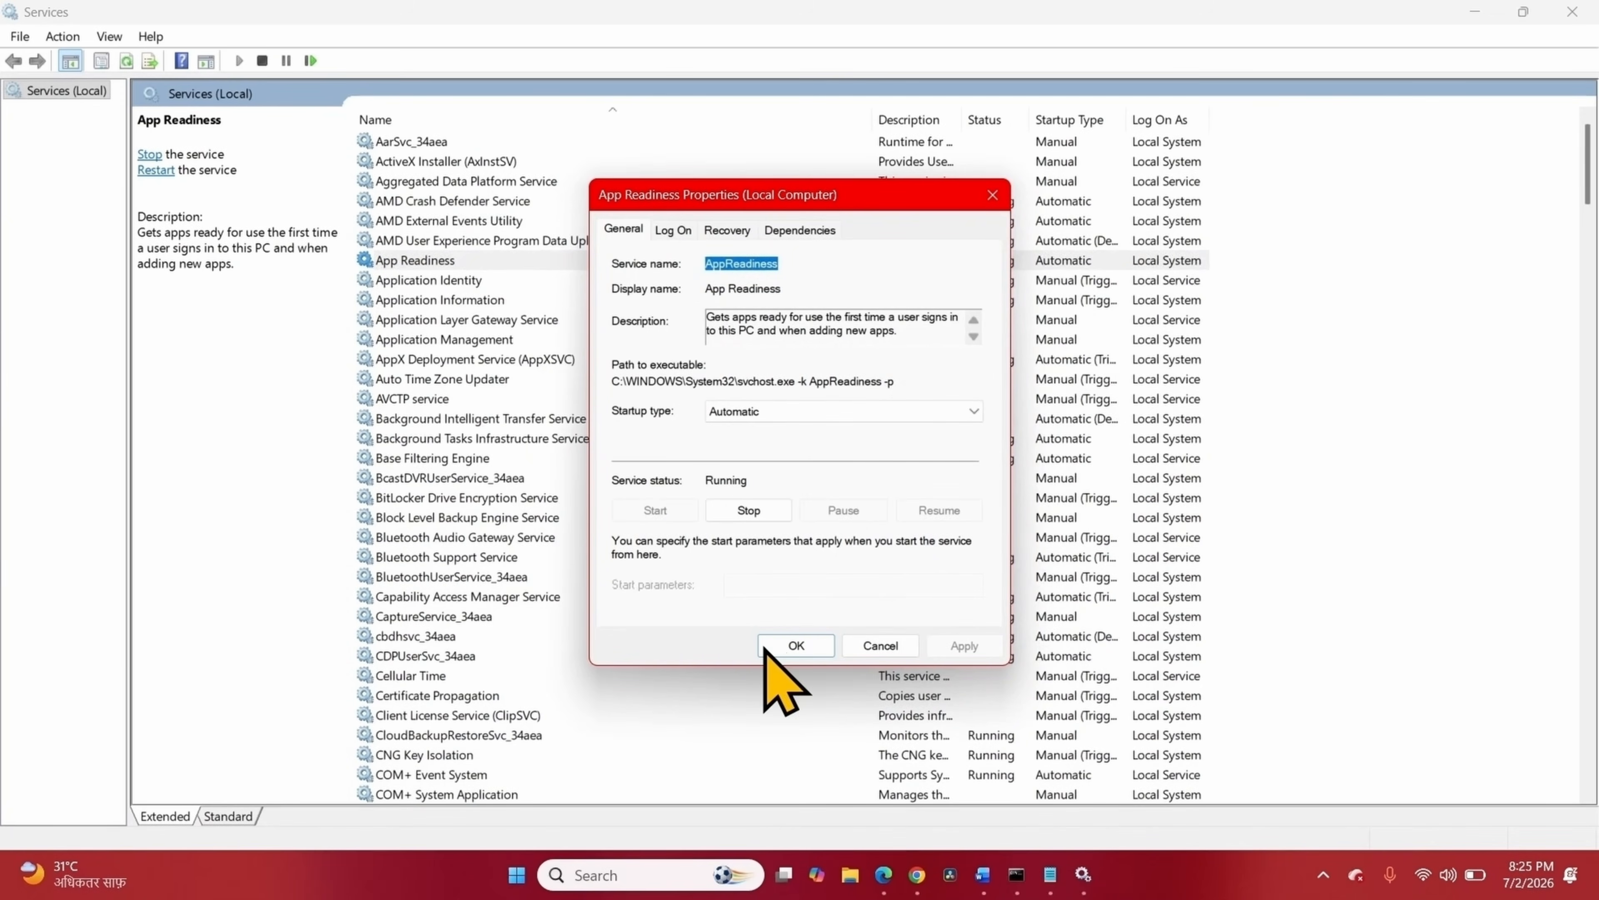
pyautogui.click(796, 645)
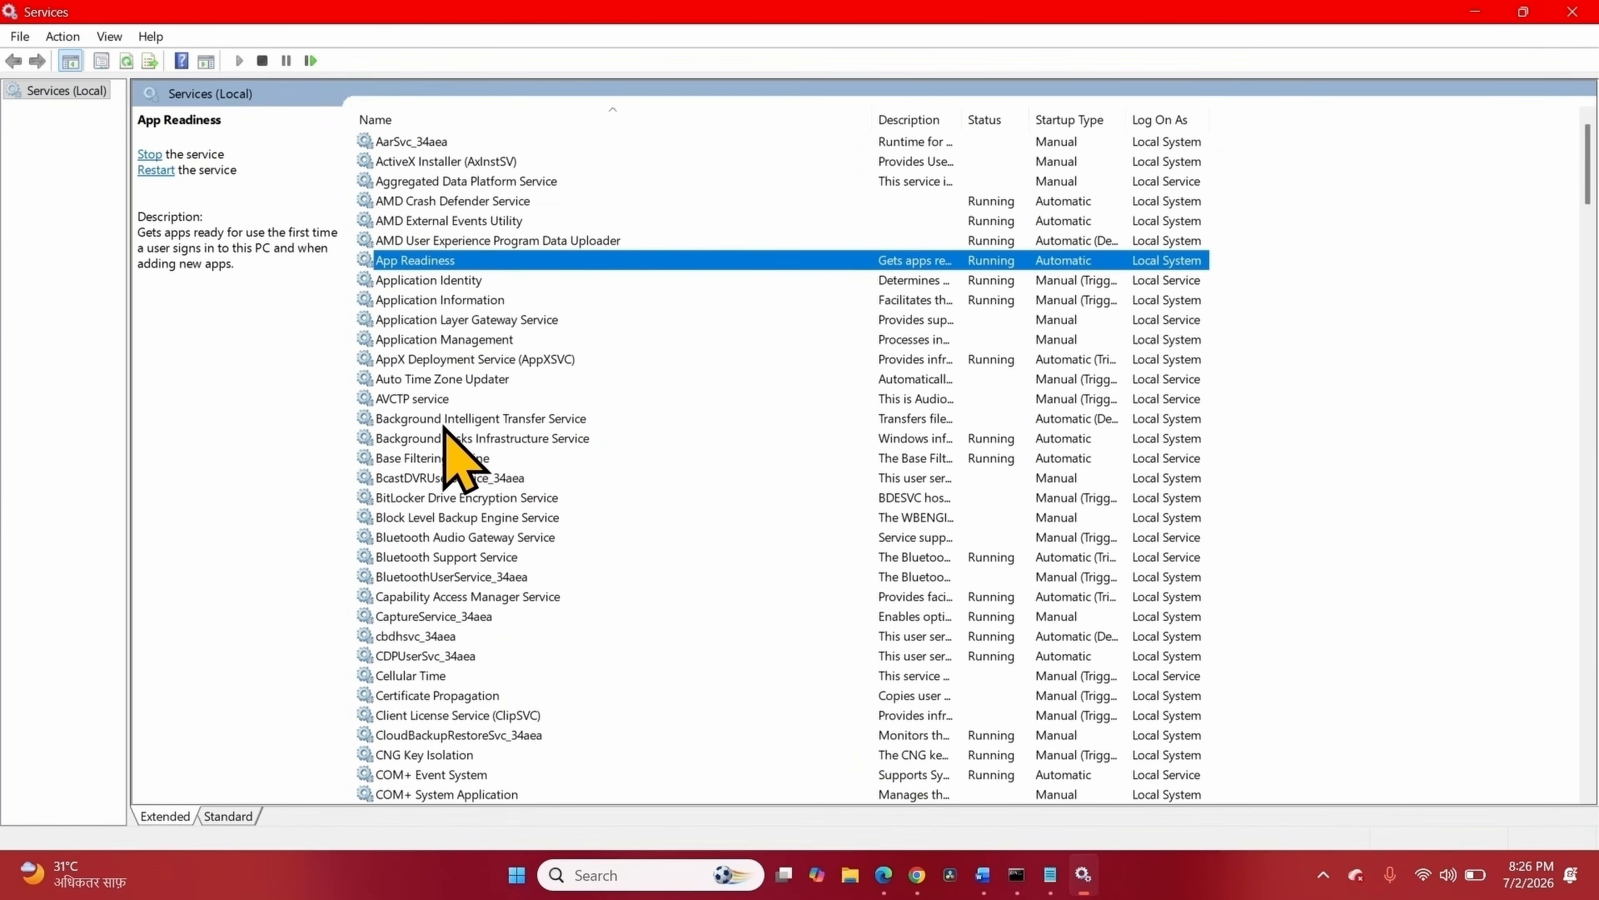
# - Set the Background Intelligent Transfer Service's startup type to Automatic, apply it, and start the service
pyautogui.click(444, 422)
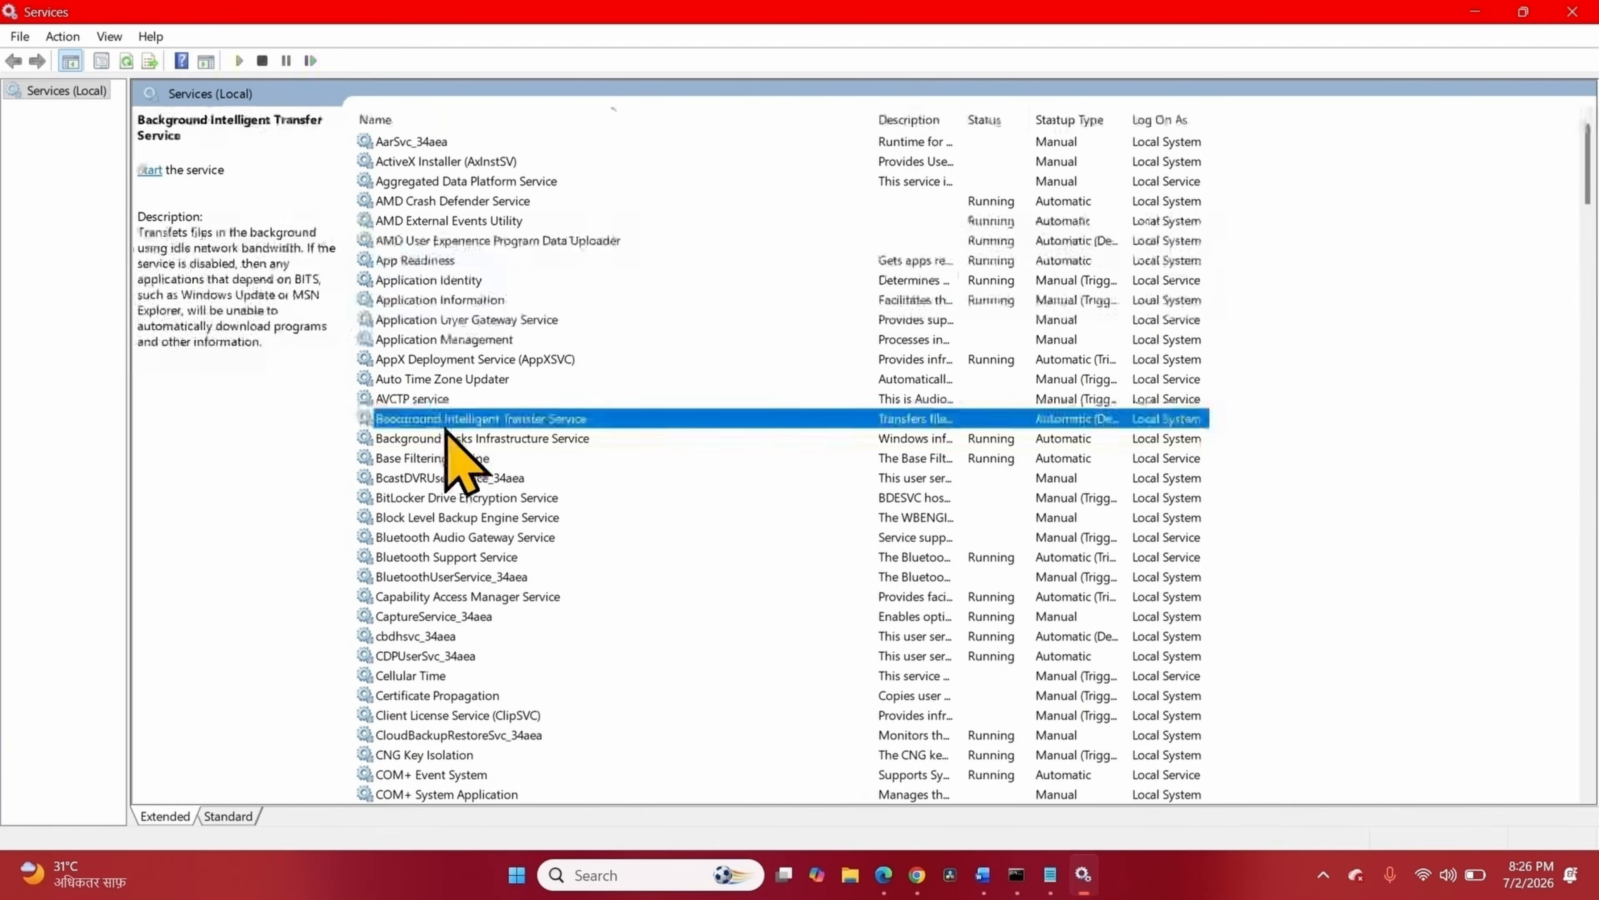
pyautogui.rightClick(500, 429)
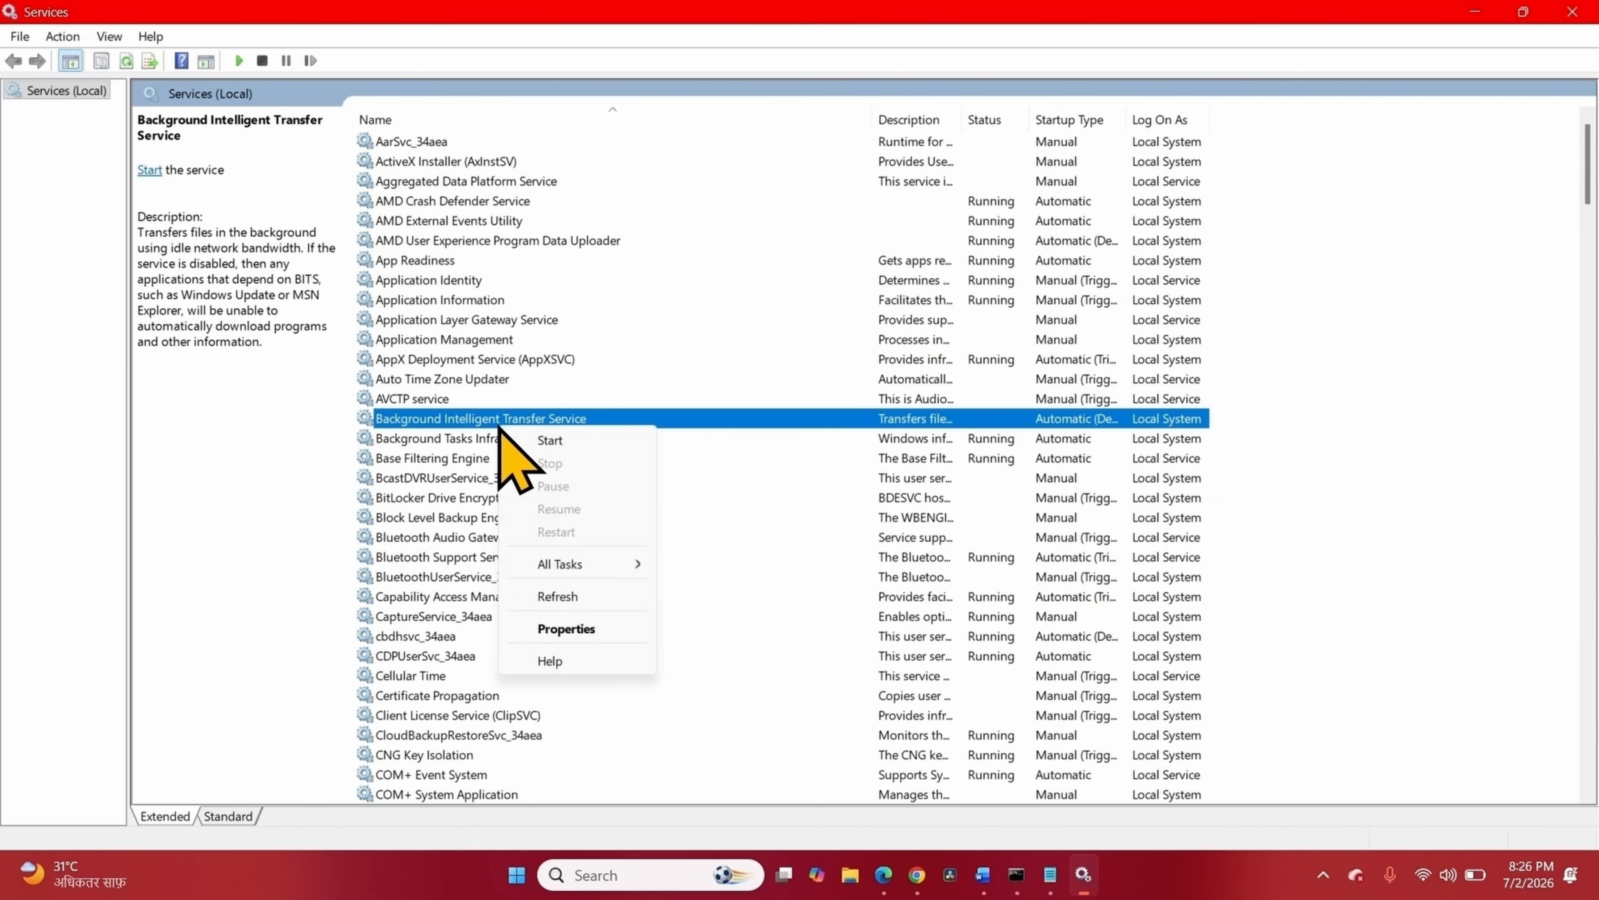
pyautogui.click(566, 629)
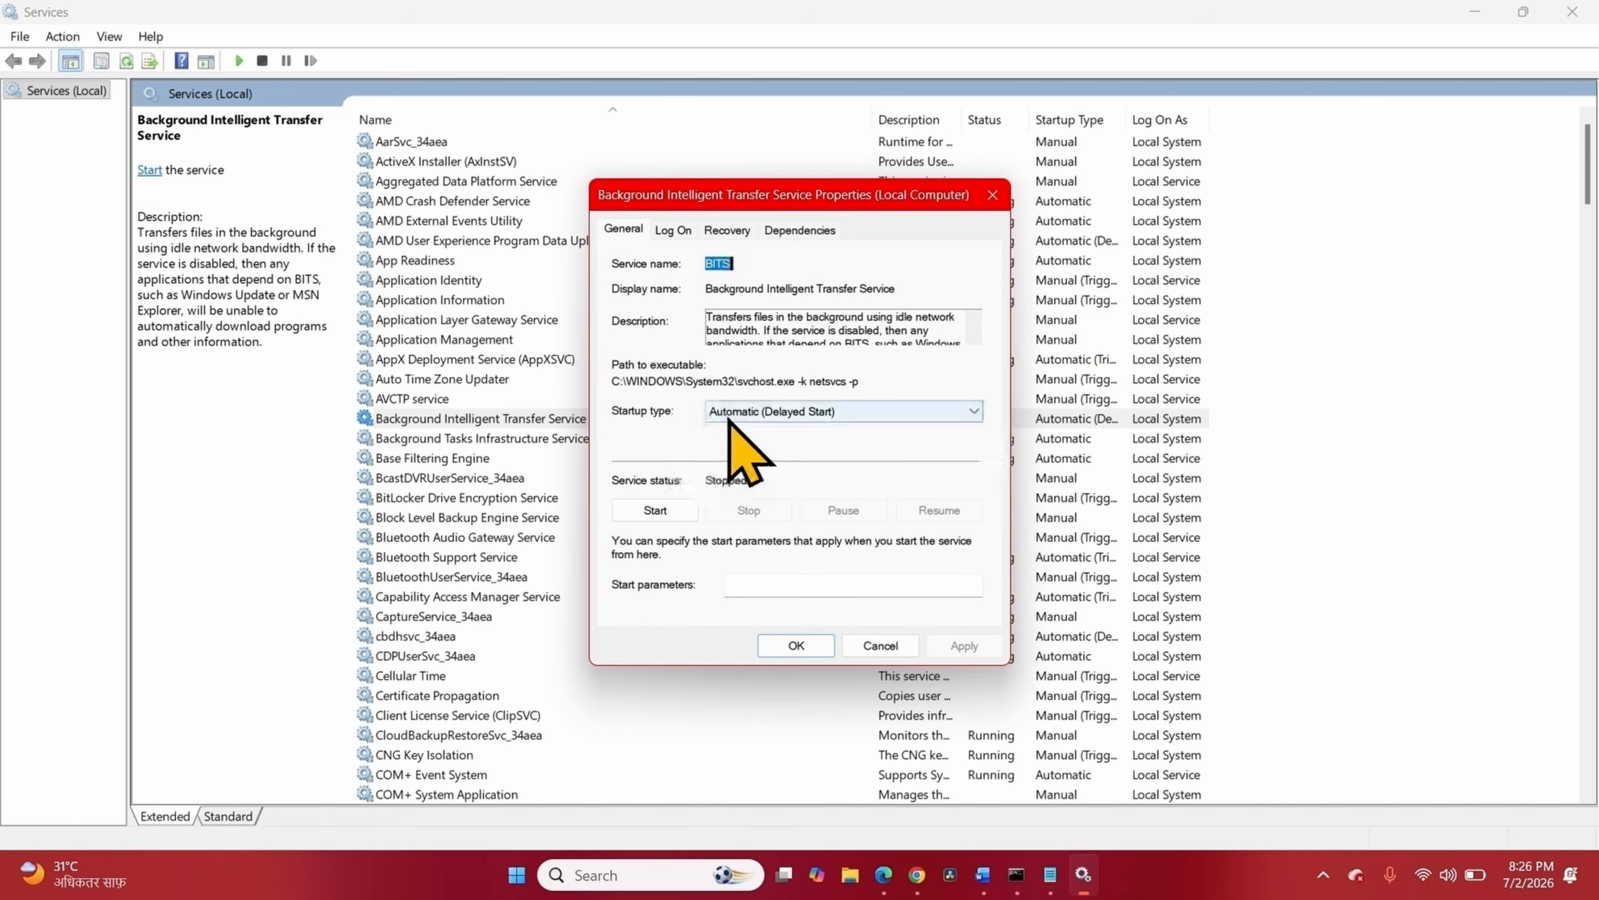
pyautogui.click(793, 414)
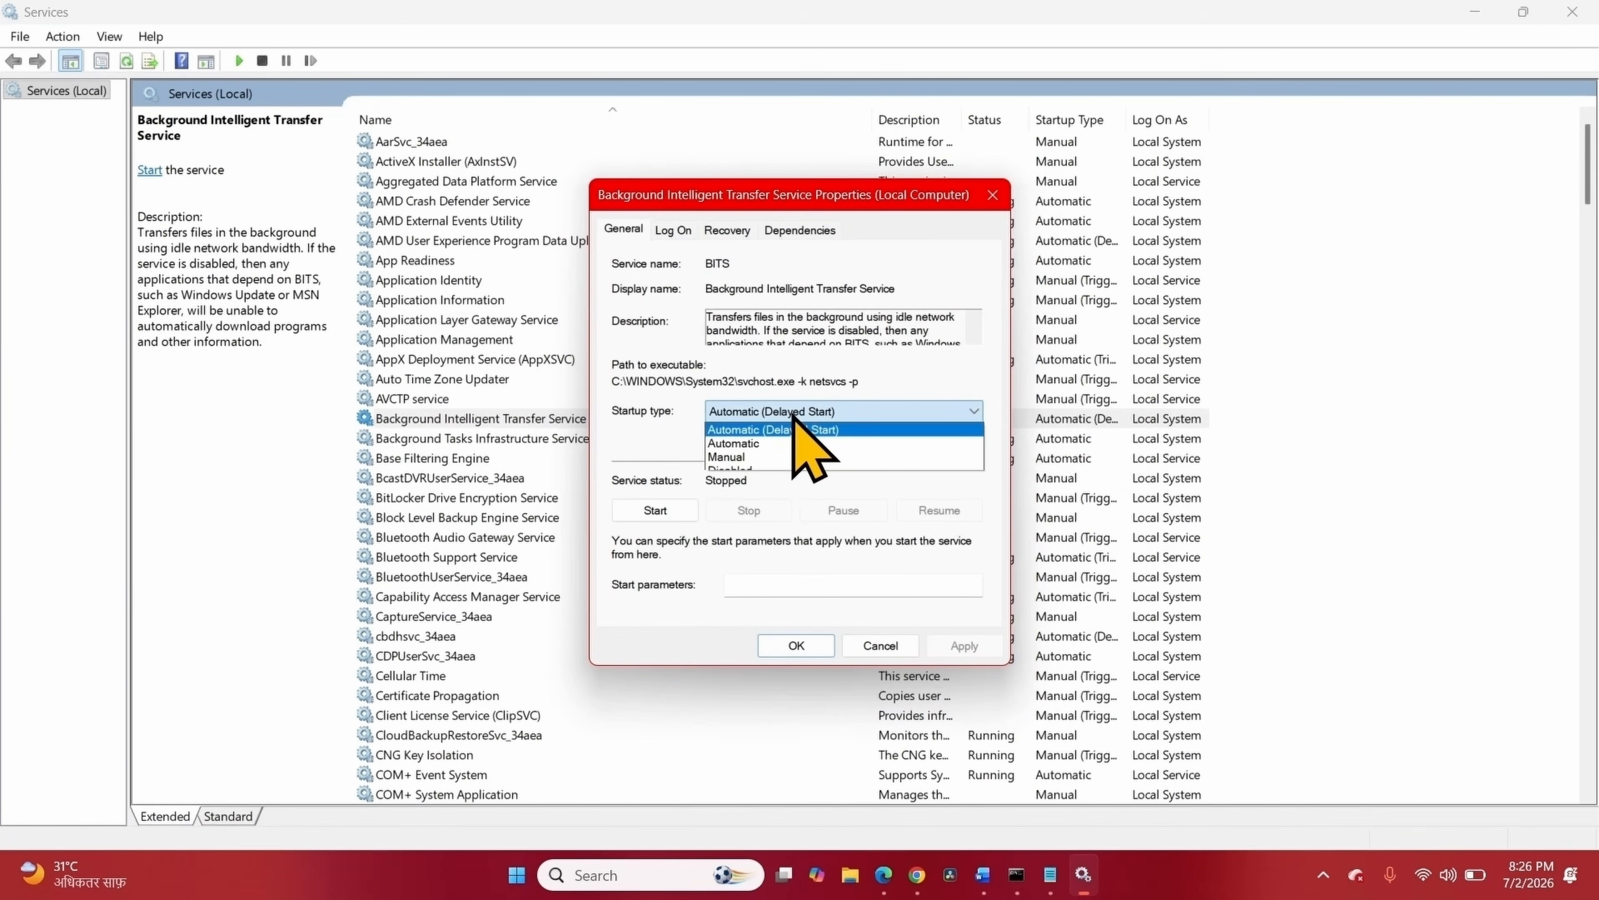
pyautogui.click(767, 444)
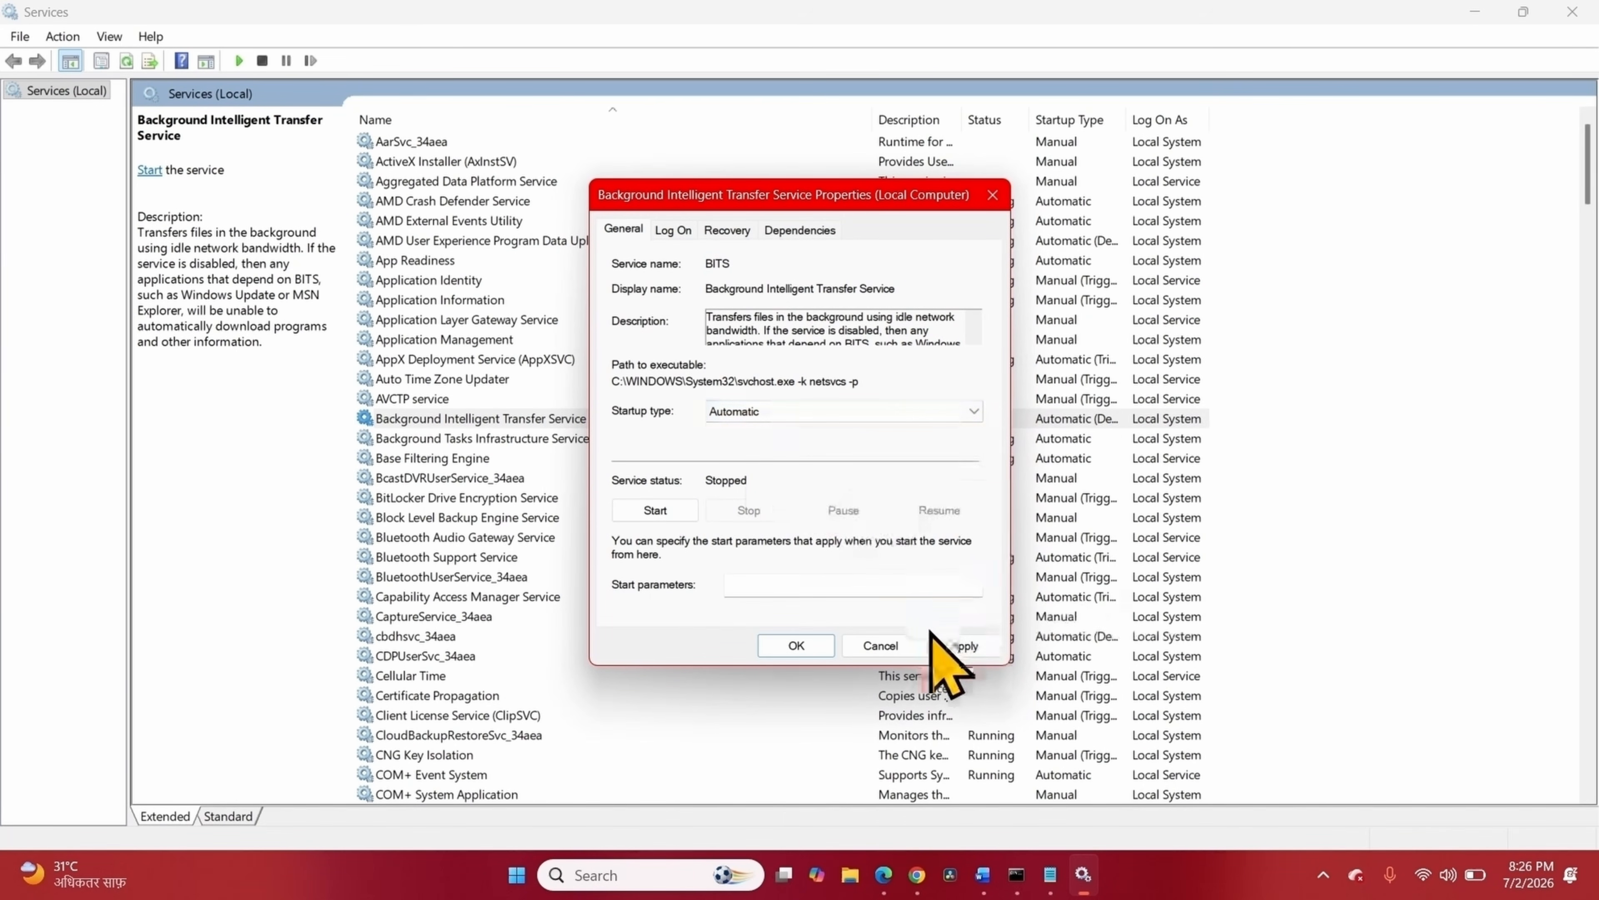
pyautogui.click(959, 644)
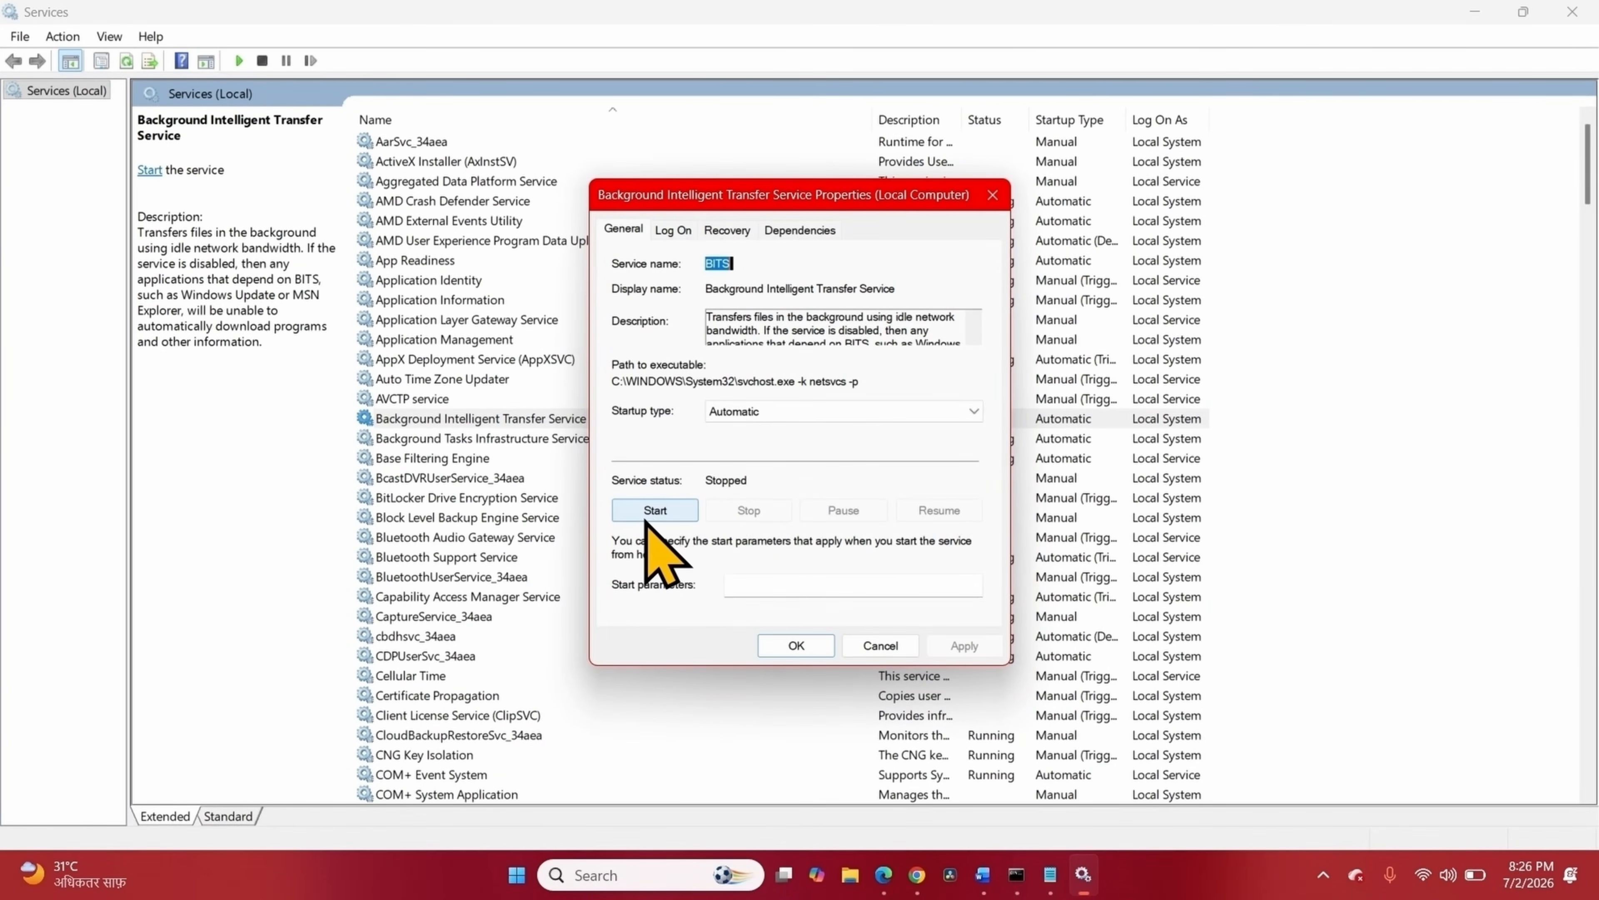
pyautogui.click(655, 510)
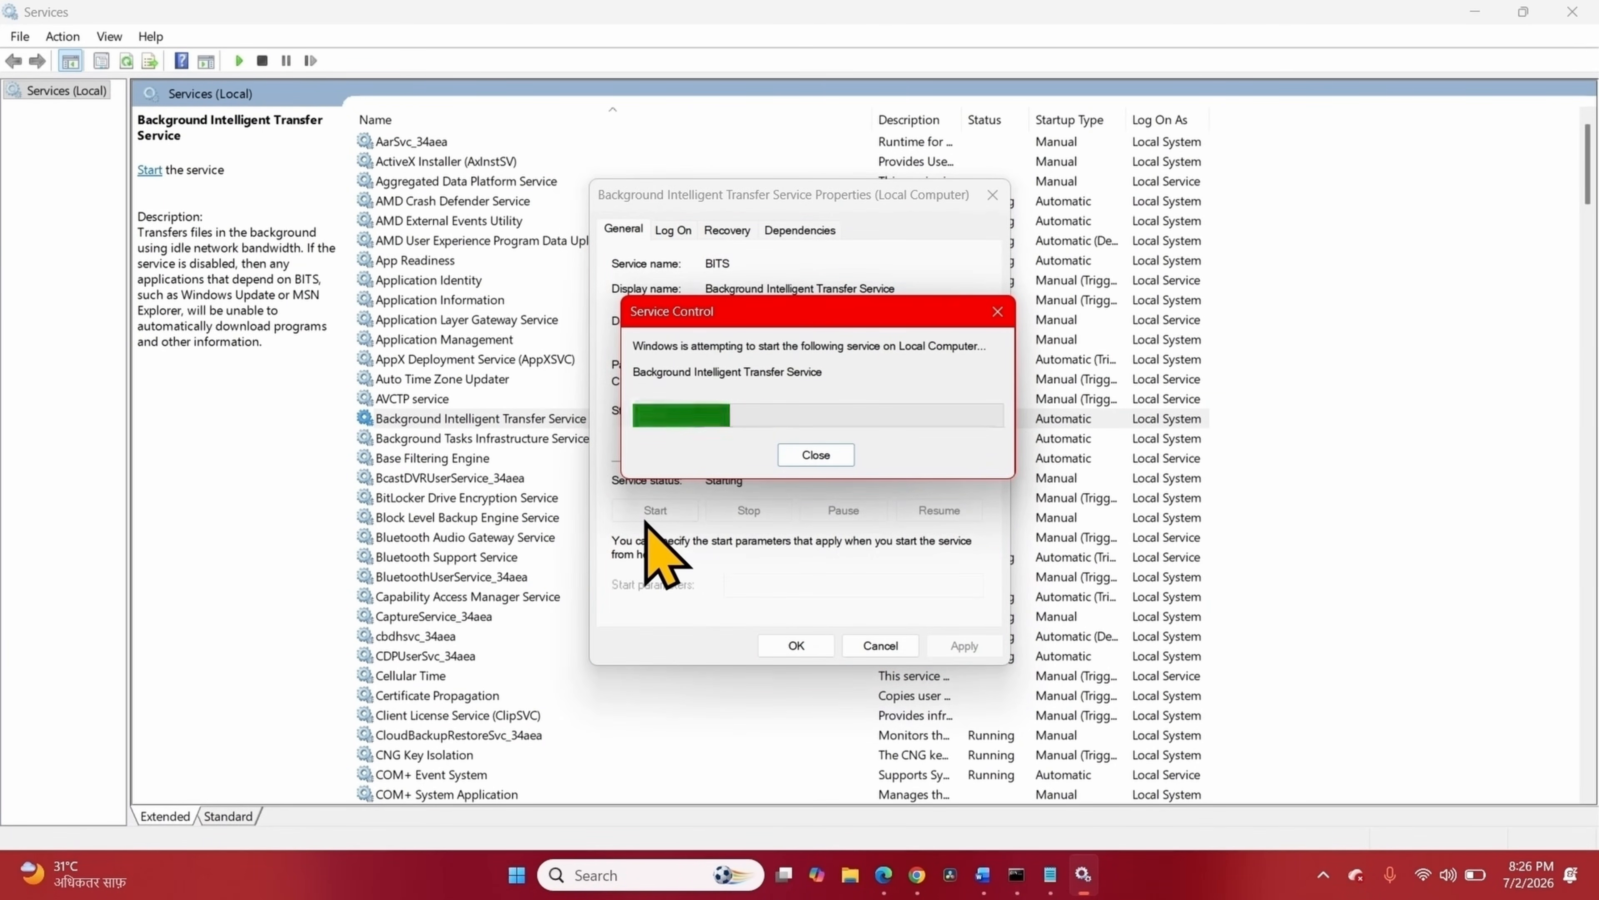
pyautogui.click(799, 647)
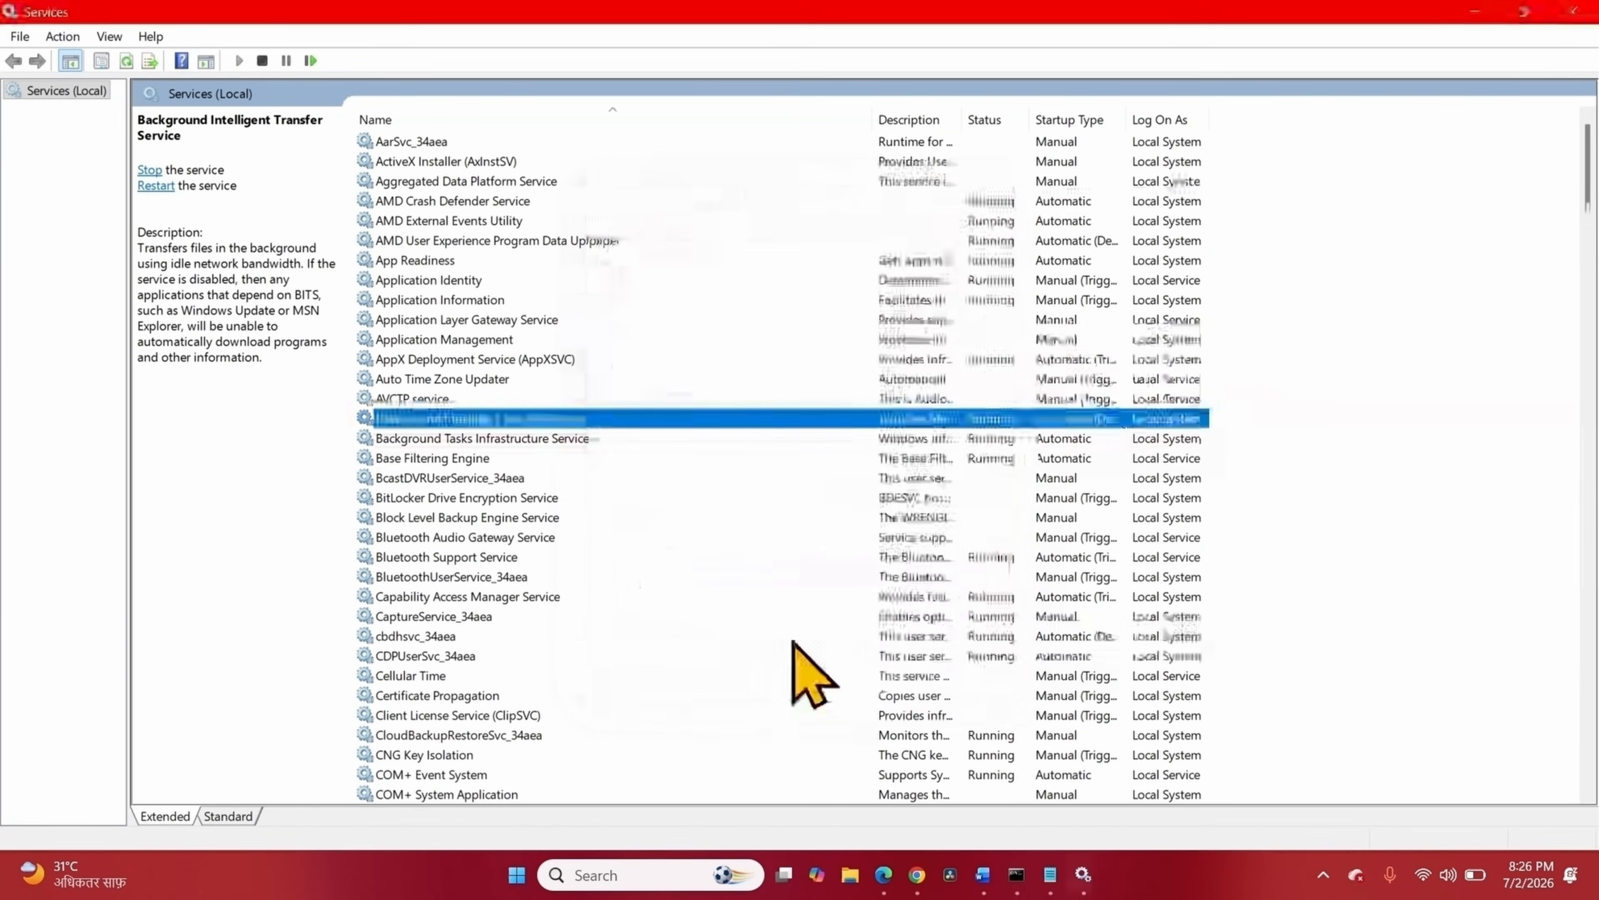
# - Check the startup type and service status in the Cryptographic Services properties, then close the dialog
pyautogui.scroll(-11, 460, 680)
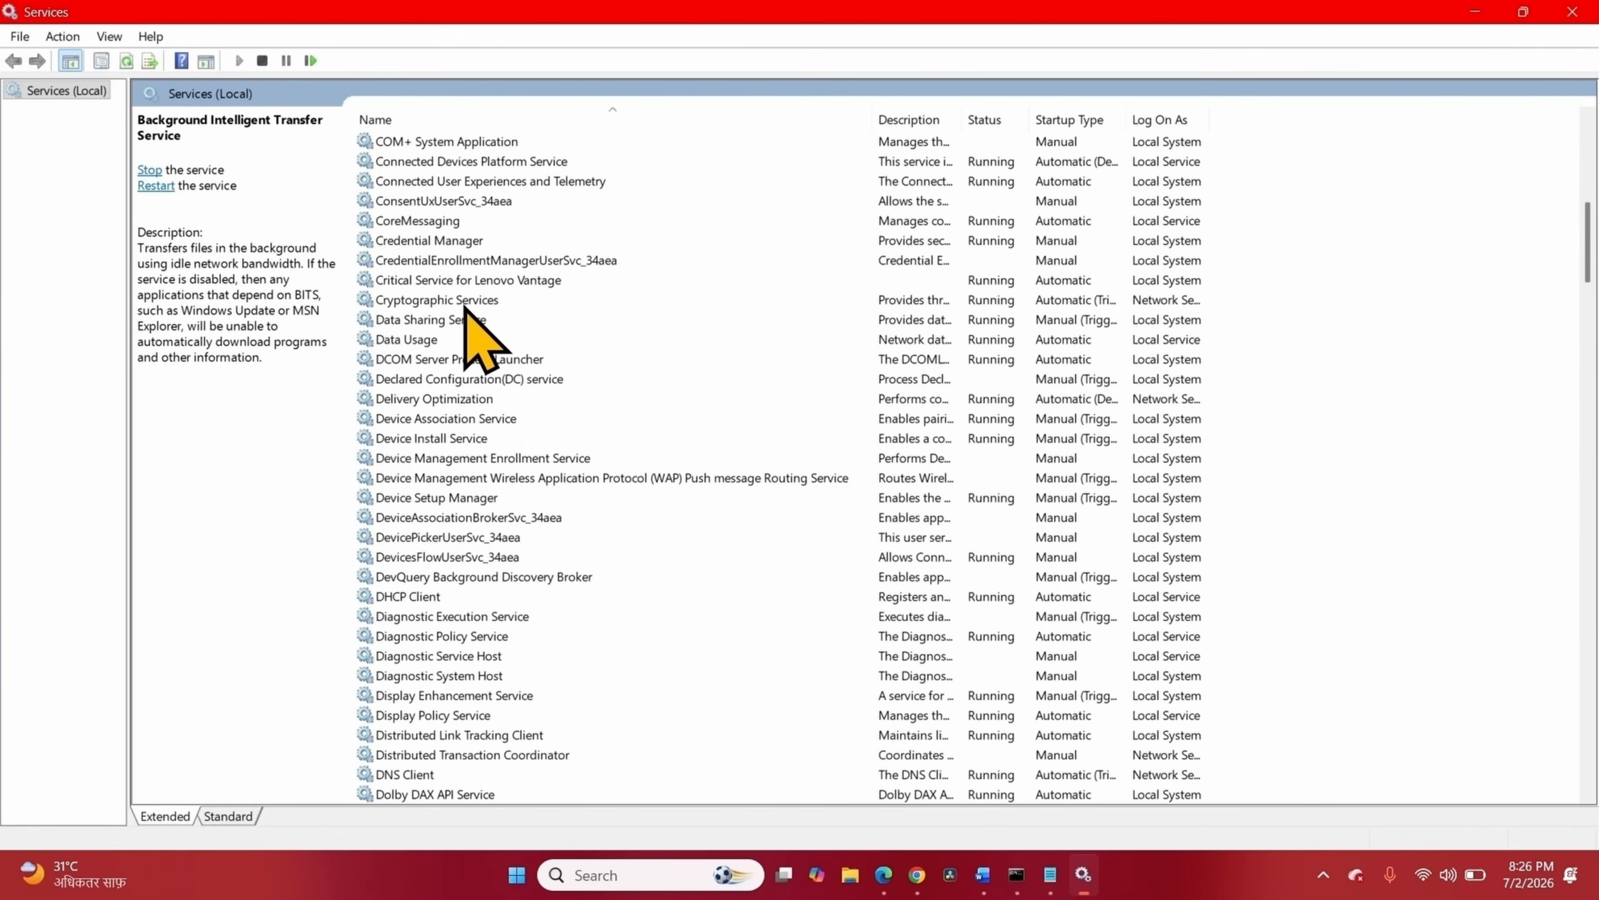
pyautogui.click(445, 301)
pyautogui.rightClick(444, 301)
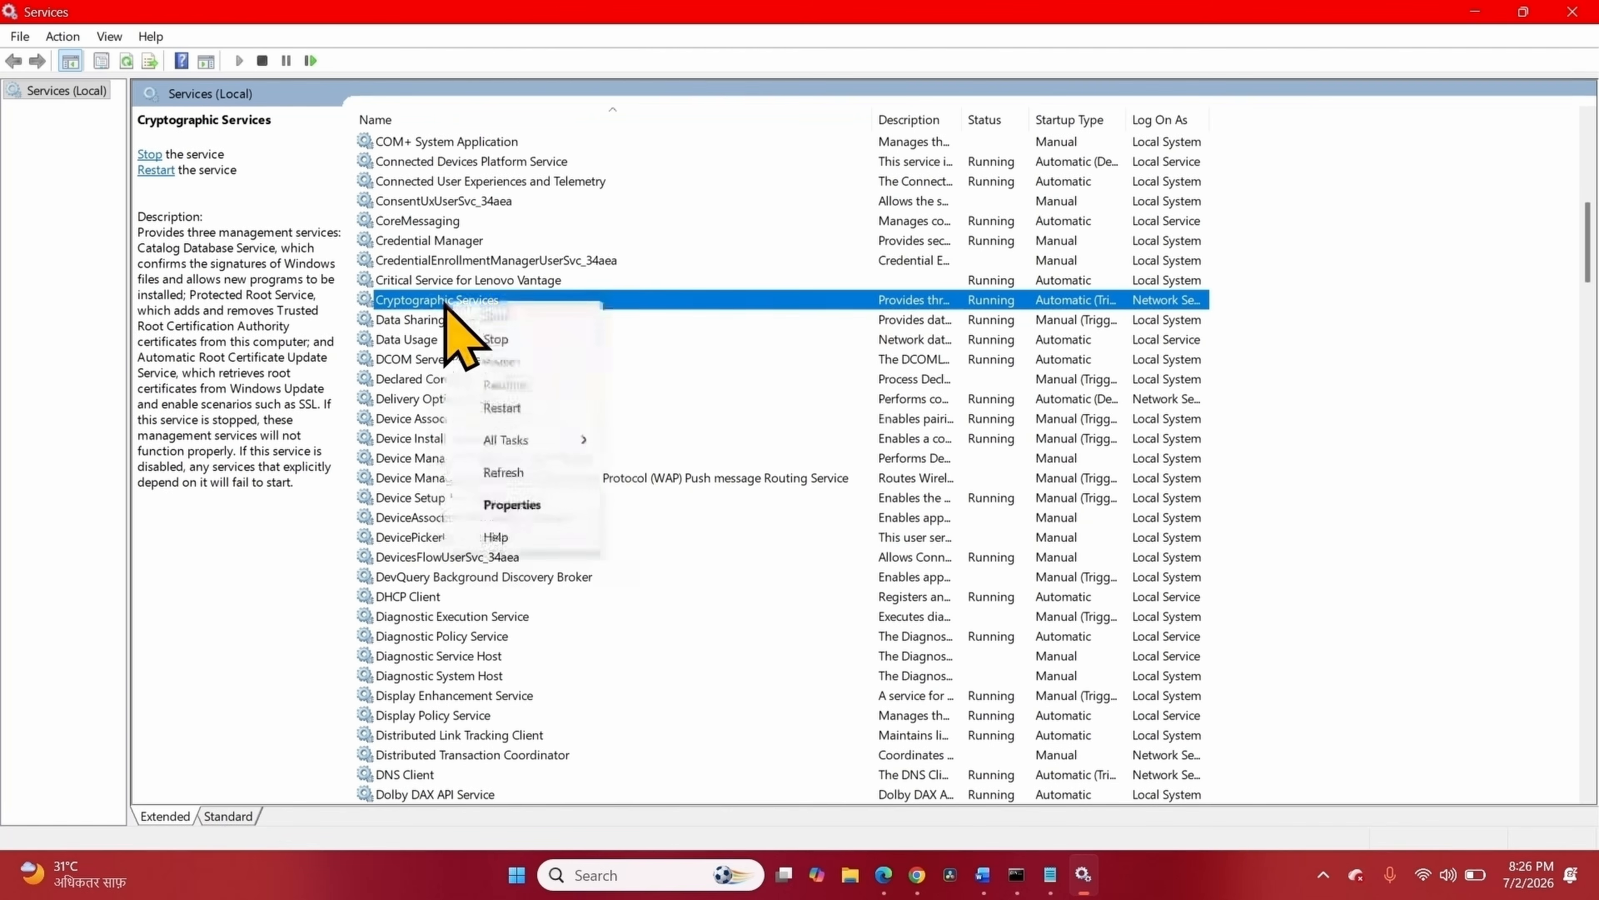
pyautogui.click(510, 504)
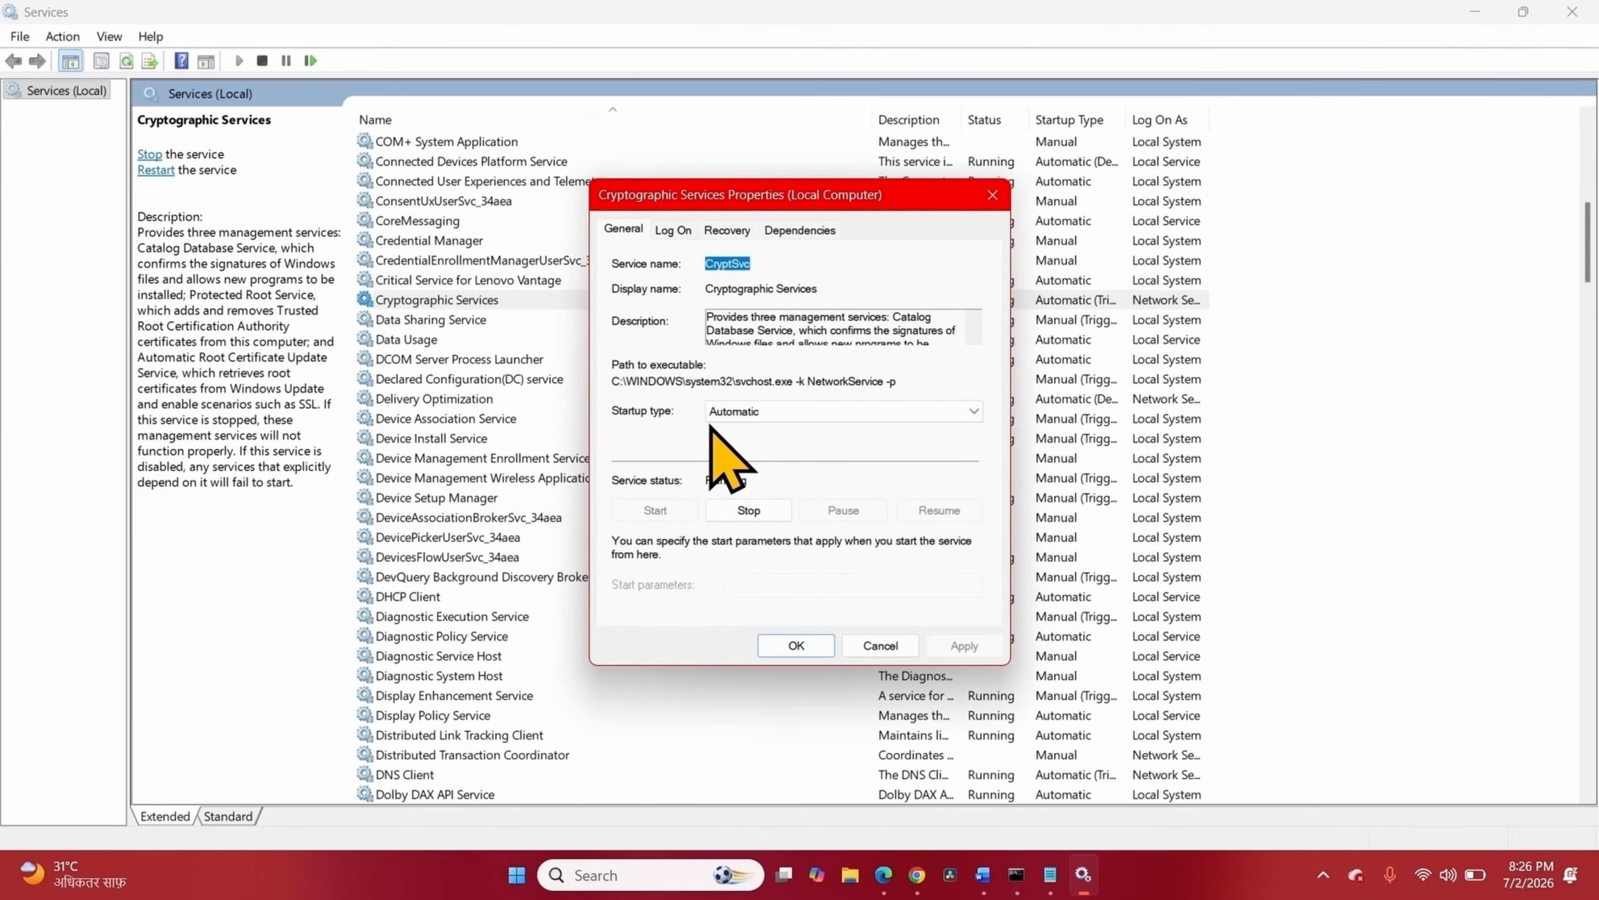
pyautogui.click(759, 415)
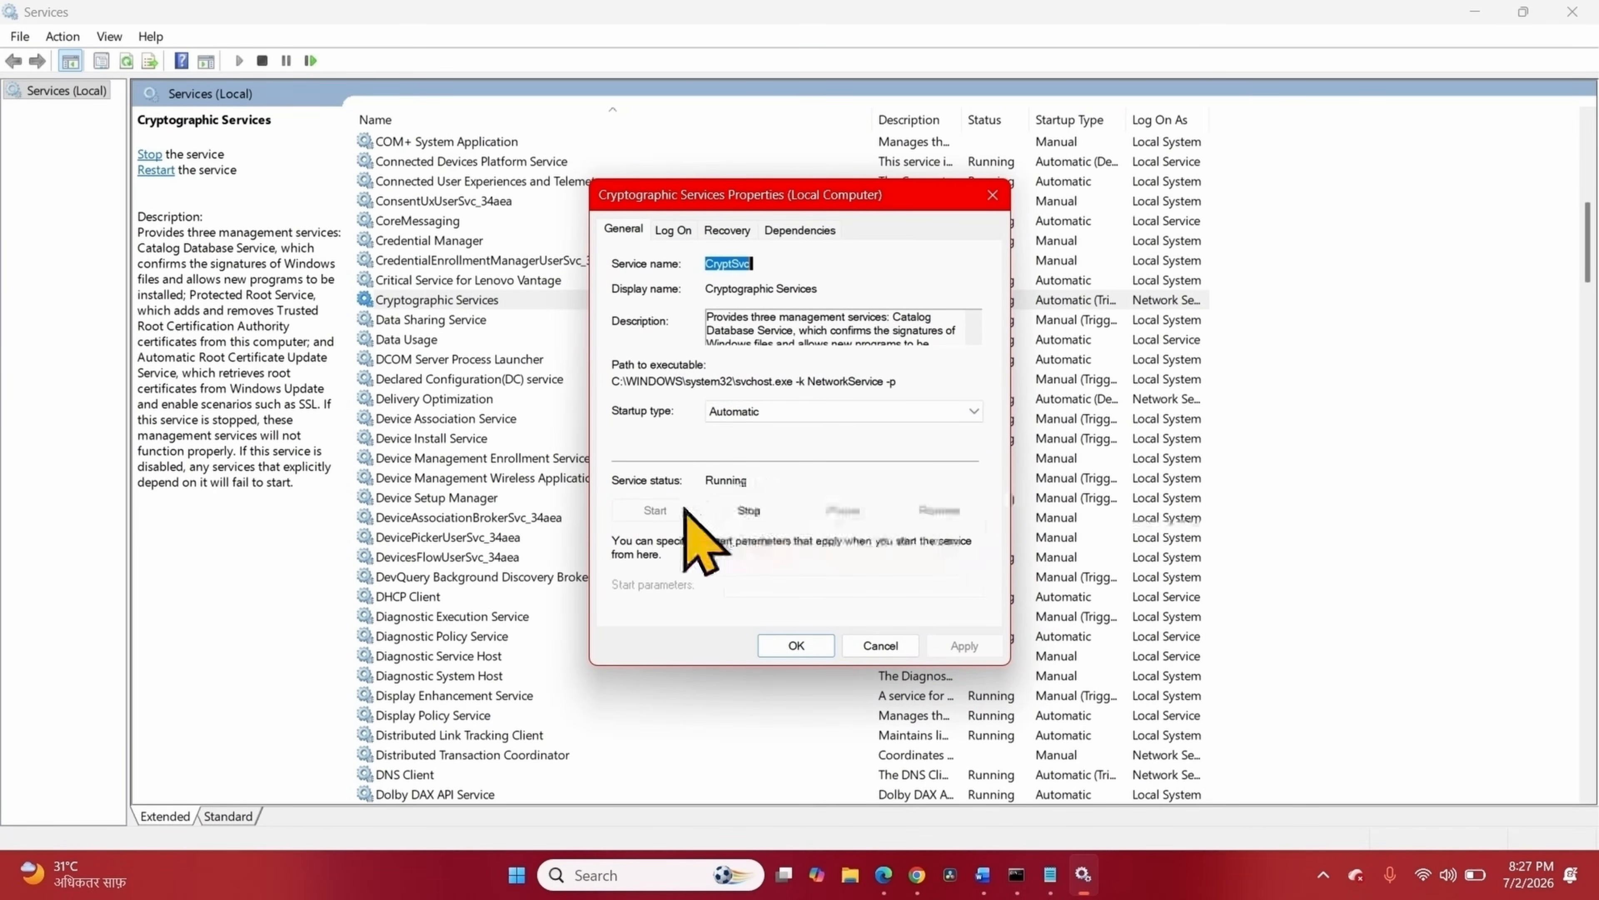
pyautogui.click(796, 645)
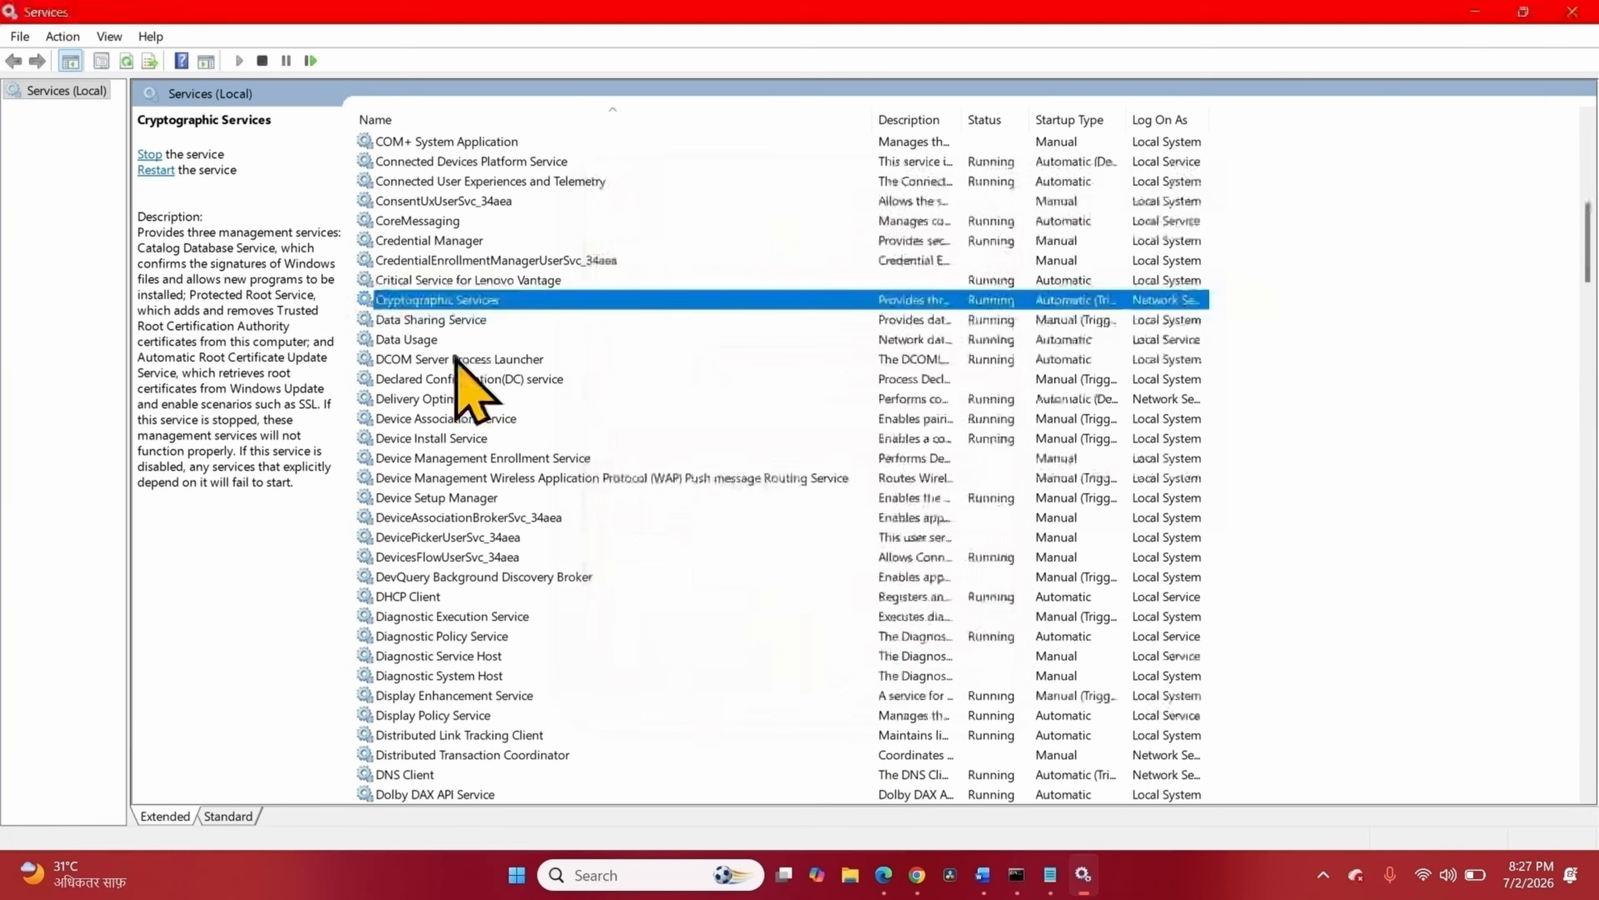
# - Check the startup type and service status in the Windows Update service properties, then close the dialog and the Services console
pyautogui.scroll(-20, 456, 362)
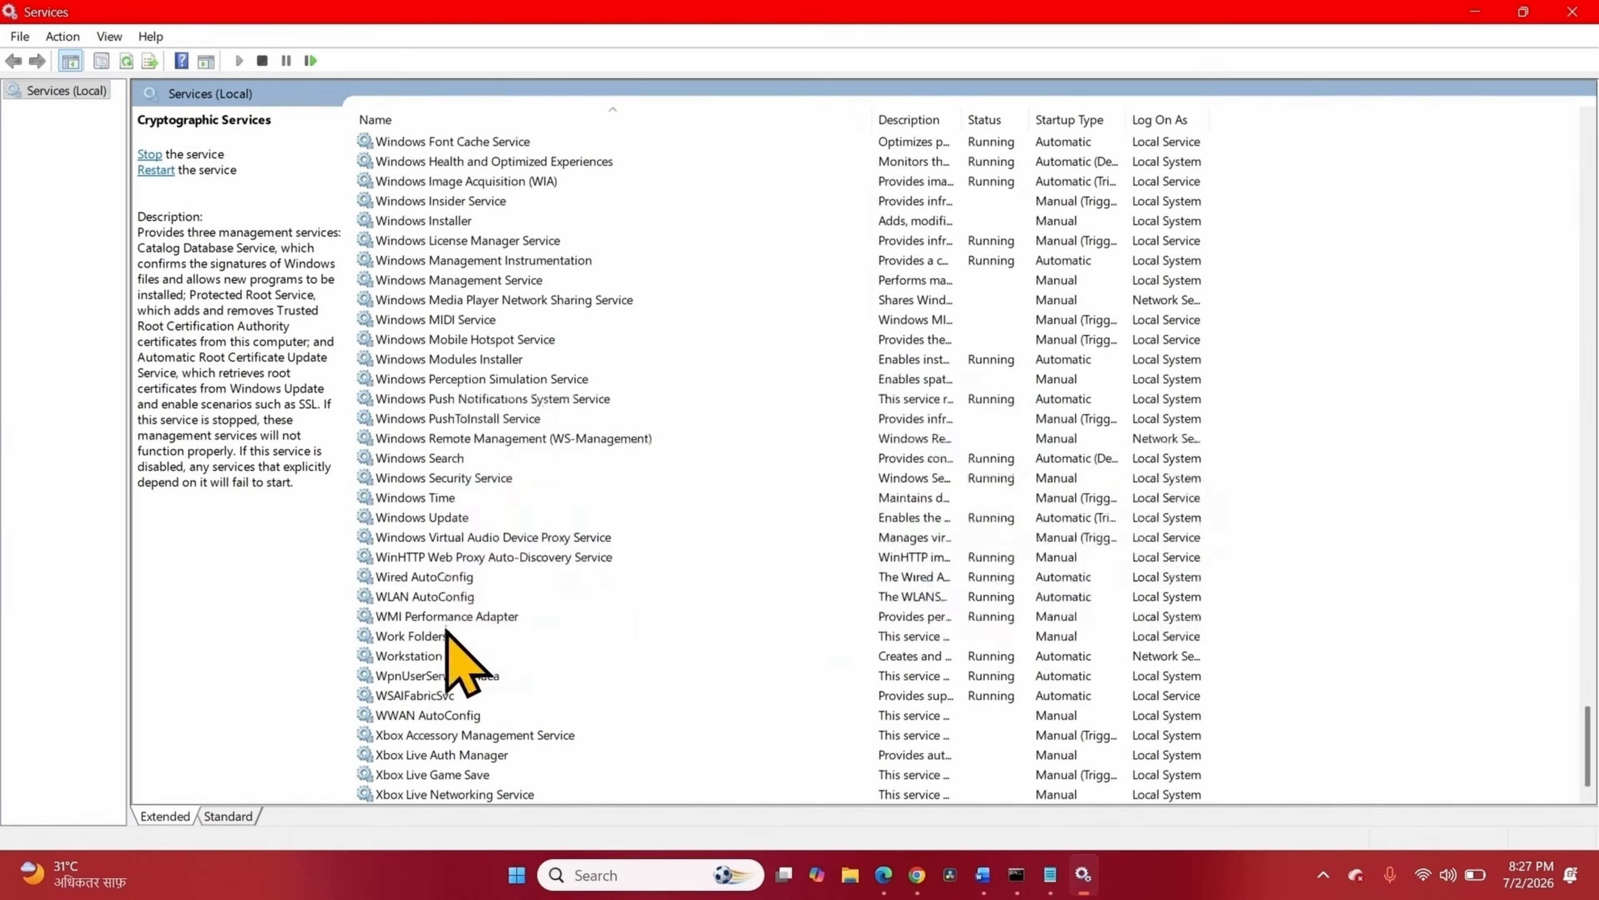
pyautogui.click(444, 518)
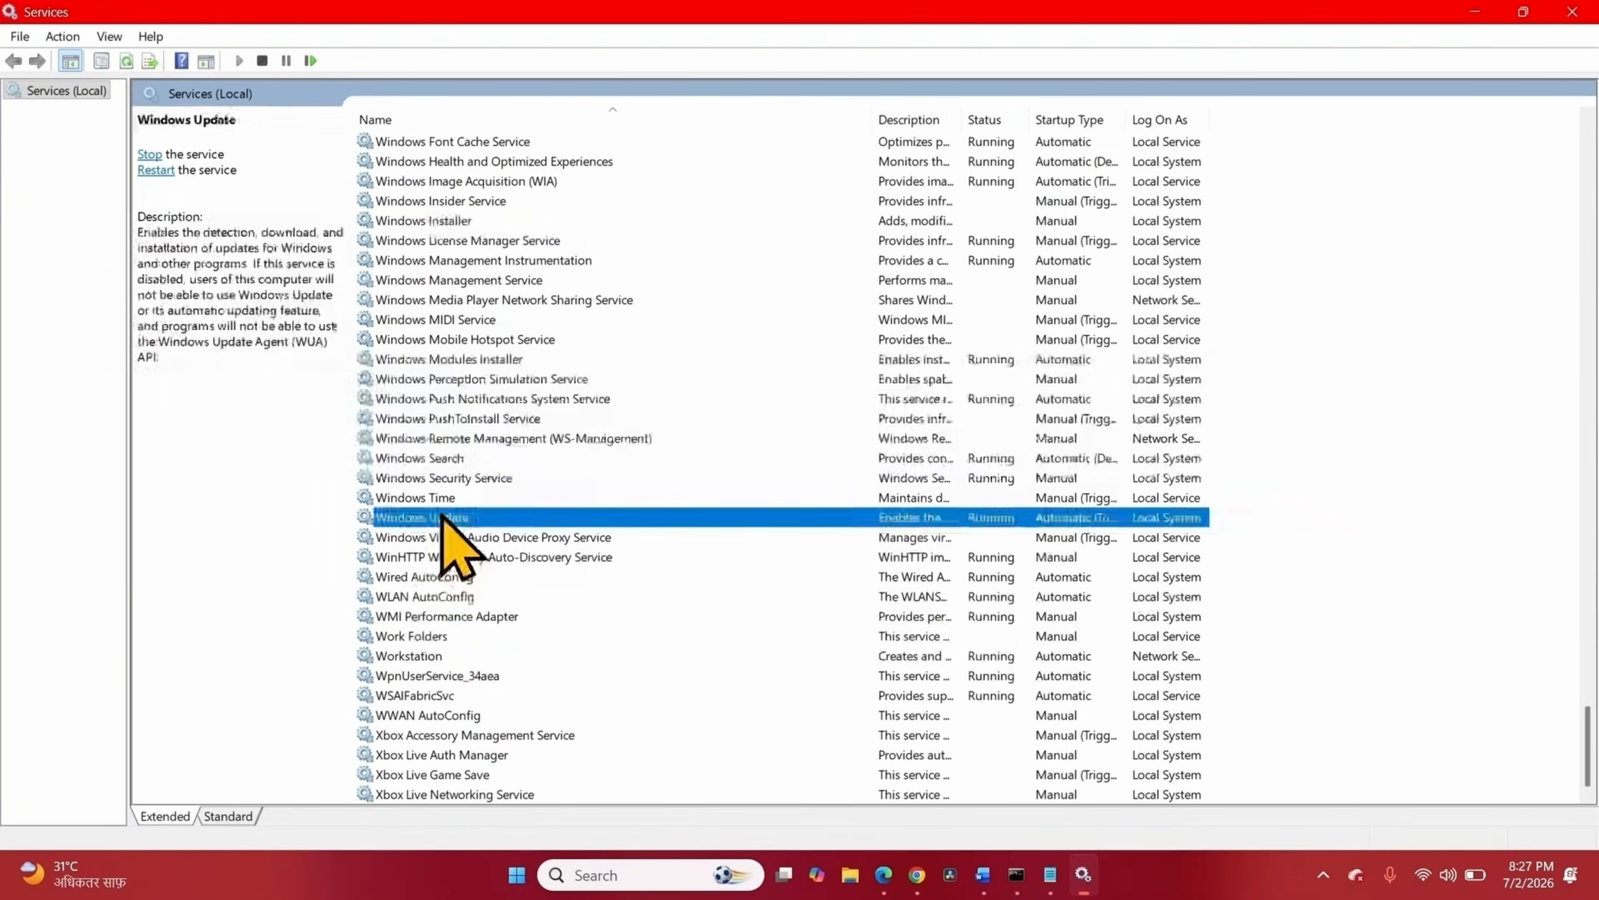
pyautogui.rightClick(445, 517)
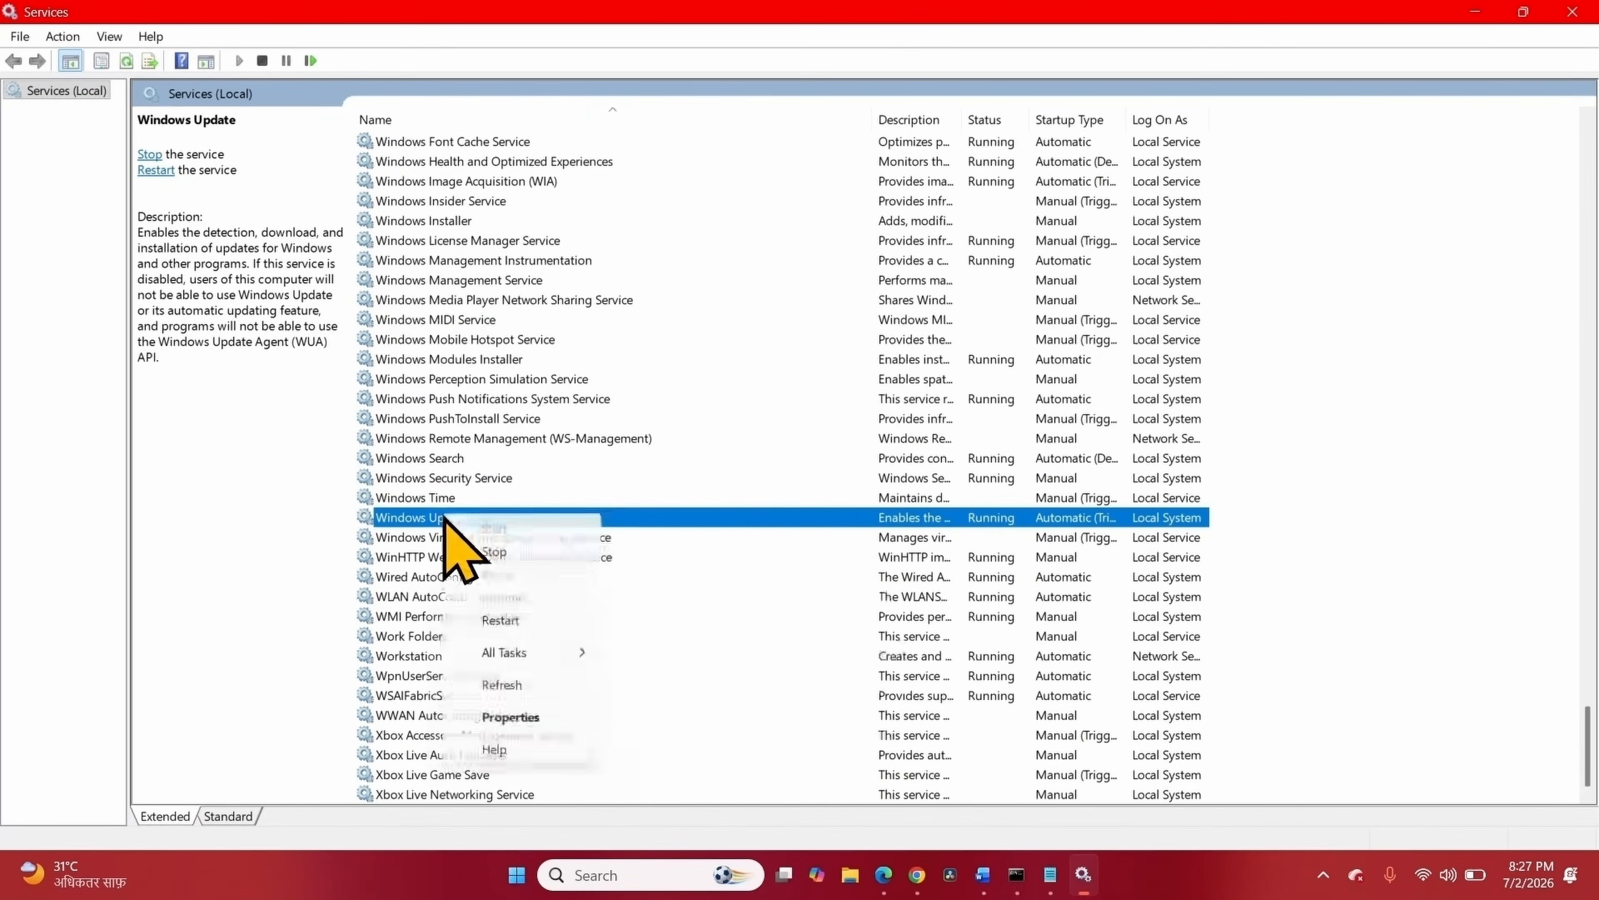
pyautogui.click(504, 718)
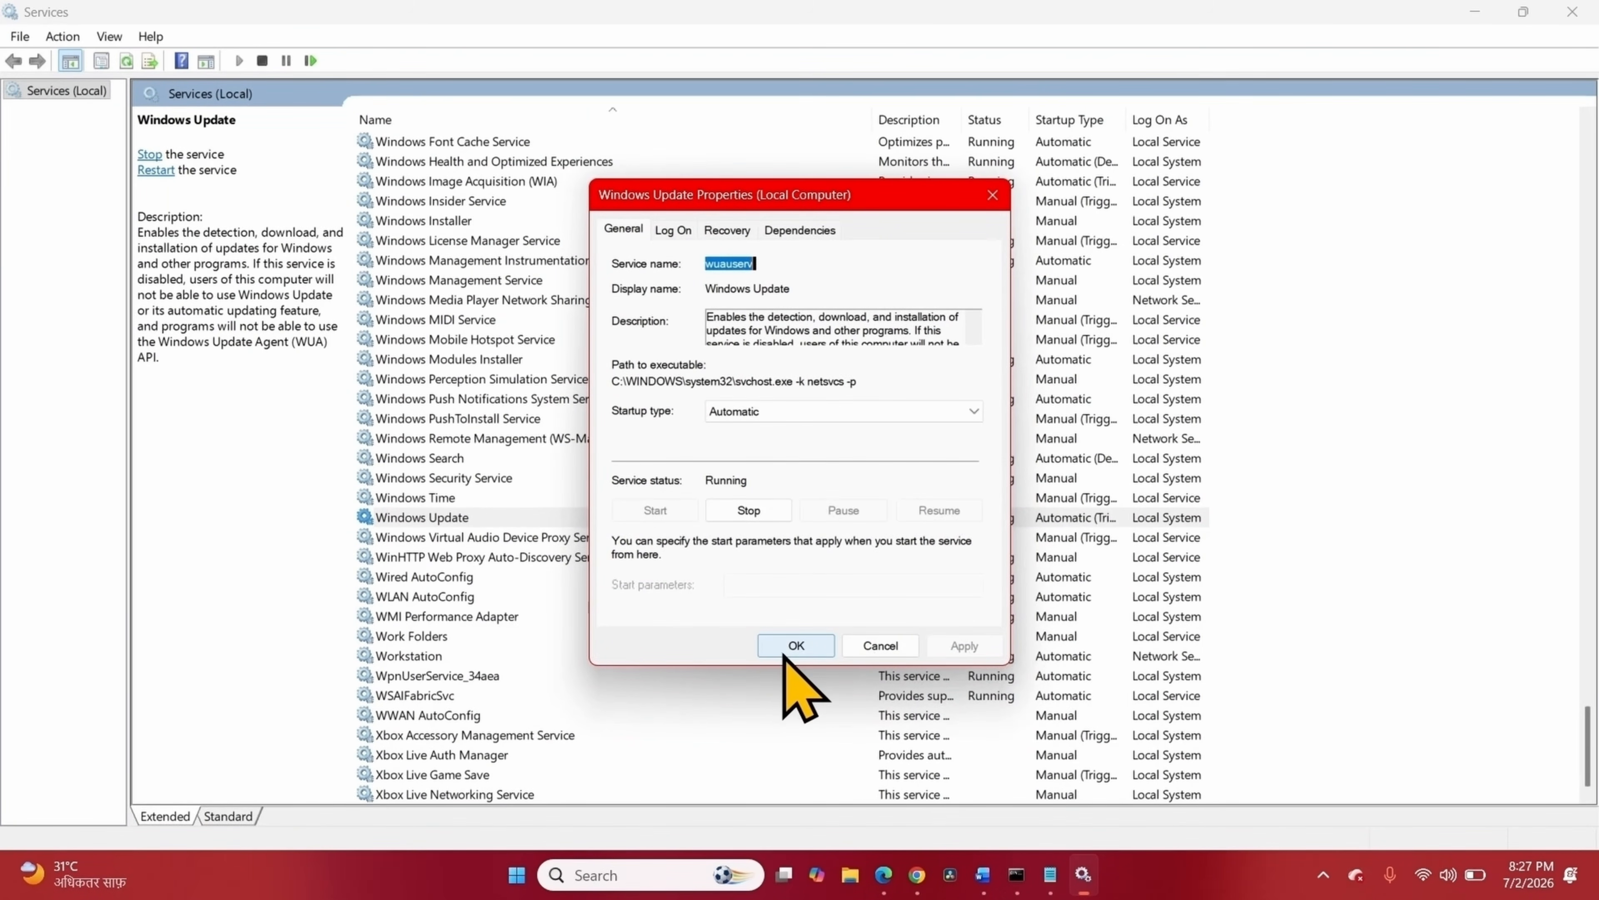
pyautogui.click(795, 646)
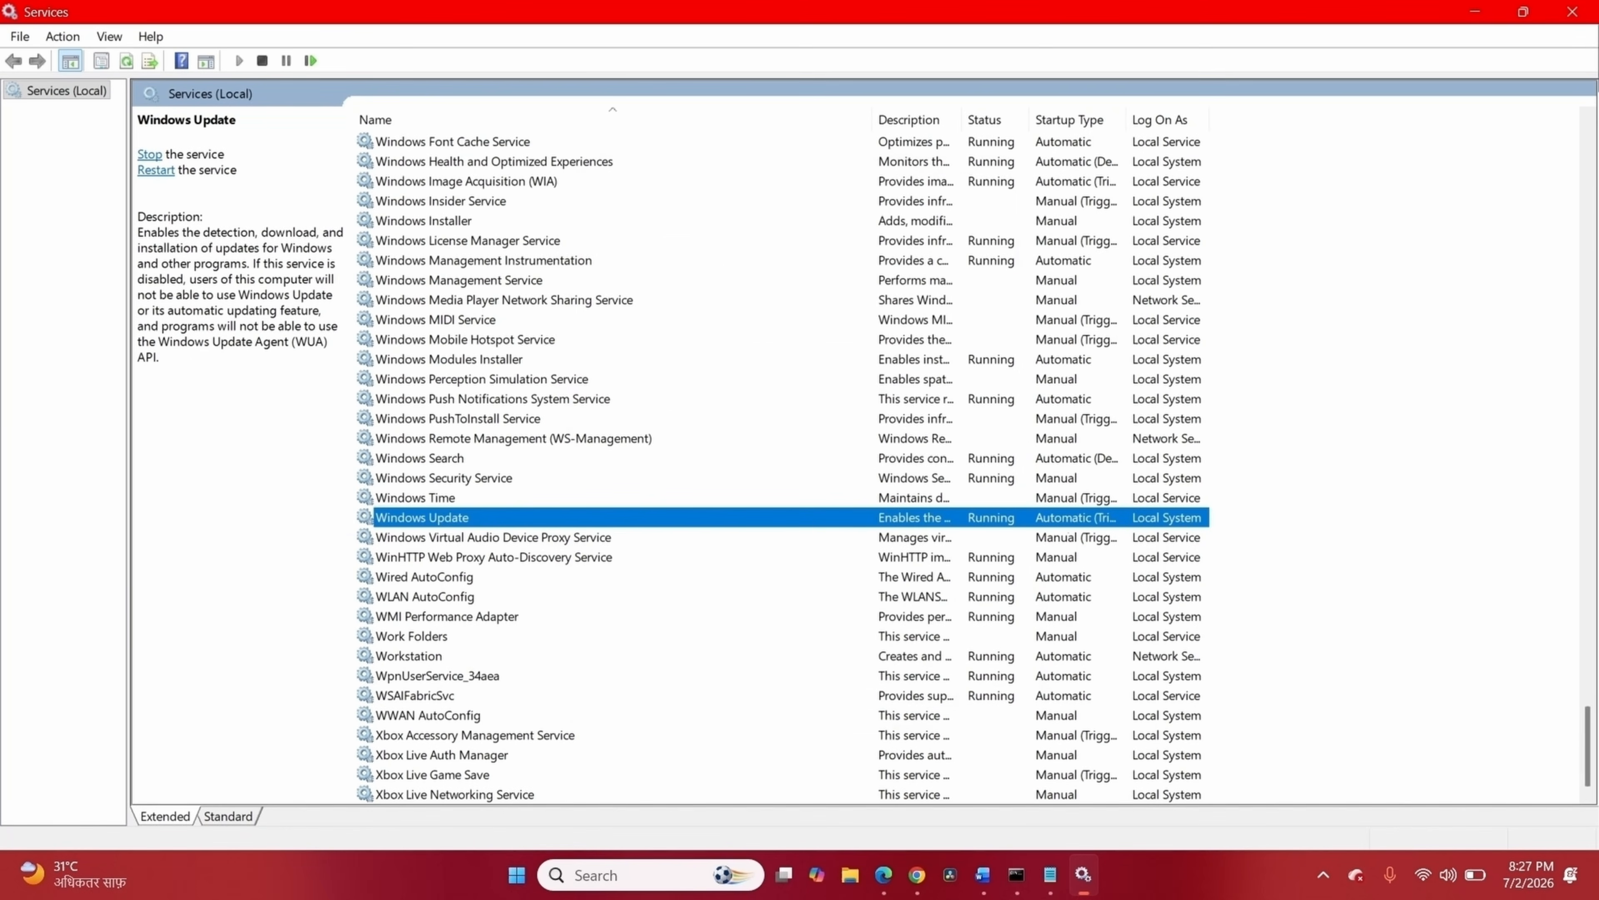
pyautogui.click(1575, 12)
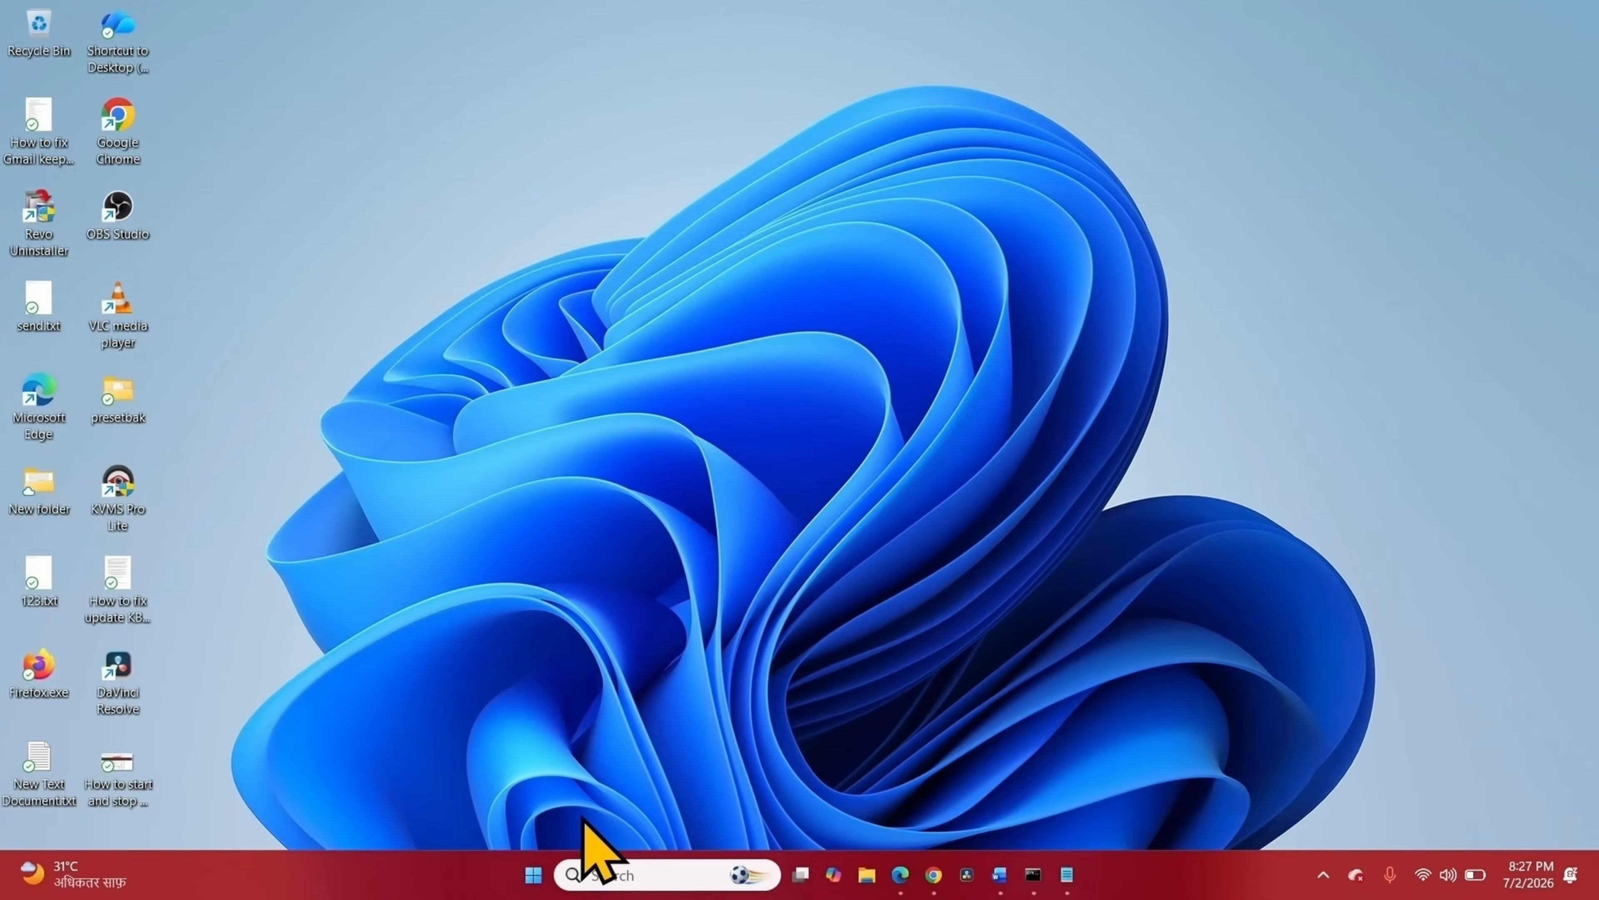
# - Open the Windows Update page in the Settings app
pyautogui.click(534, 882)
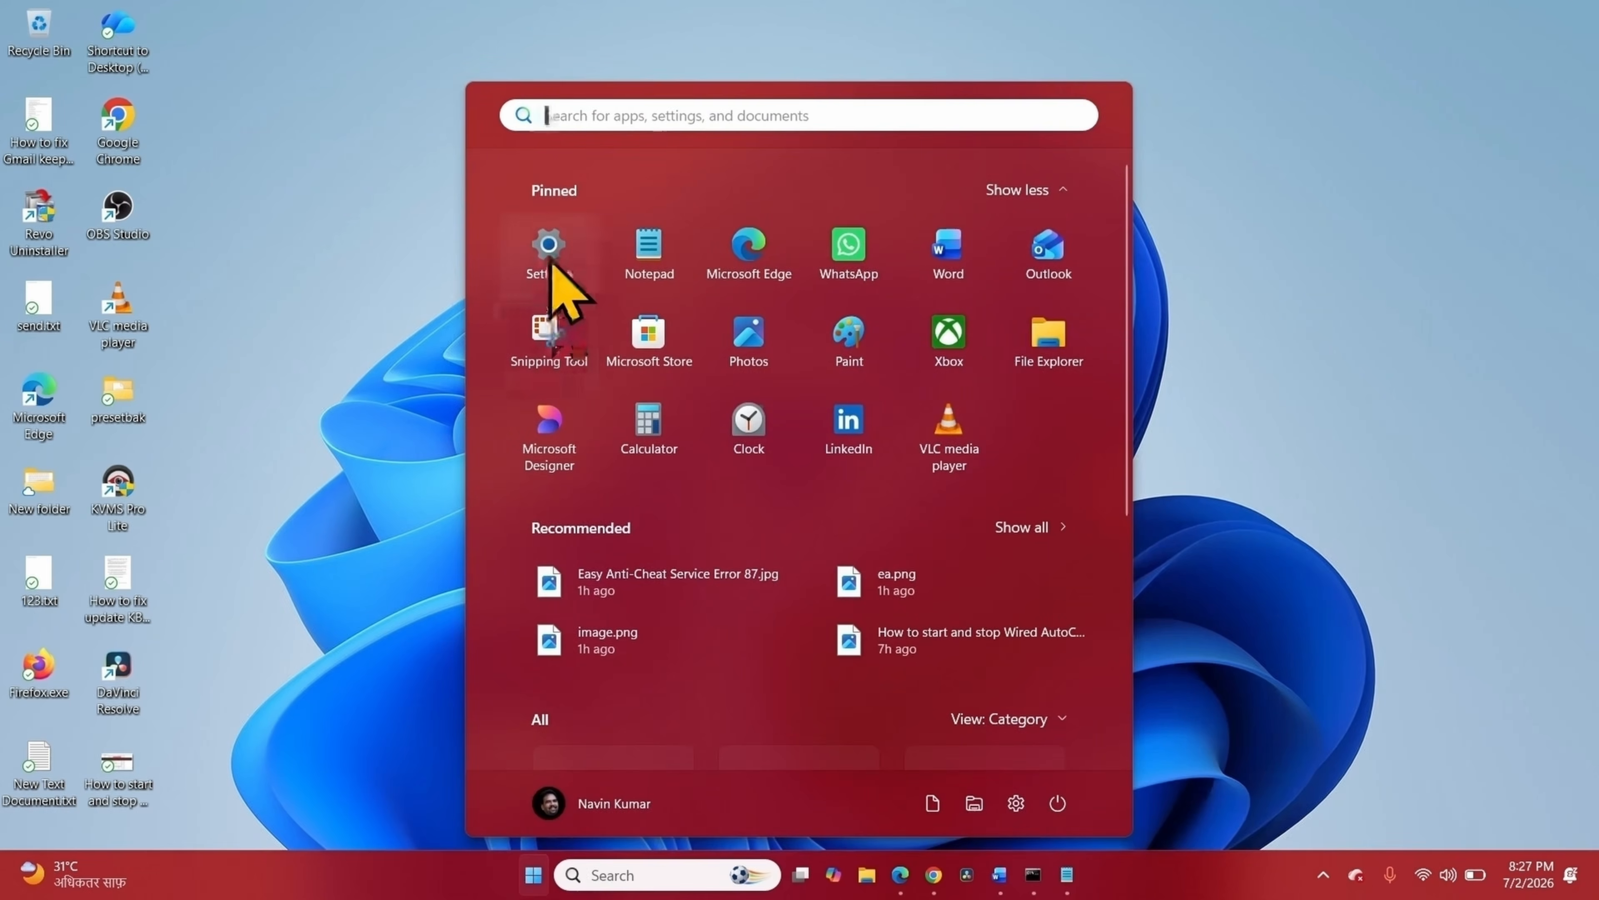
pyautogui.click(549, 256)
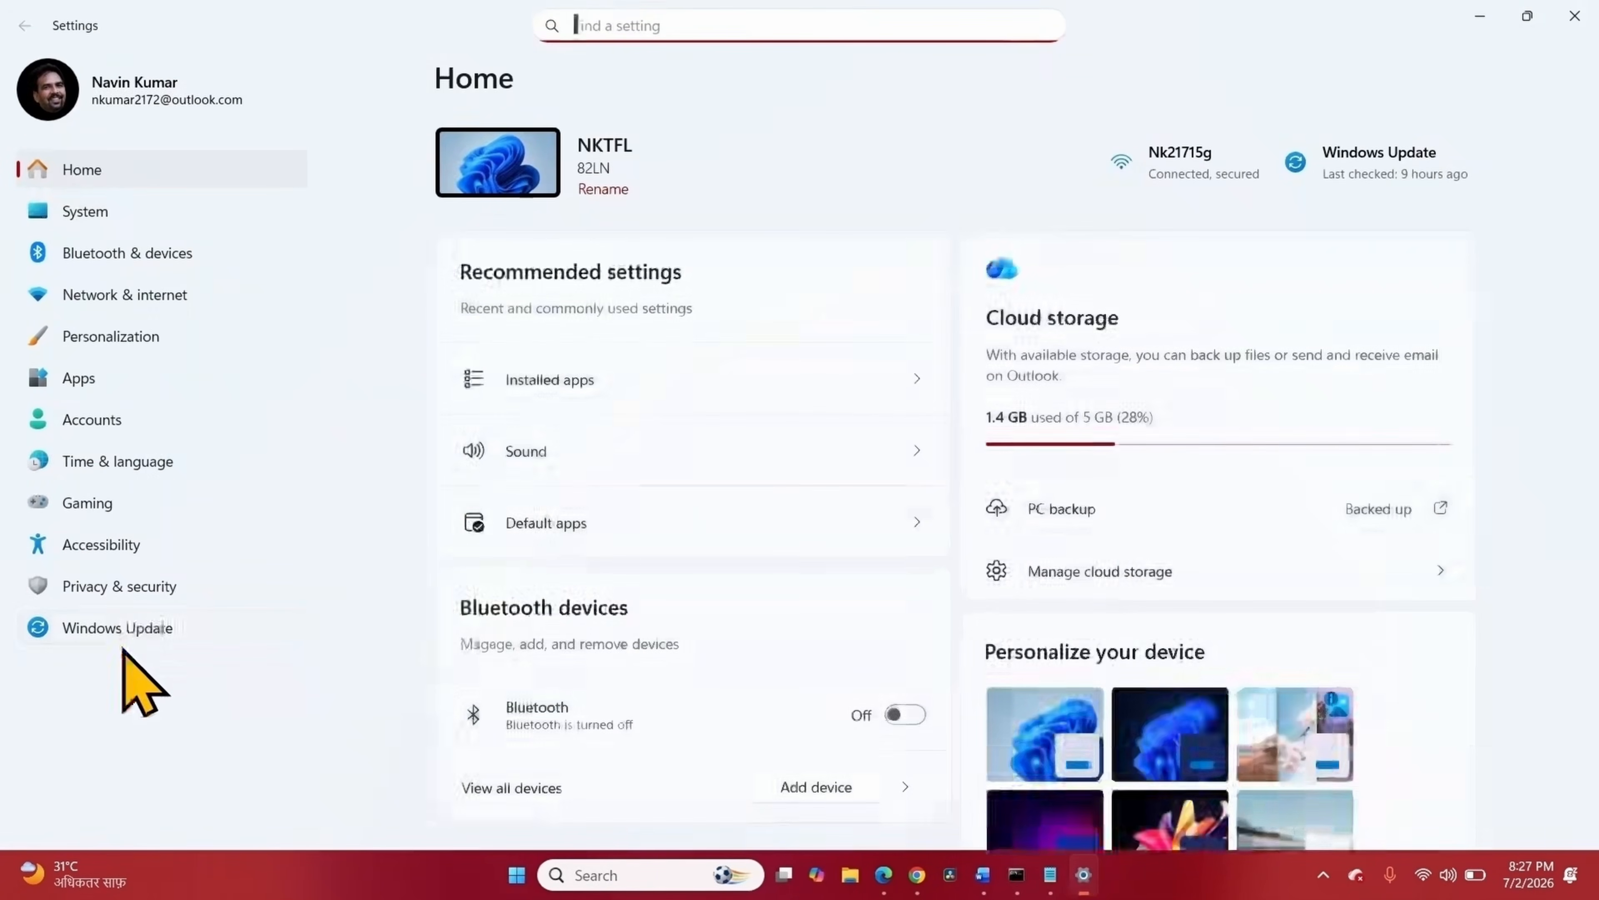
pyautogui.click(124, 628)
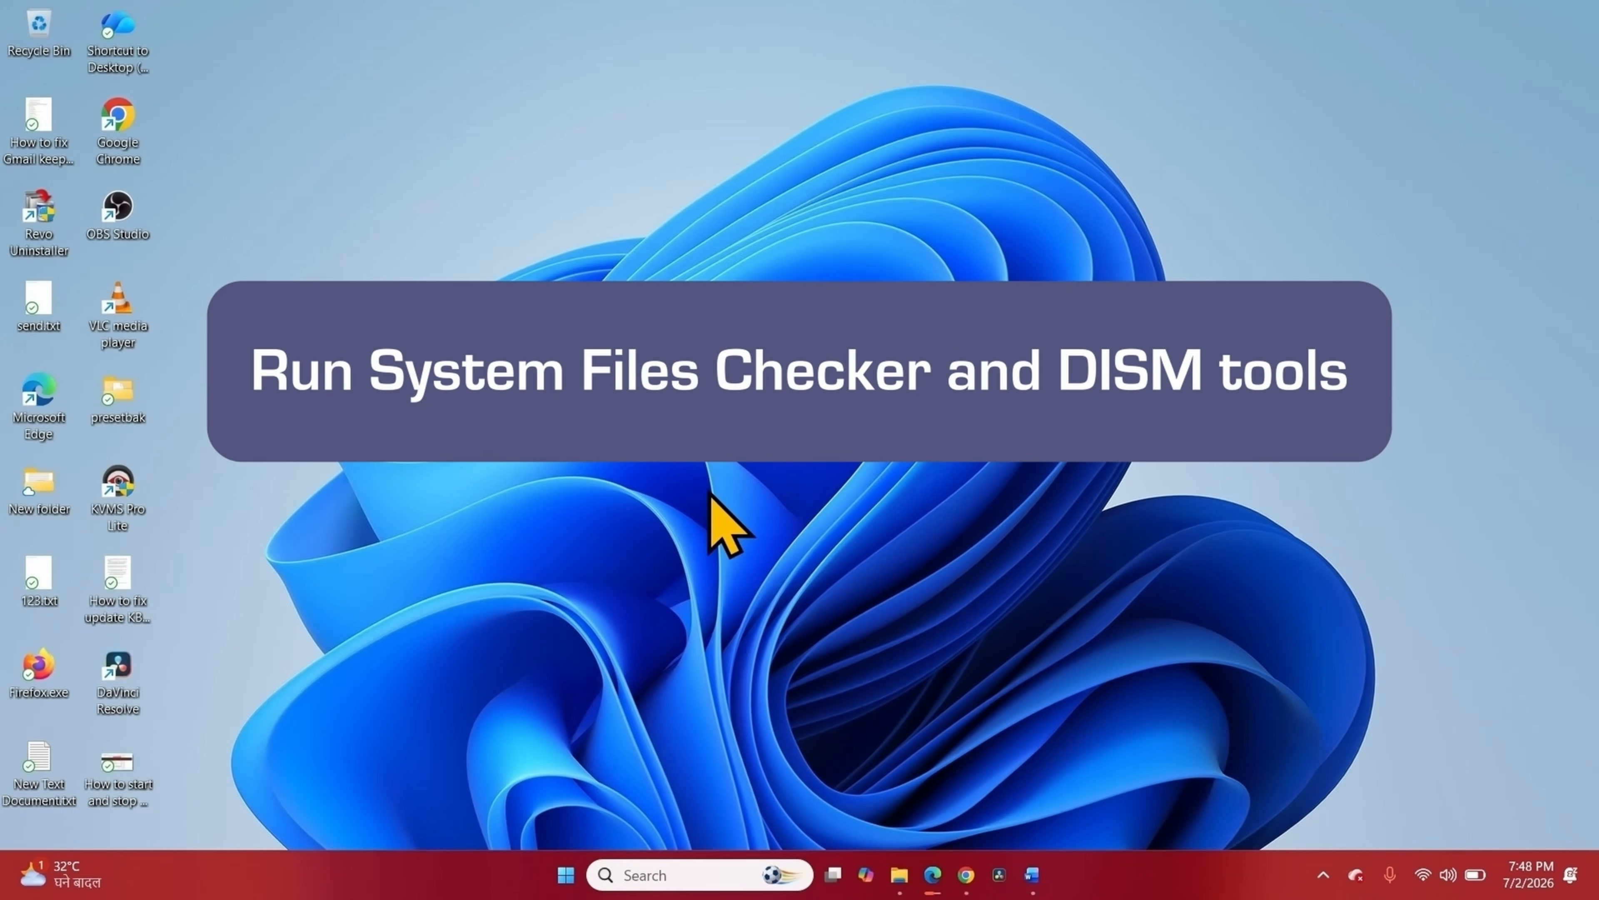
# - Search Windows for cmd and run Command Prompt as administrator
pyautogui.click(643, 872)
pyautogui.write('d')
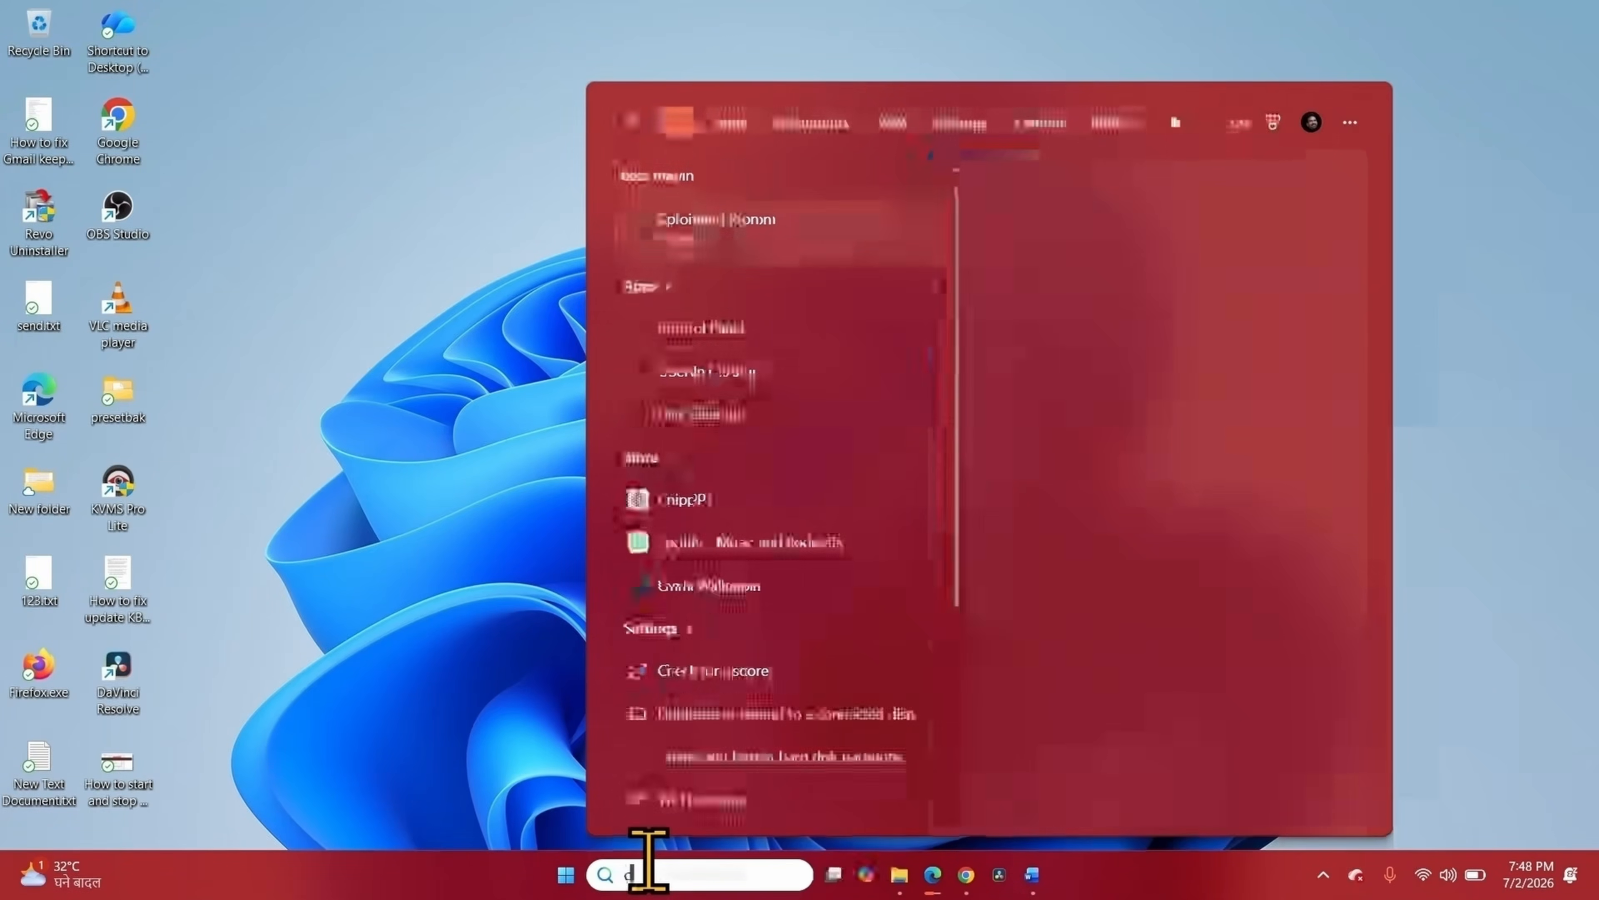
pyautogui.write('md')
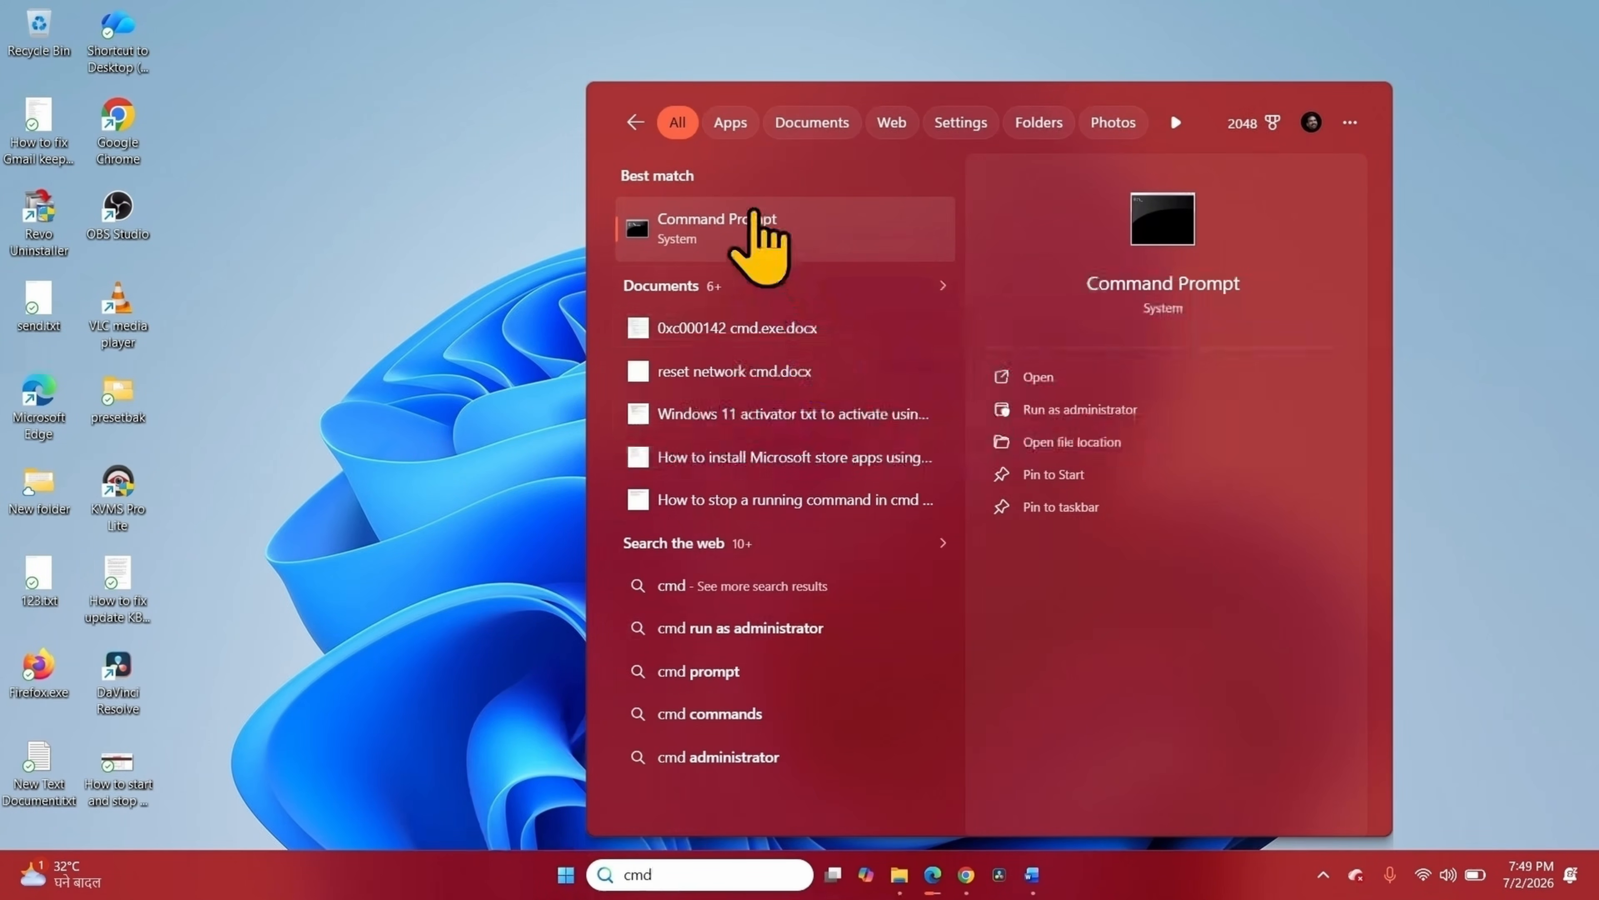
pyautogui.rightClick(754, 221)
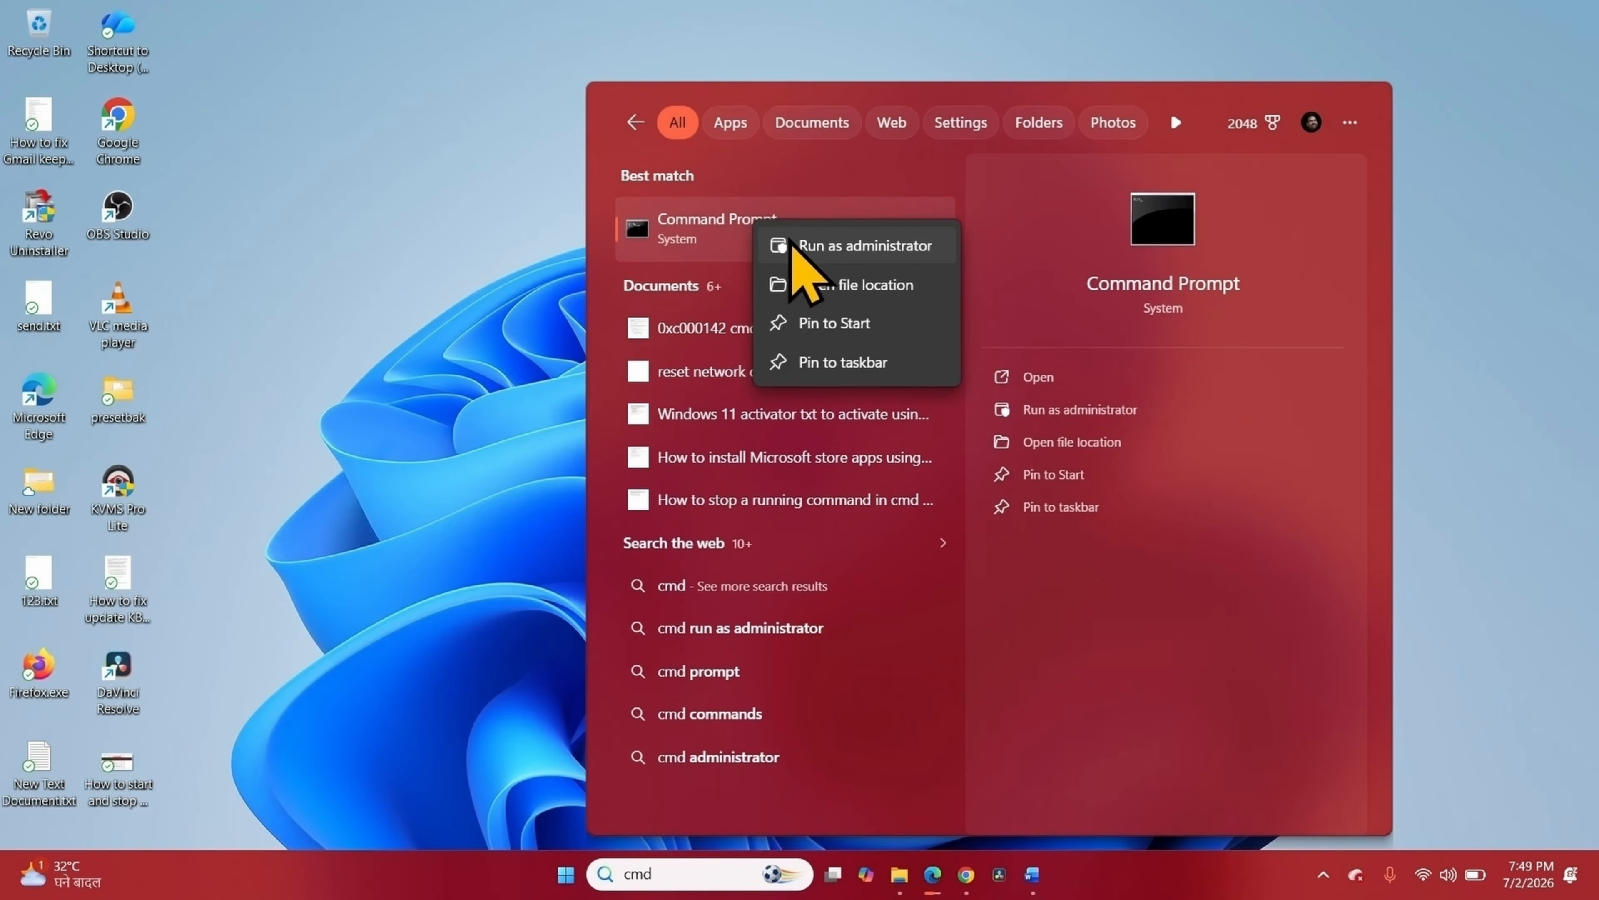
pyautogui.click(795, 246)
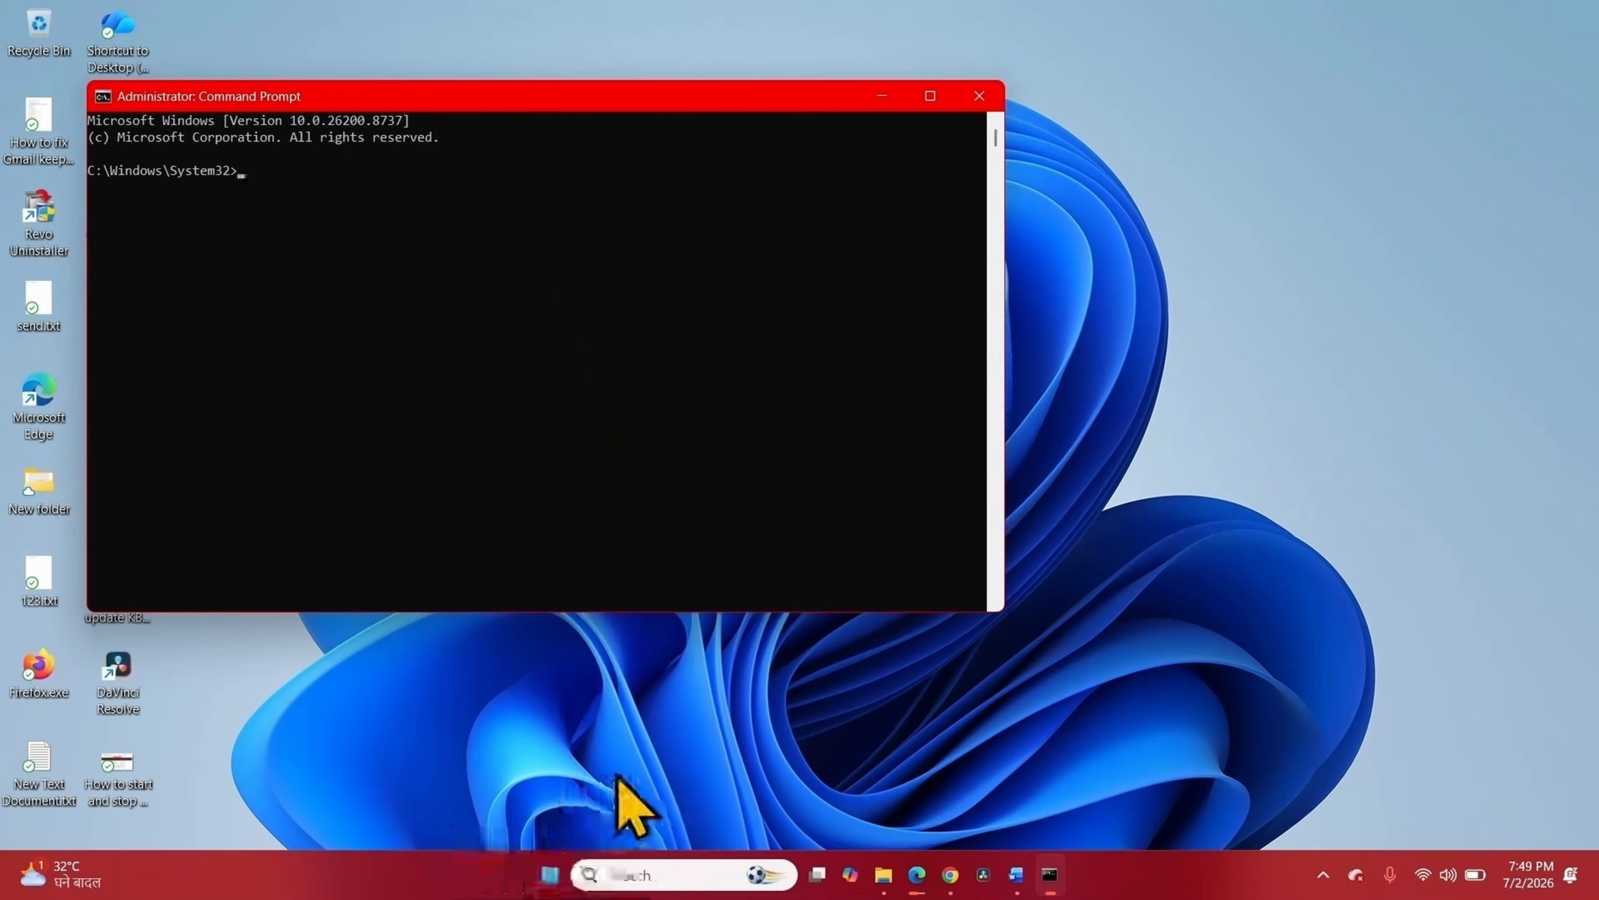
# - Open Notepad, copy the SFC /SCANNOW command from the notes, and run it in the administrator Command Prompt
pyautogui.click(550, 875)
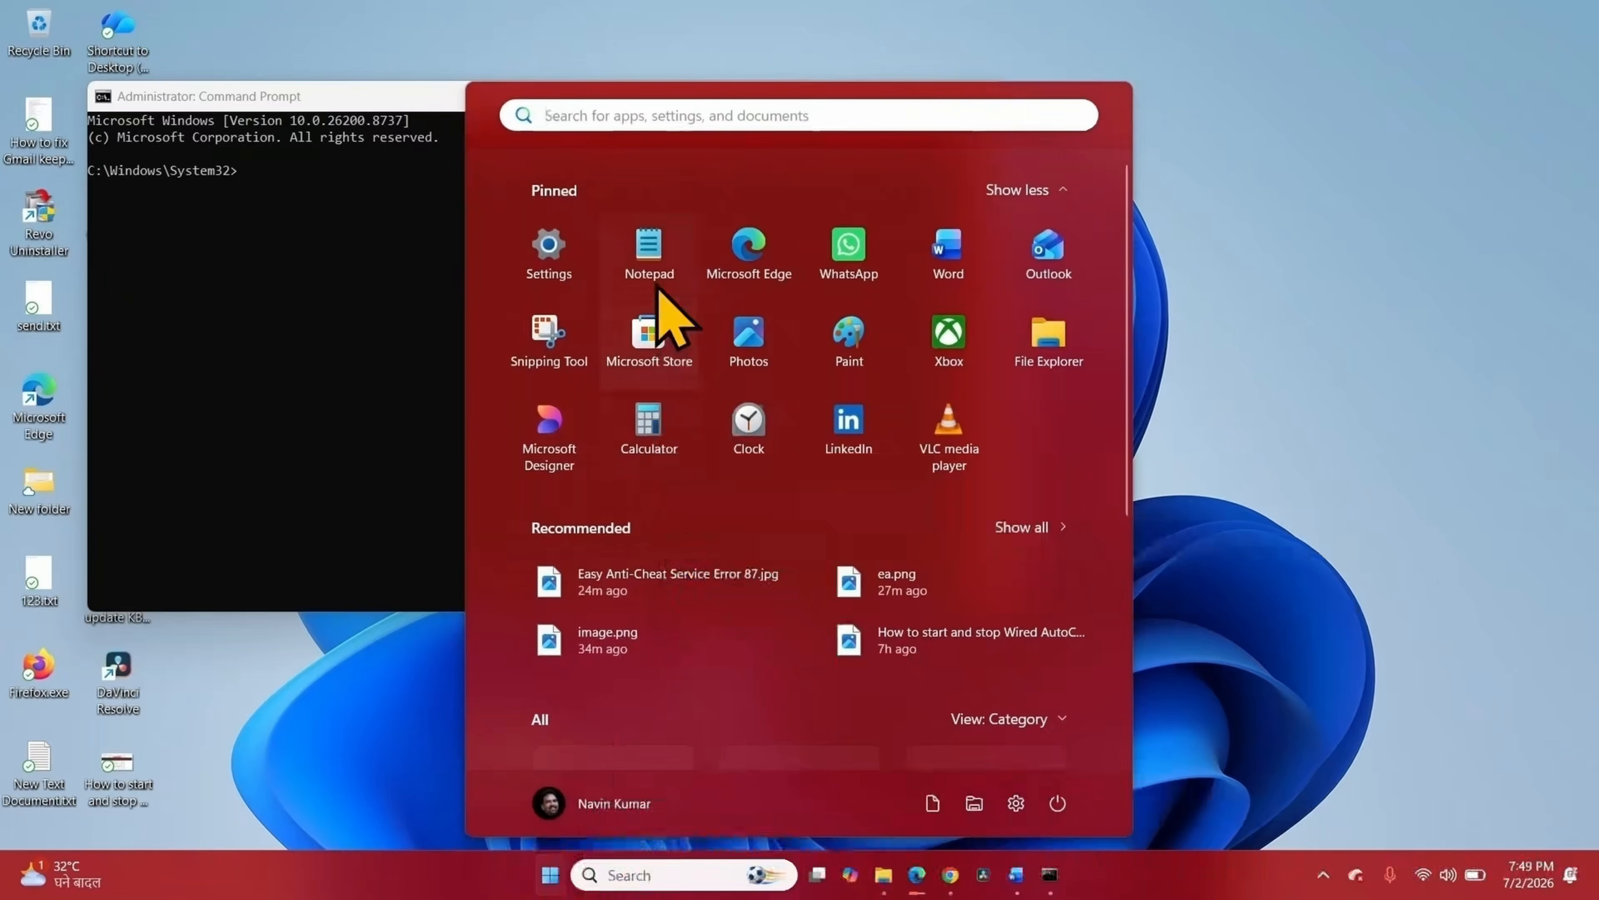
pyautogui.click(648, 264)
pyautogui.moveTo(1428, 452); pyautogui.dragTo(1067, 435)
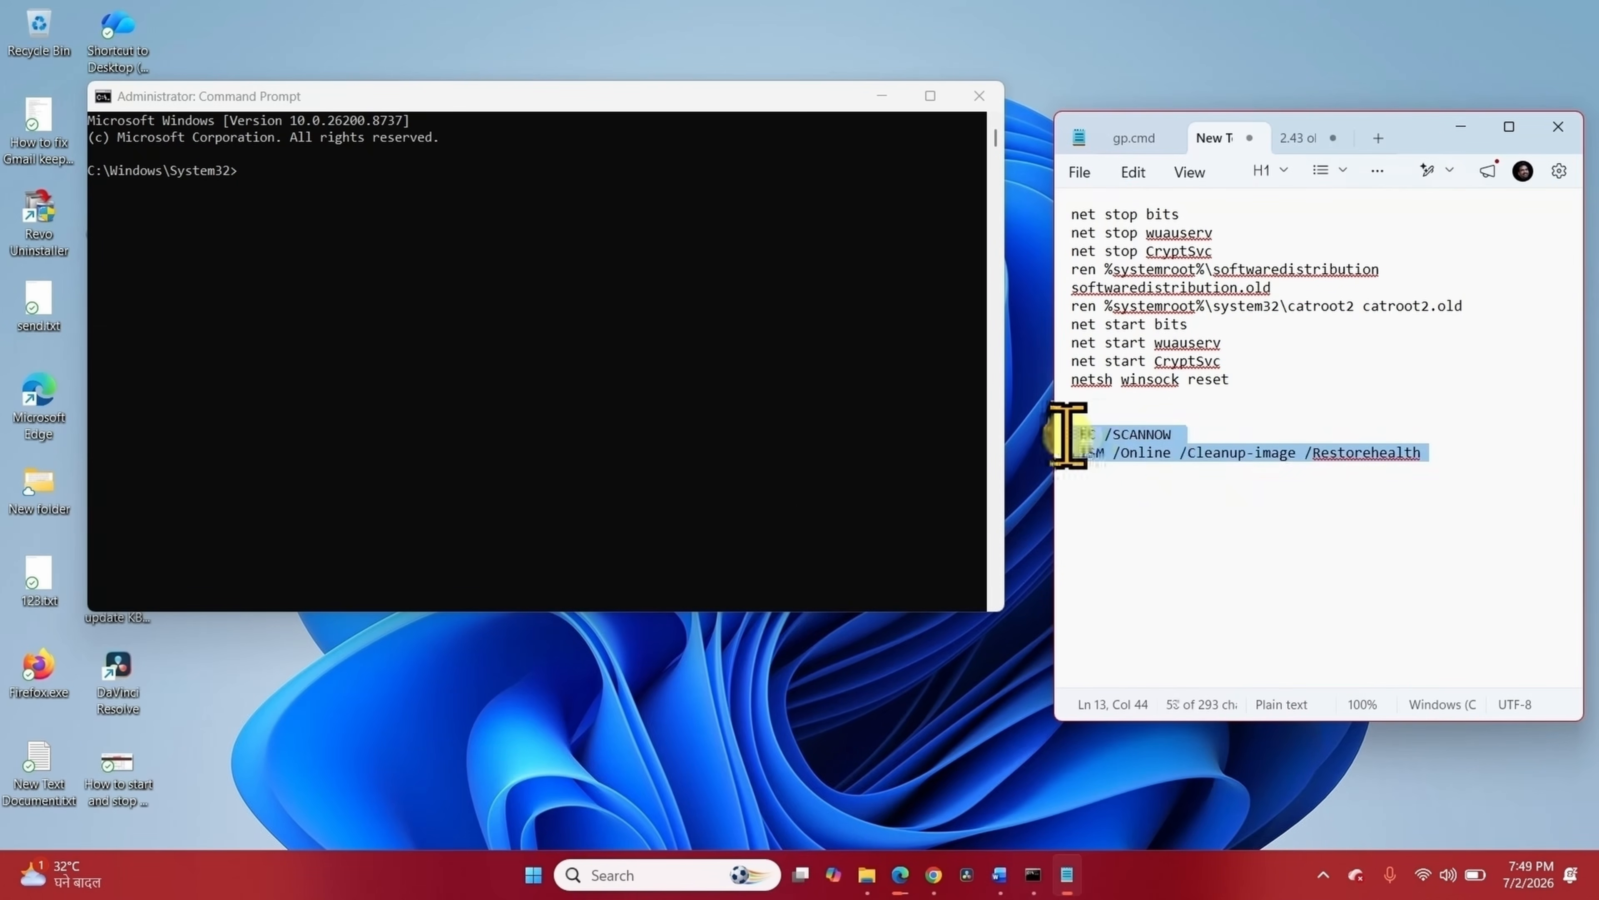
pyautogui.click(1180, 435)
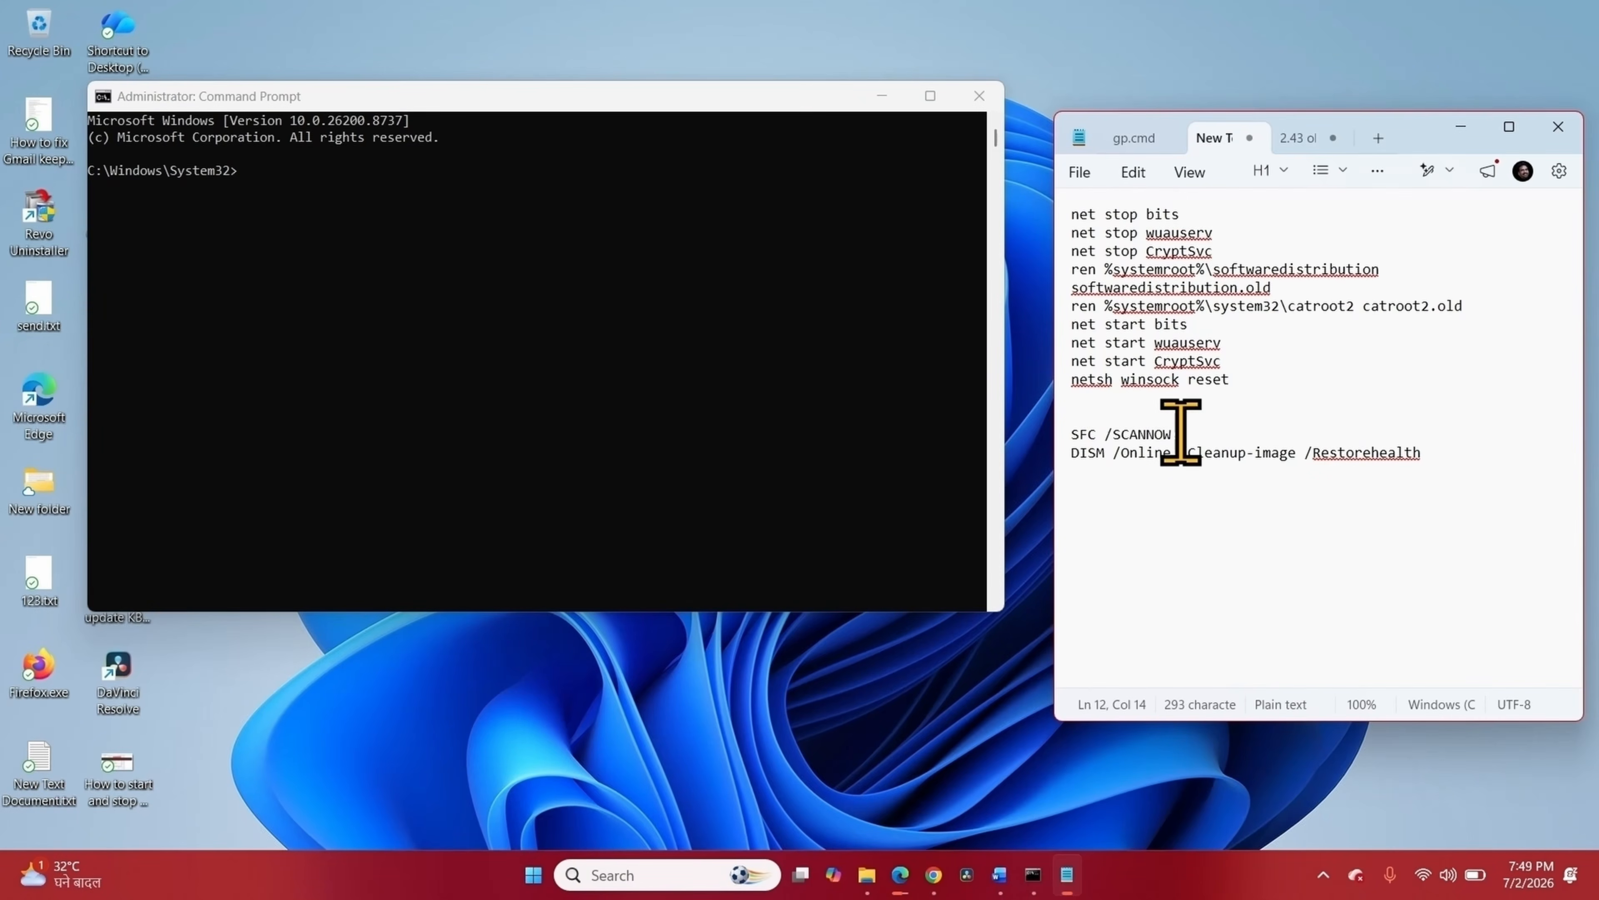
pyautogui.moveTo(1178, 433); pyautogui.dragTo(1068, 433)
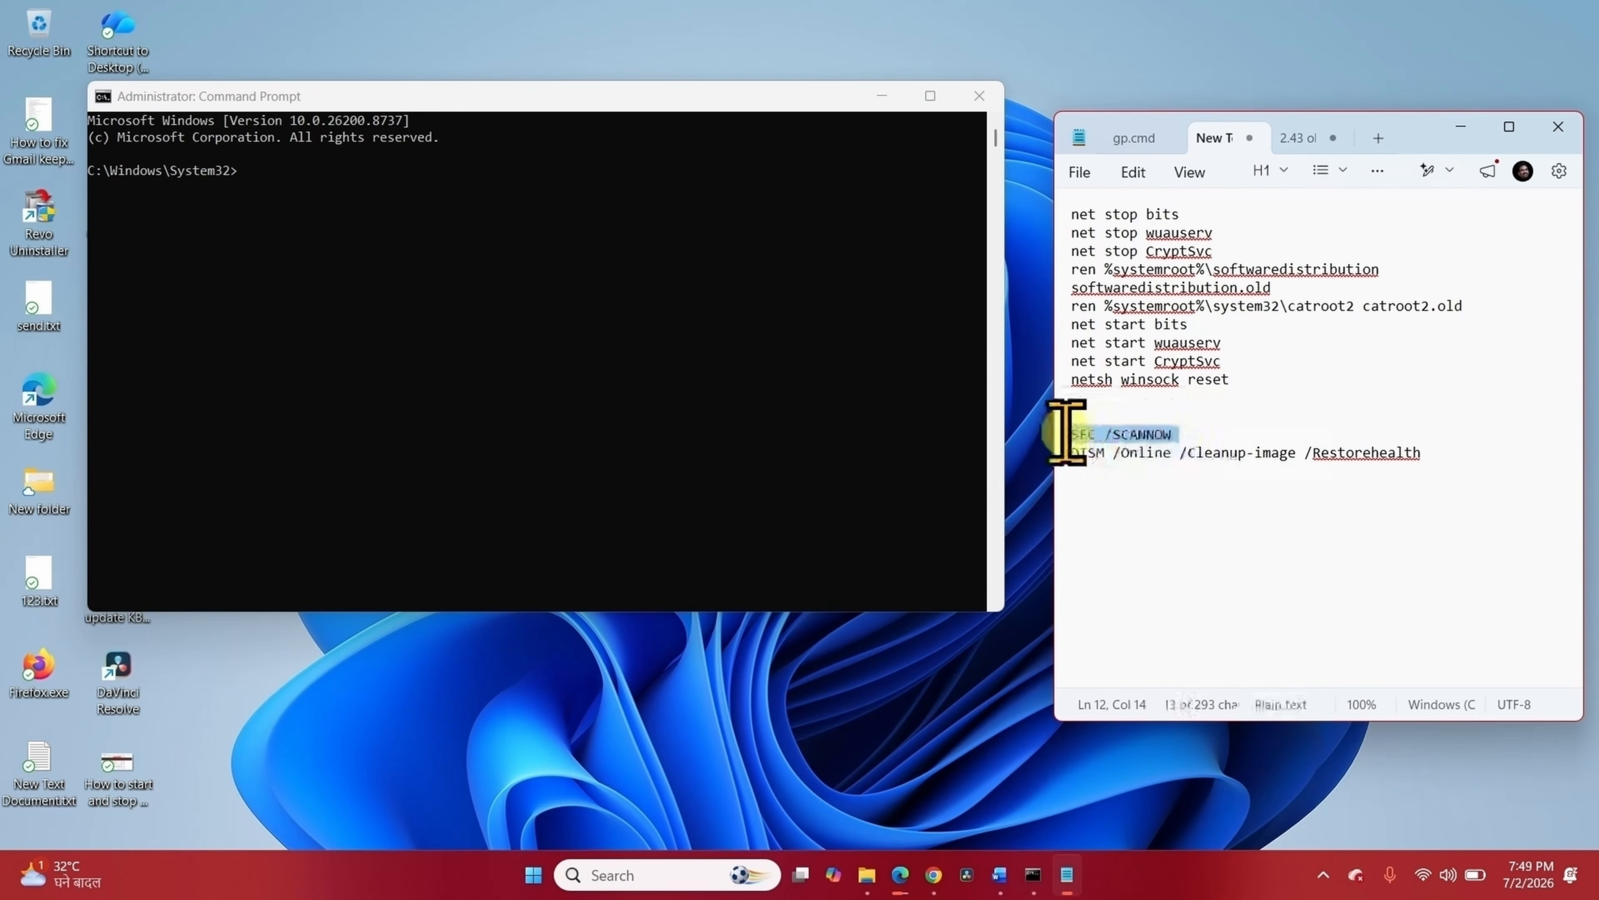
pyautogui.rightClick(1128, 437)
pyautogui.click(1253, 421)
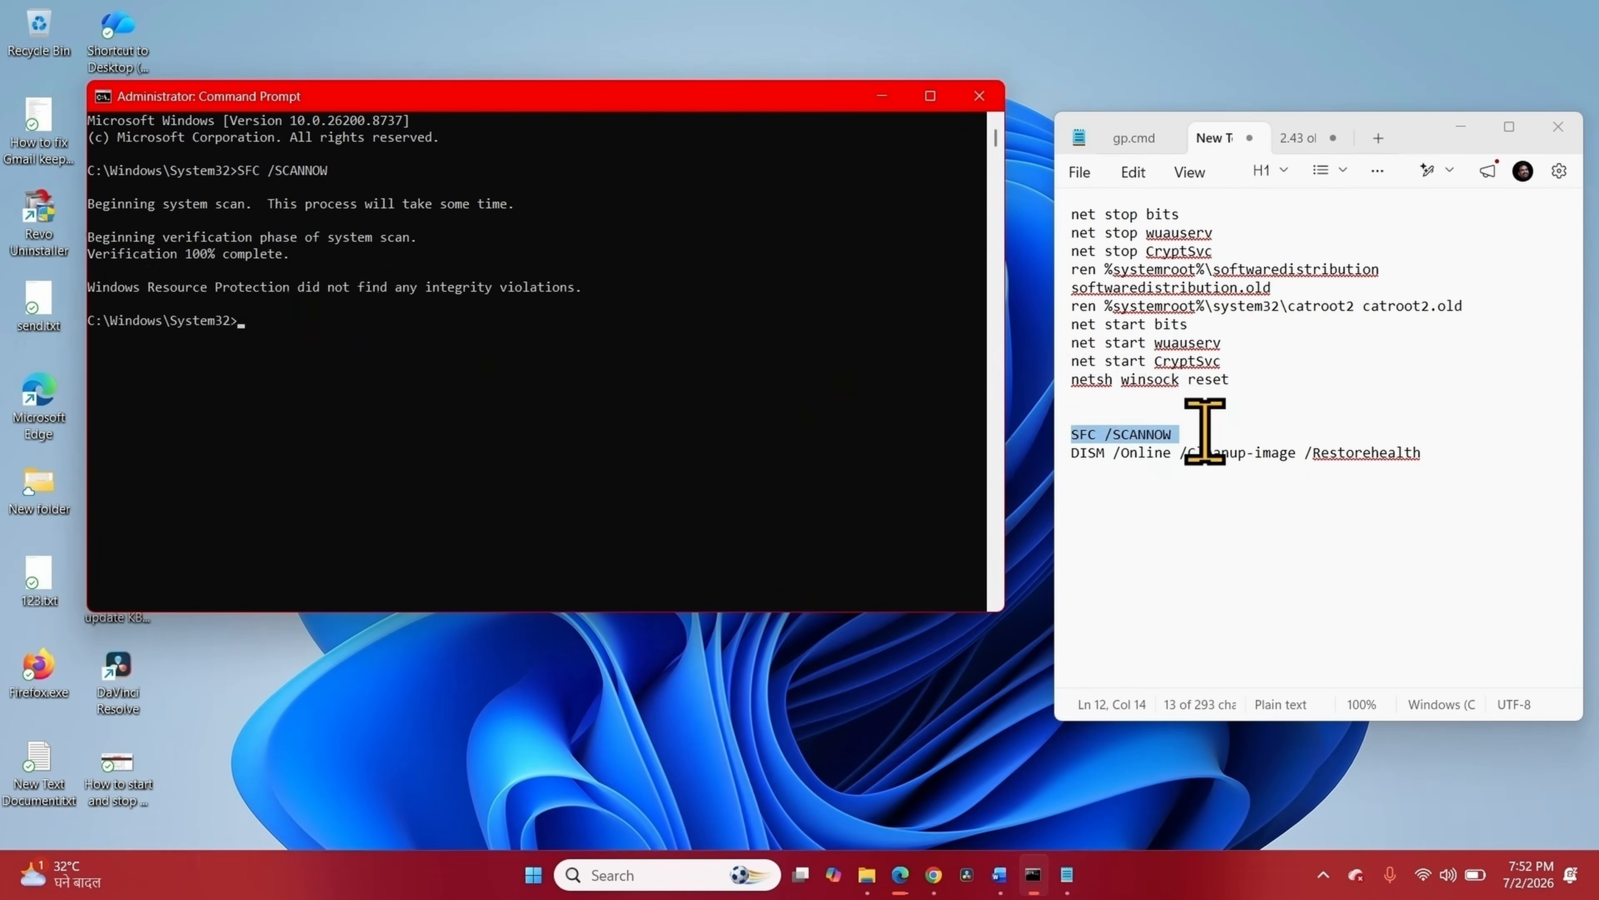
# - Copy DISM /Online /Cleanup-image /Restorehealth from the Notepad notes and run it in the administrator Command Prompt
pyautogui.moveTo(1422, 449); pyautogui.dragTo(1066, 452)
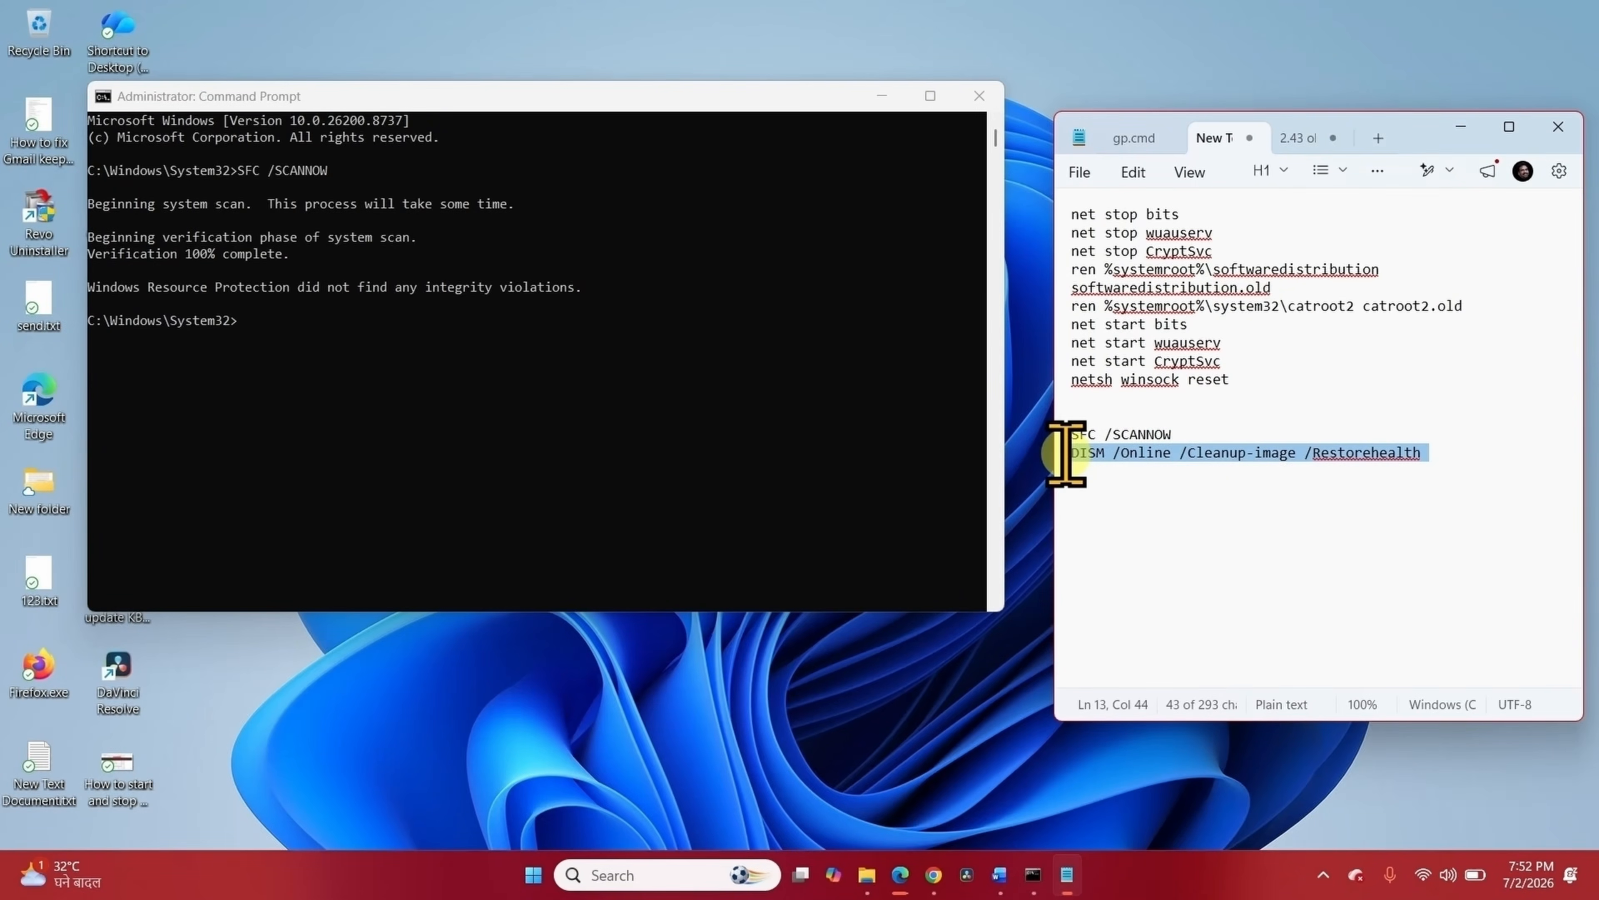
pyautogui.rightClick(1150, 465)
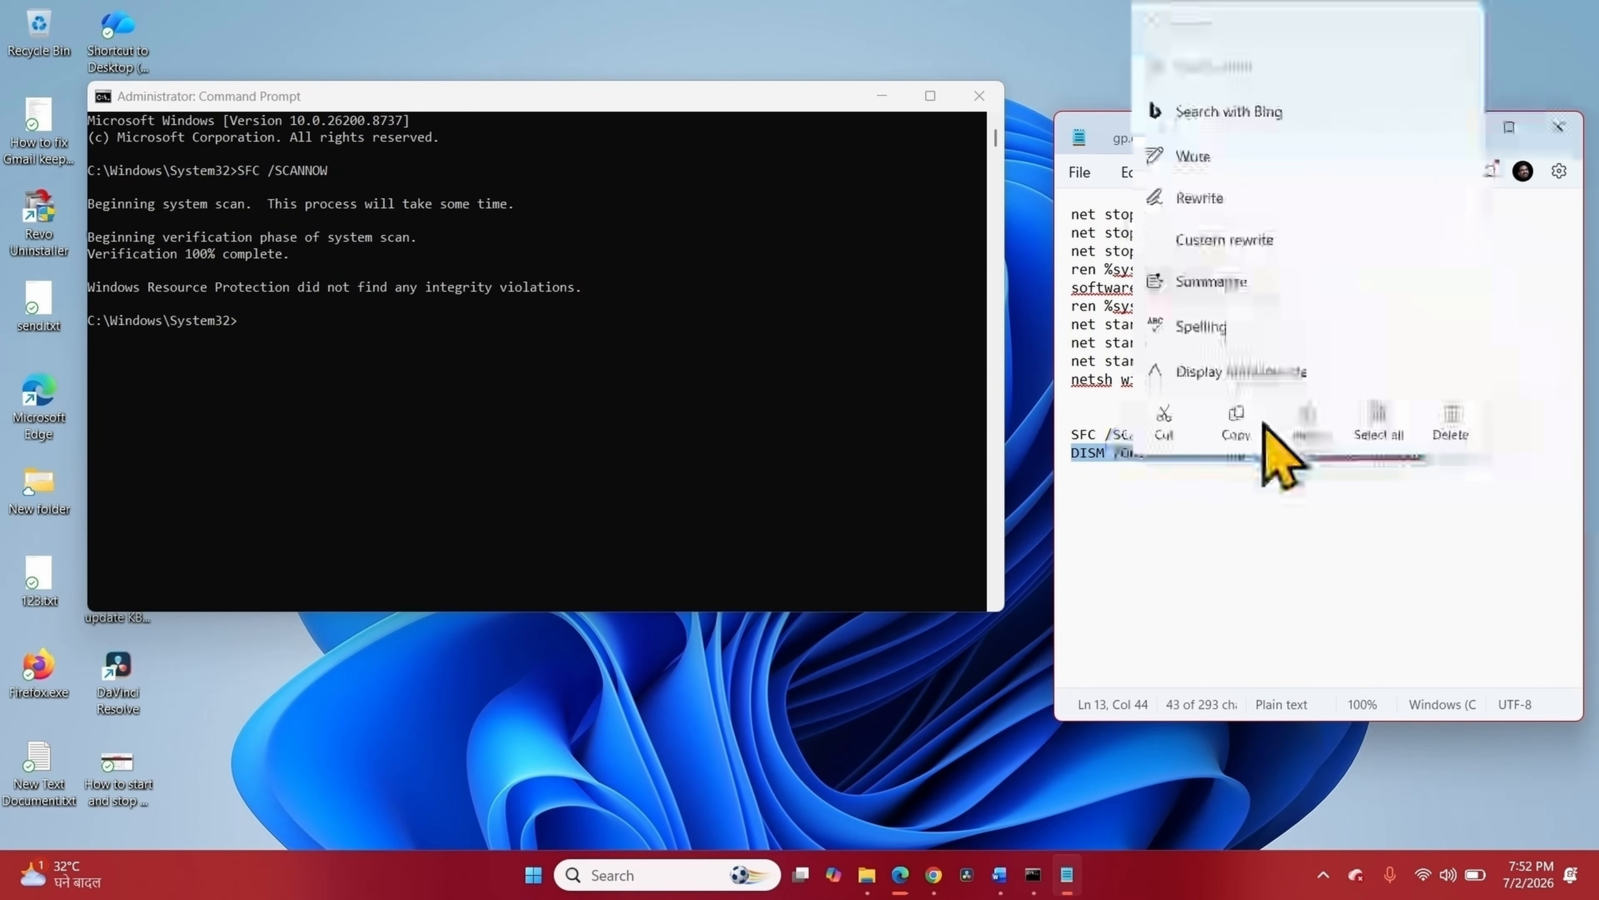
pyautogui.click(1238, 420)
pyautogui.click(294, 318)
pyautogui.rightClick(287, 328)
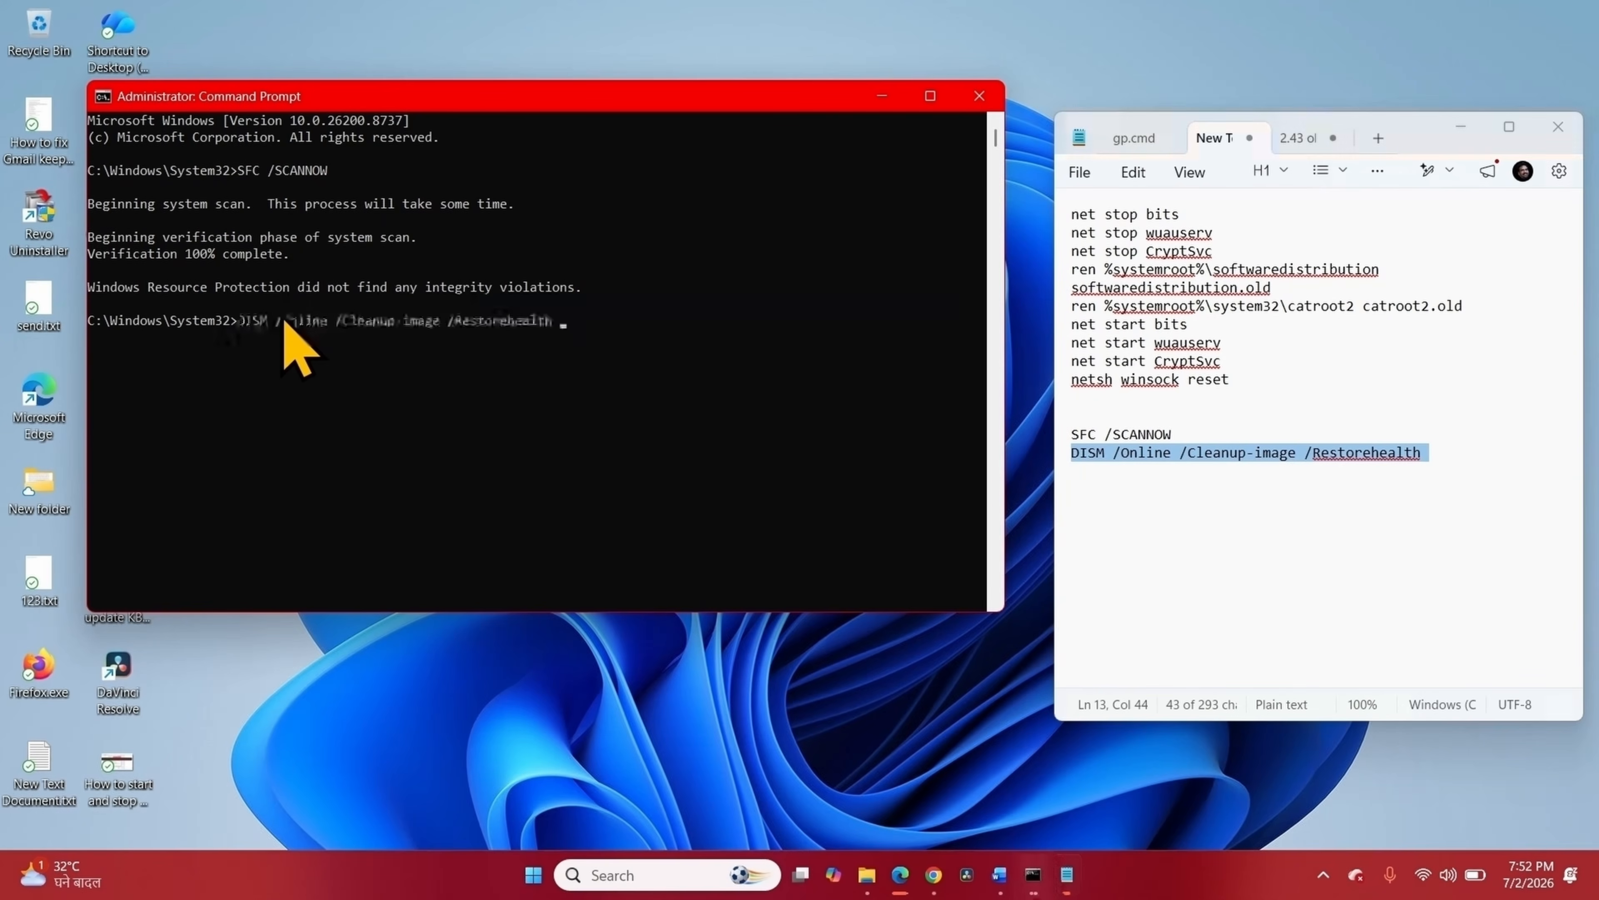
pyautogui.press('Return')
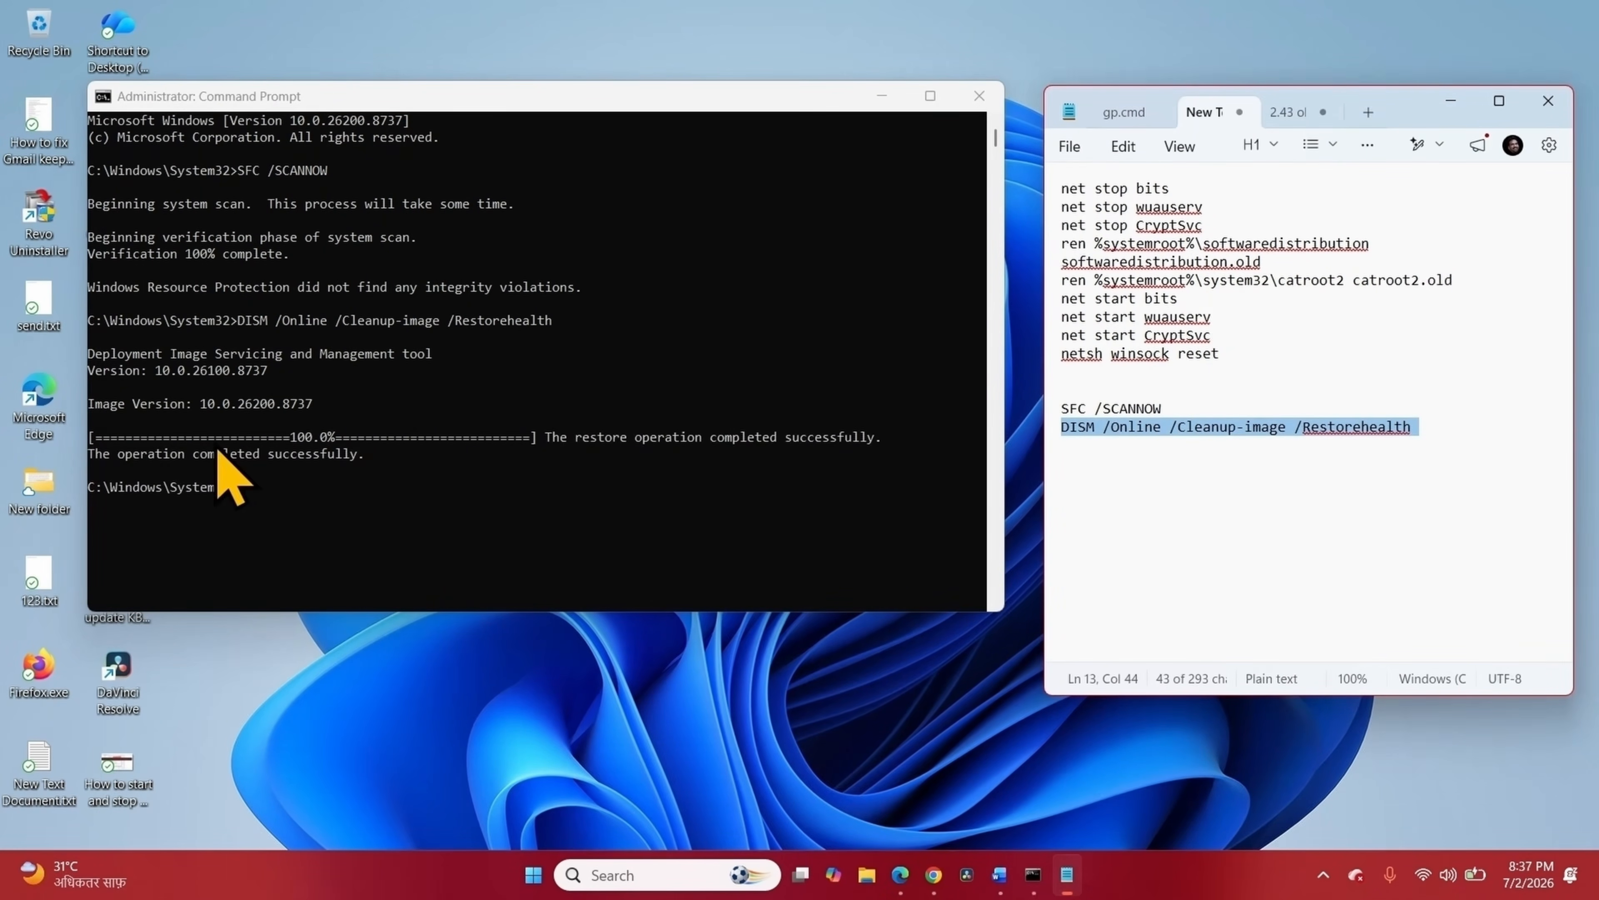
# - Close the Command Prompt and Notepad windows, then bring up the computer's power options
pyautogui.click(980, 96)
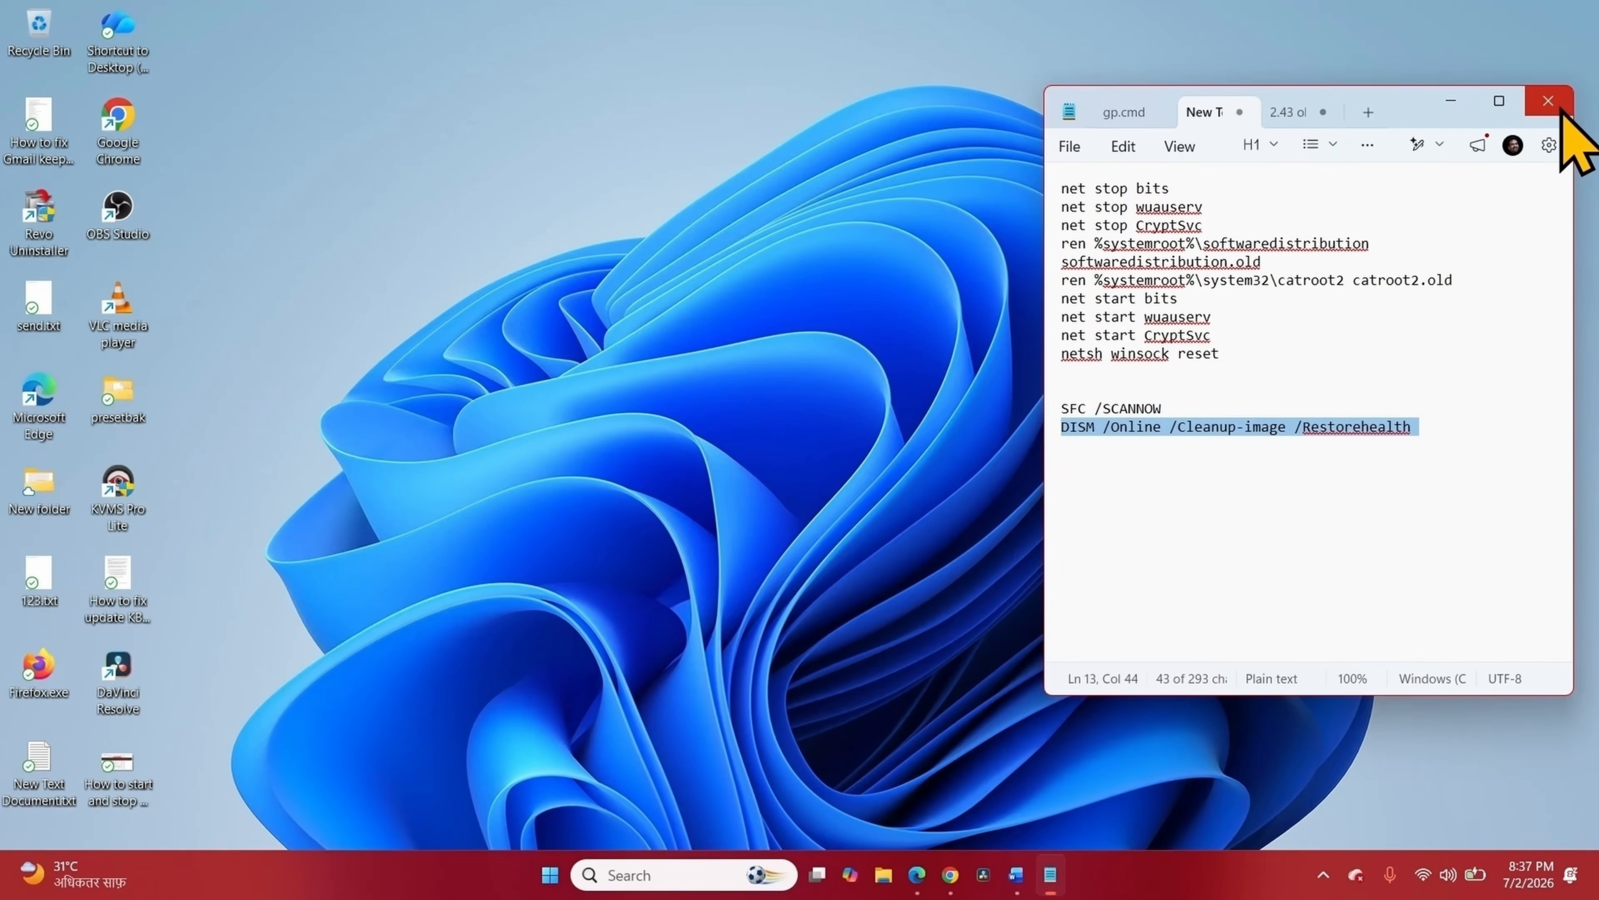
pyautogui.click(1548, 102)
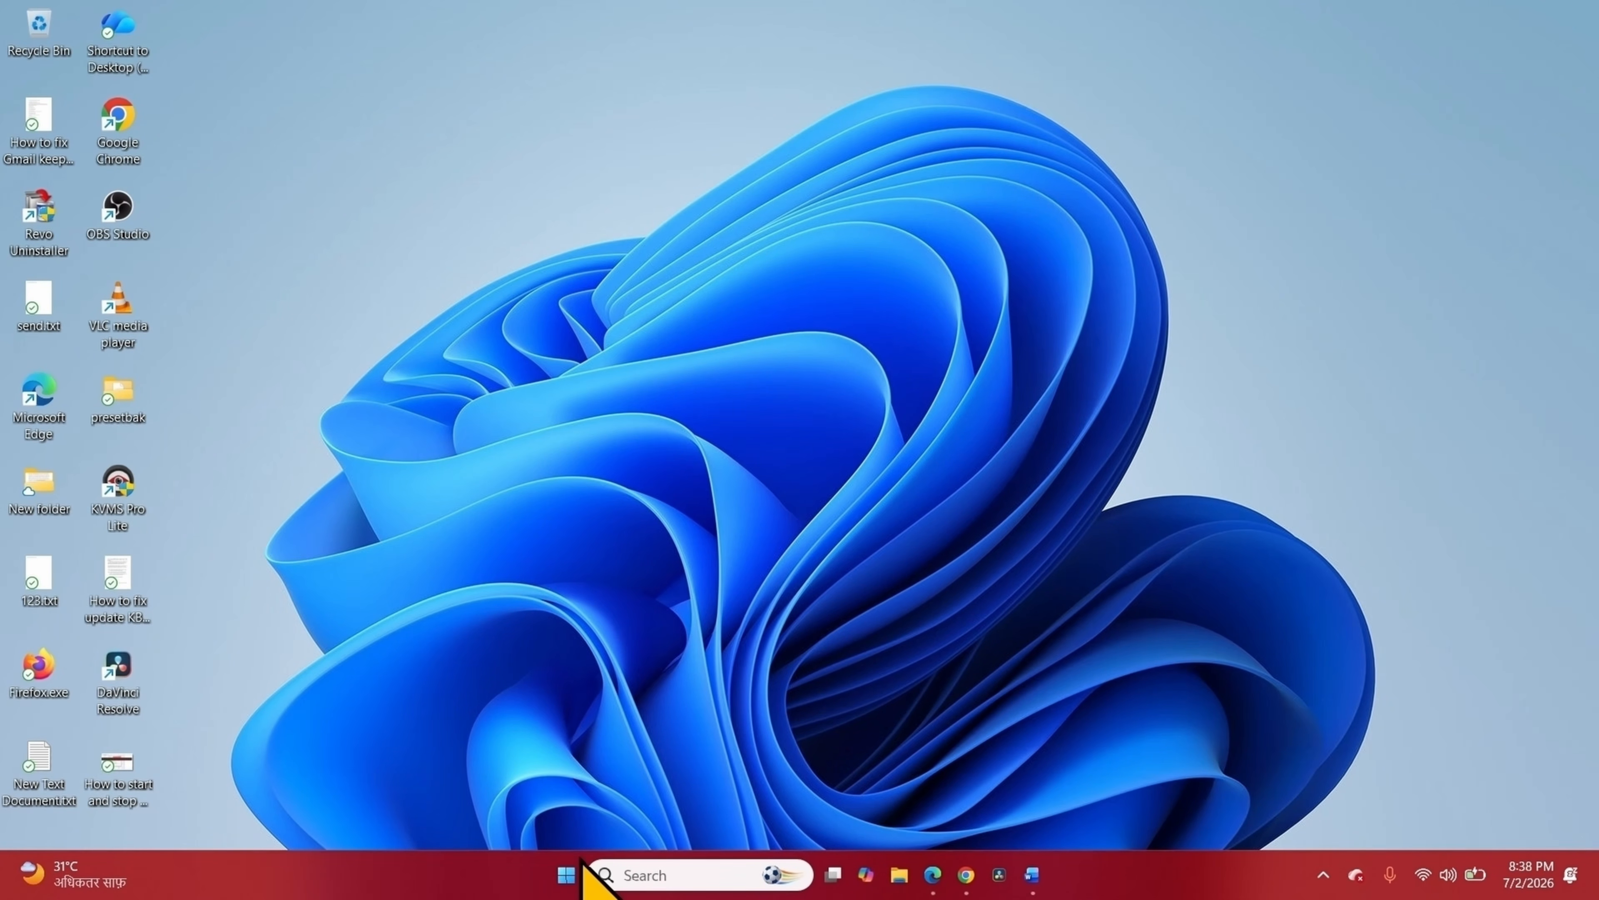
pyautogui.click(567, 882)
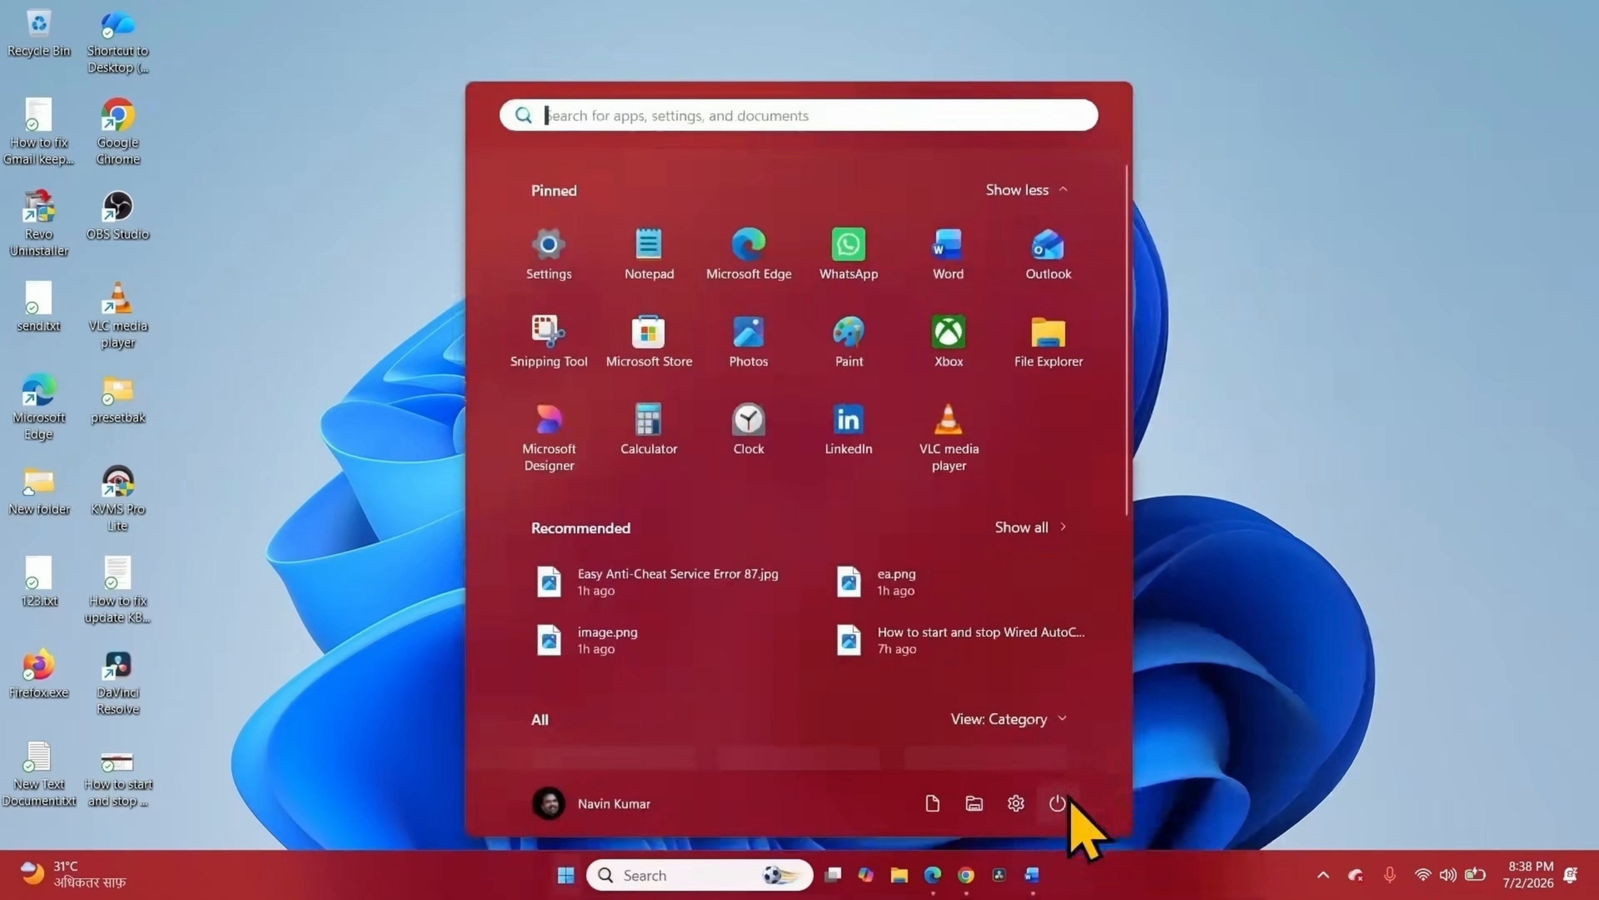
pyautogui.click(1059, 802)
pyautogui.click(1330, 556)
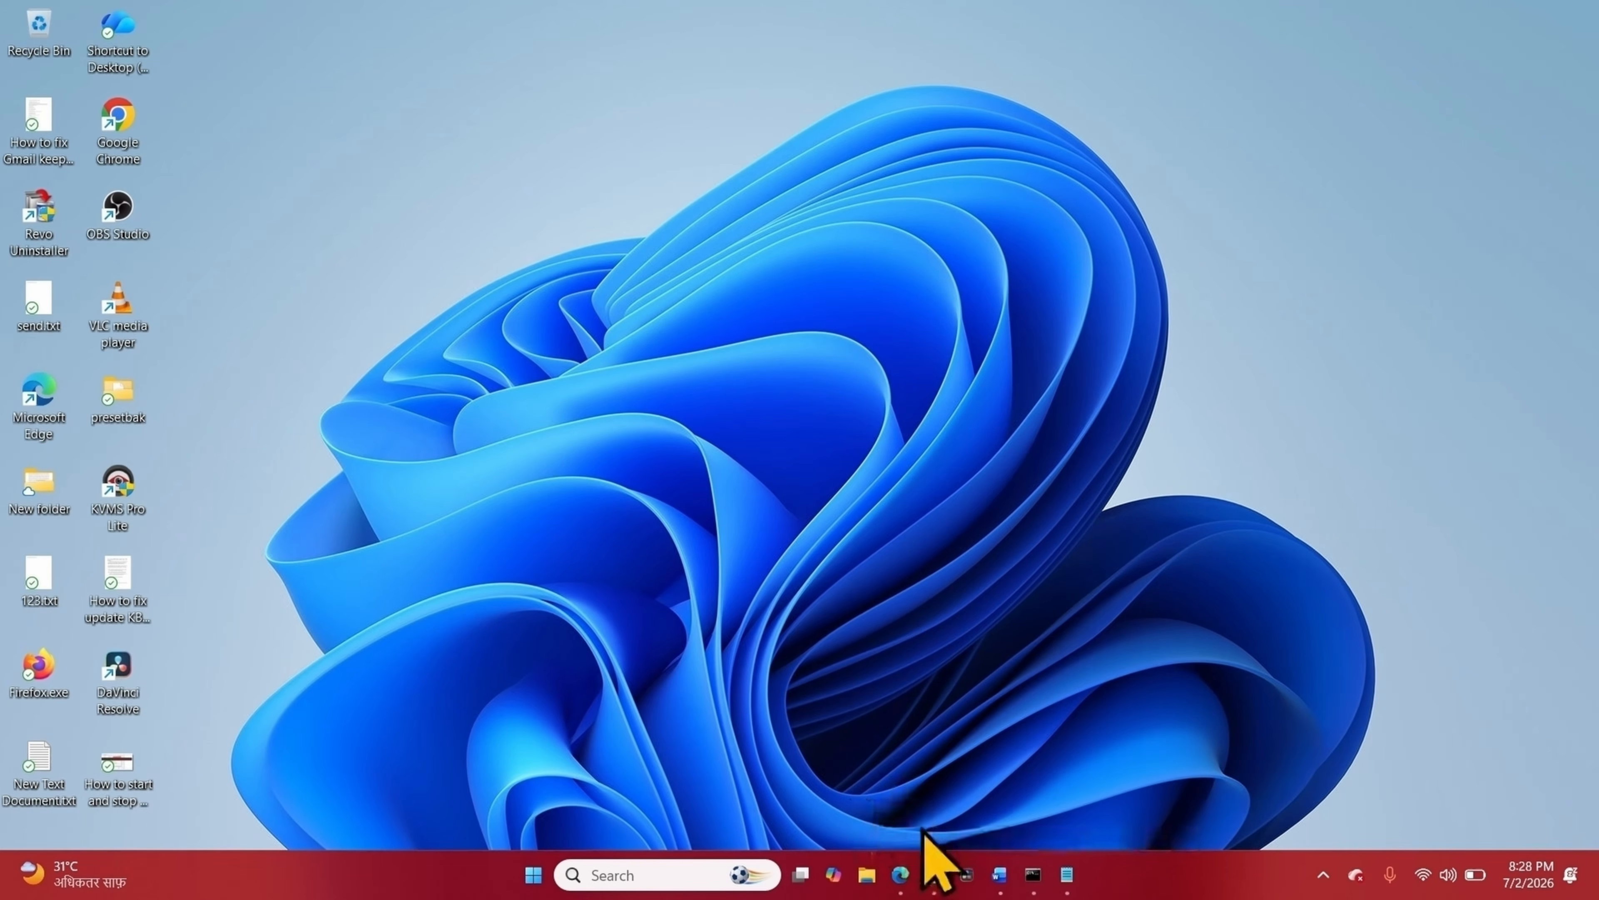
# - Open a new maximized Chrome window and search Google for "windows 11 download"
pyautogui.rightClick(934, 877)
pyautogui.click(891, 763)
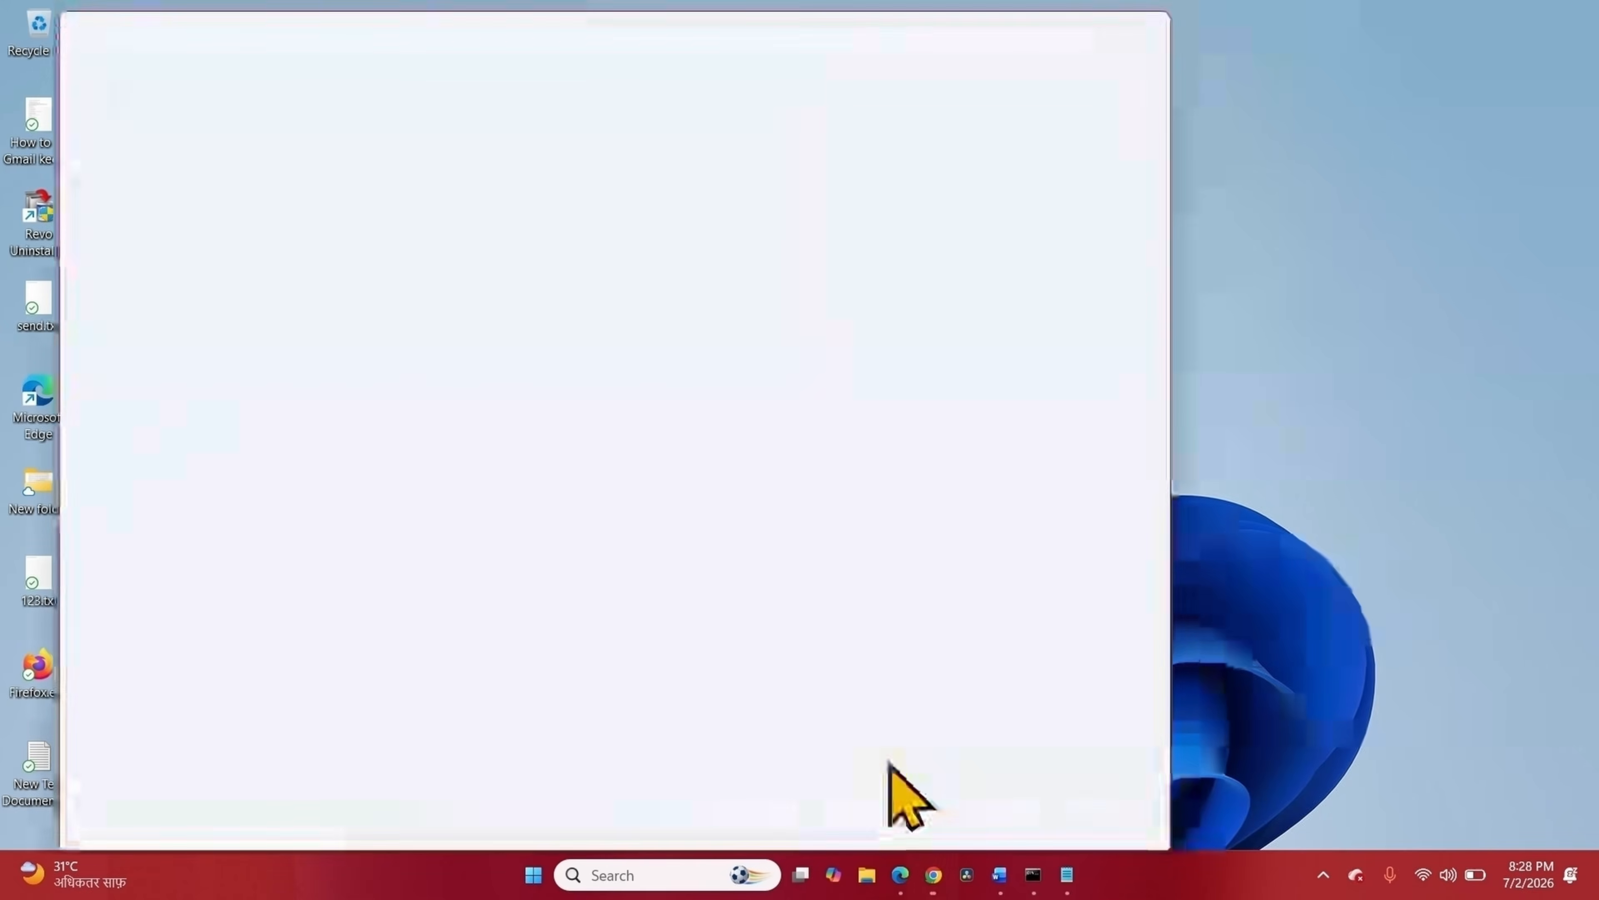
pyautogui.click(1100, 32)
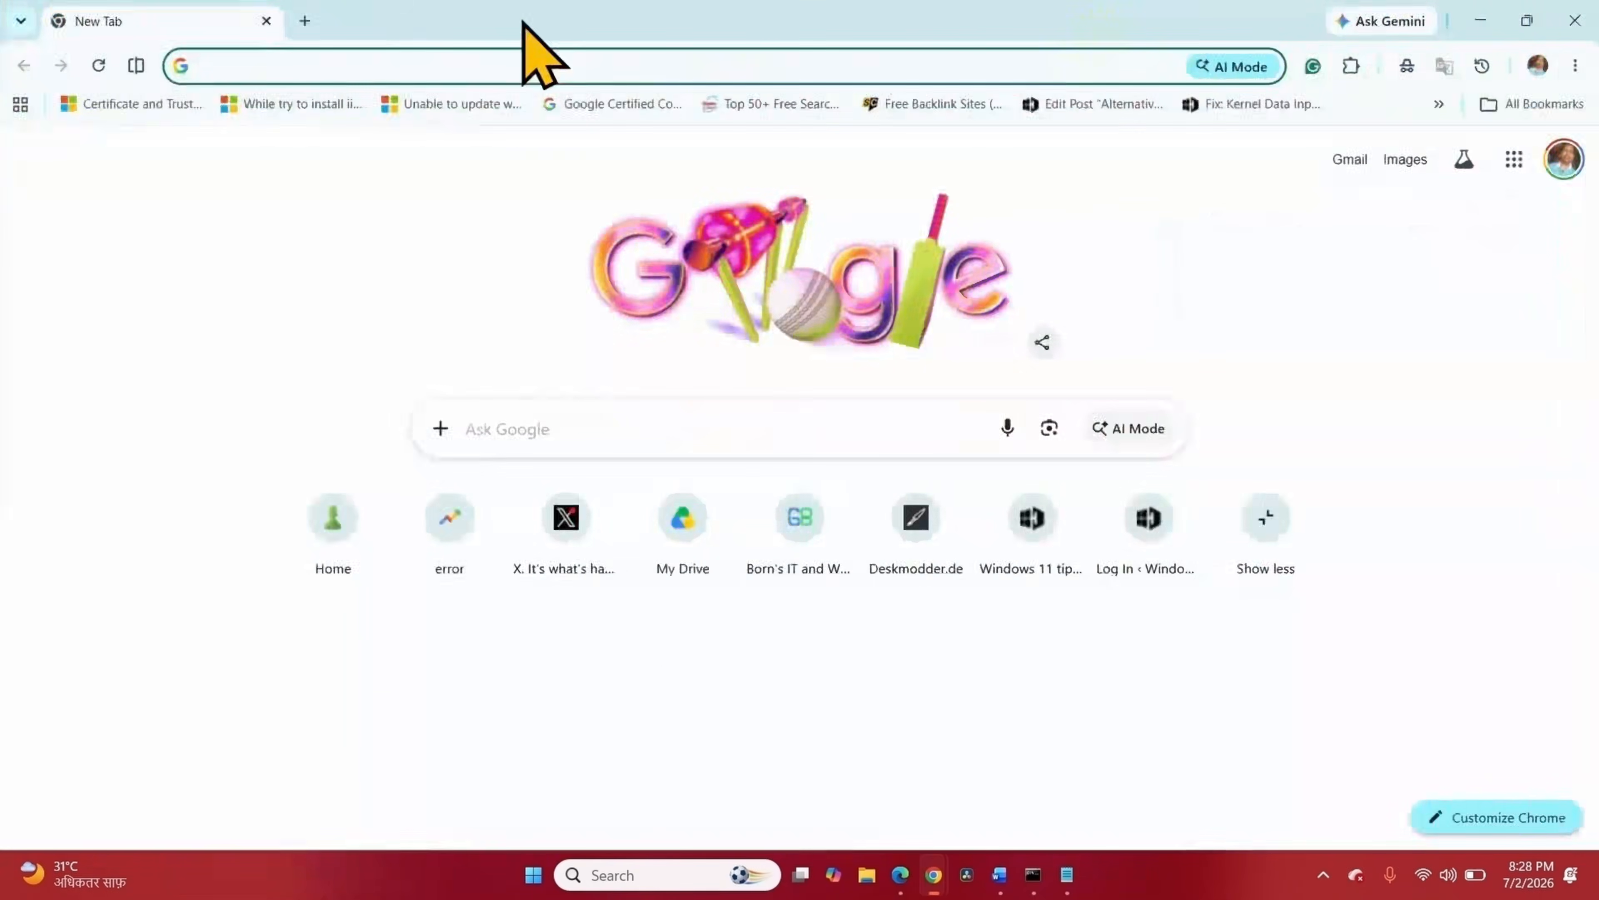
pyautogui.click(496, 66)
pyautogui.write('windows ')
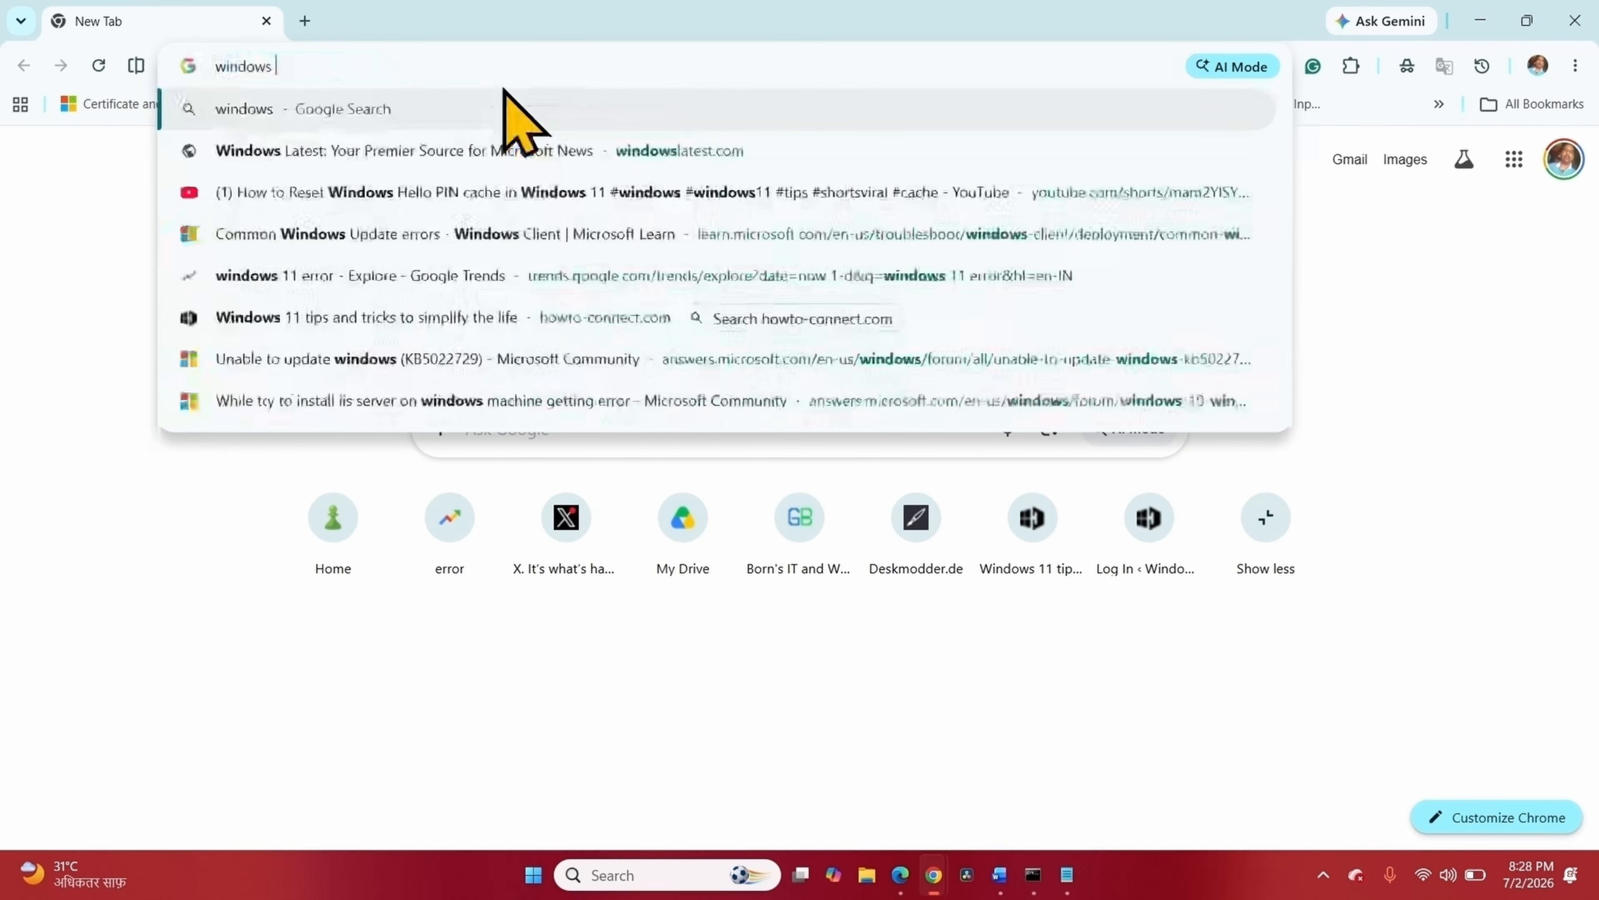
pyautogui.write('11 download')
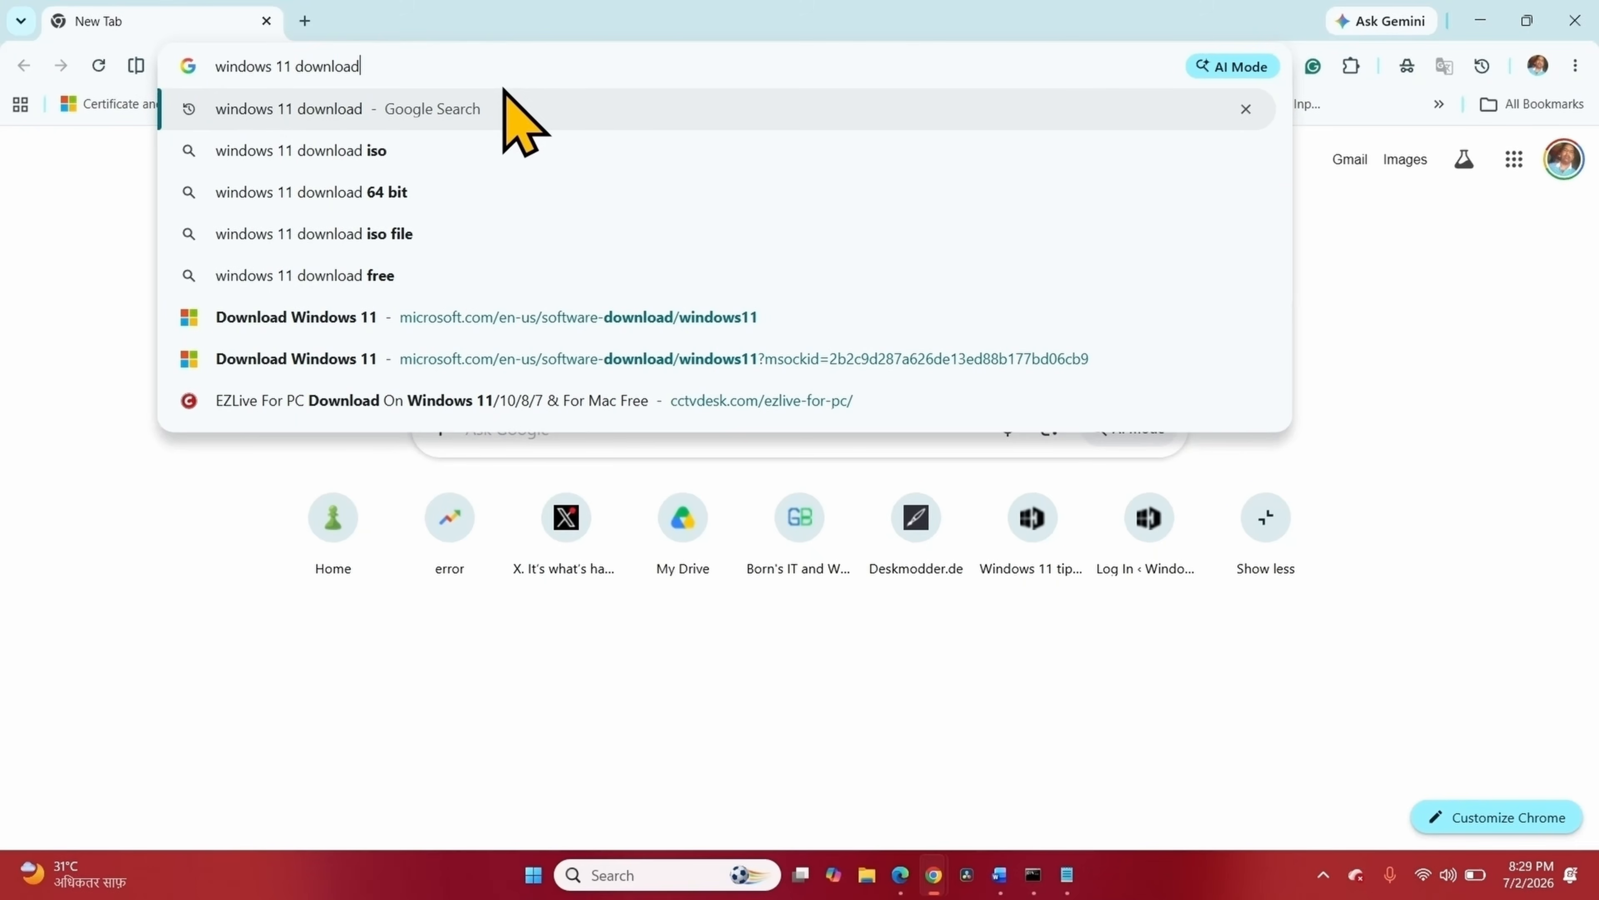
pyautogui.press('Return')
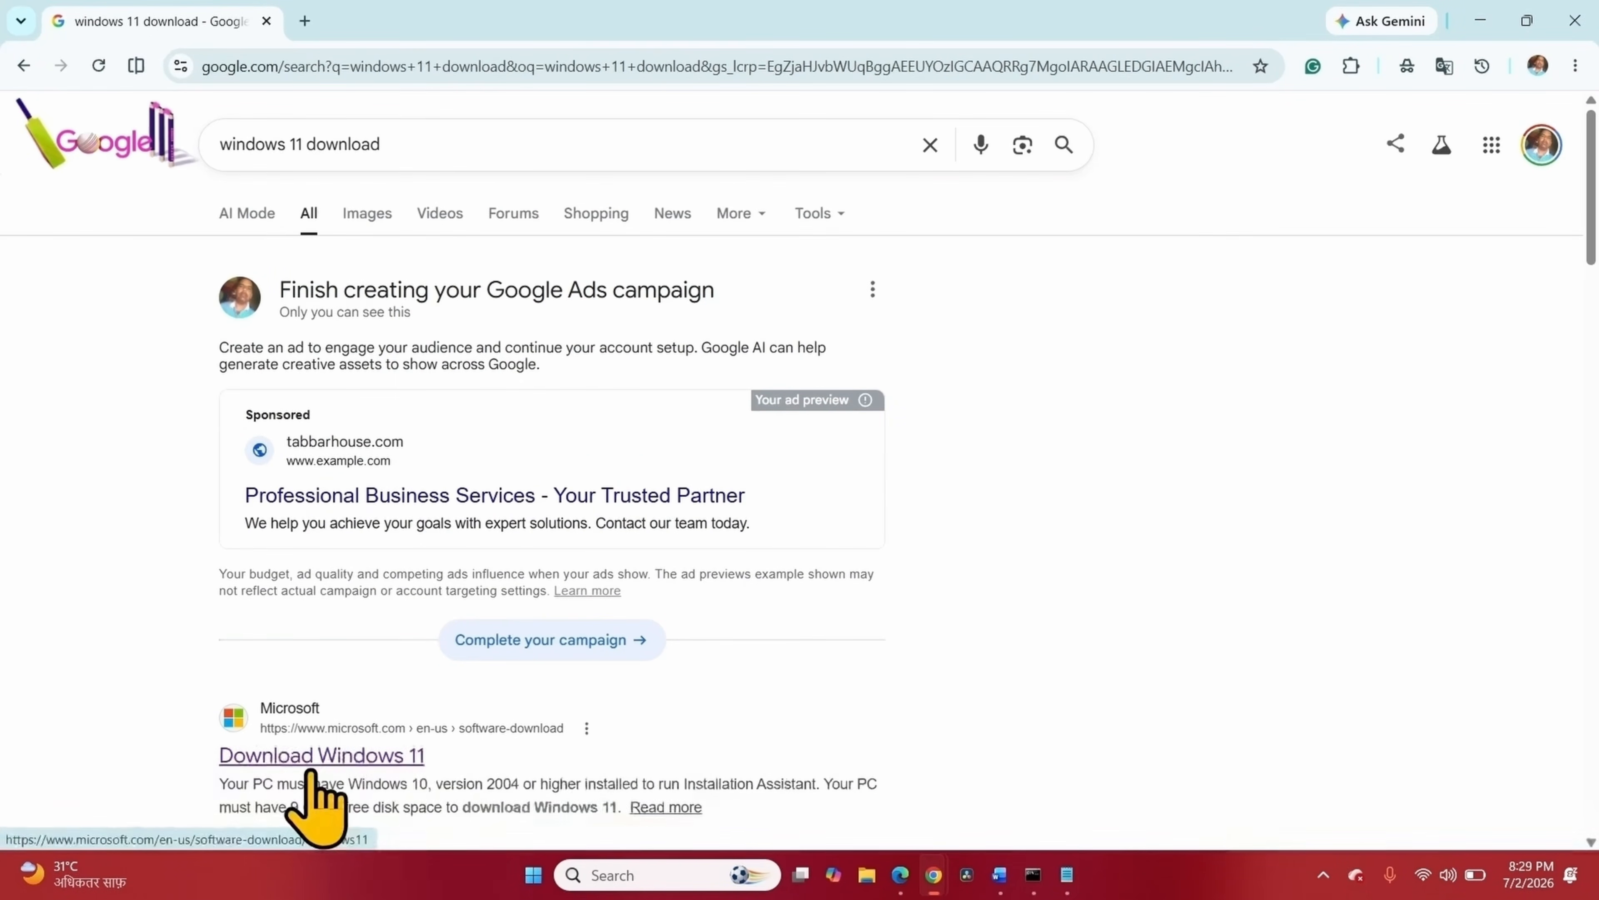
# - Open Microsoft's Download Windows 11 page and confirm the disk image choice Windows 11 (multi-edition ISO for x64 devices)
pyautogui.click(309, 765)
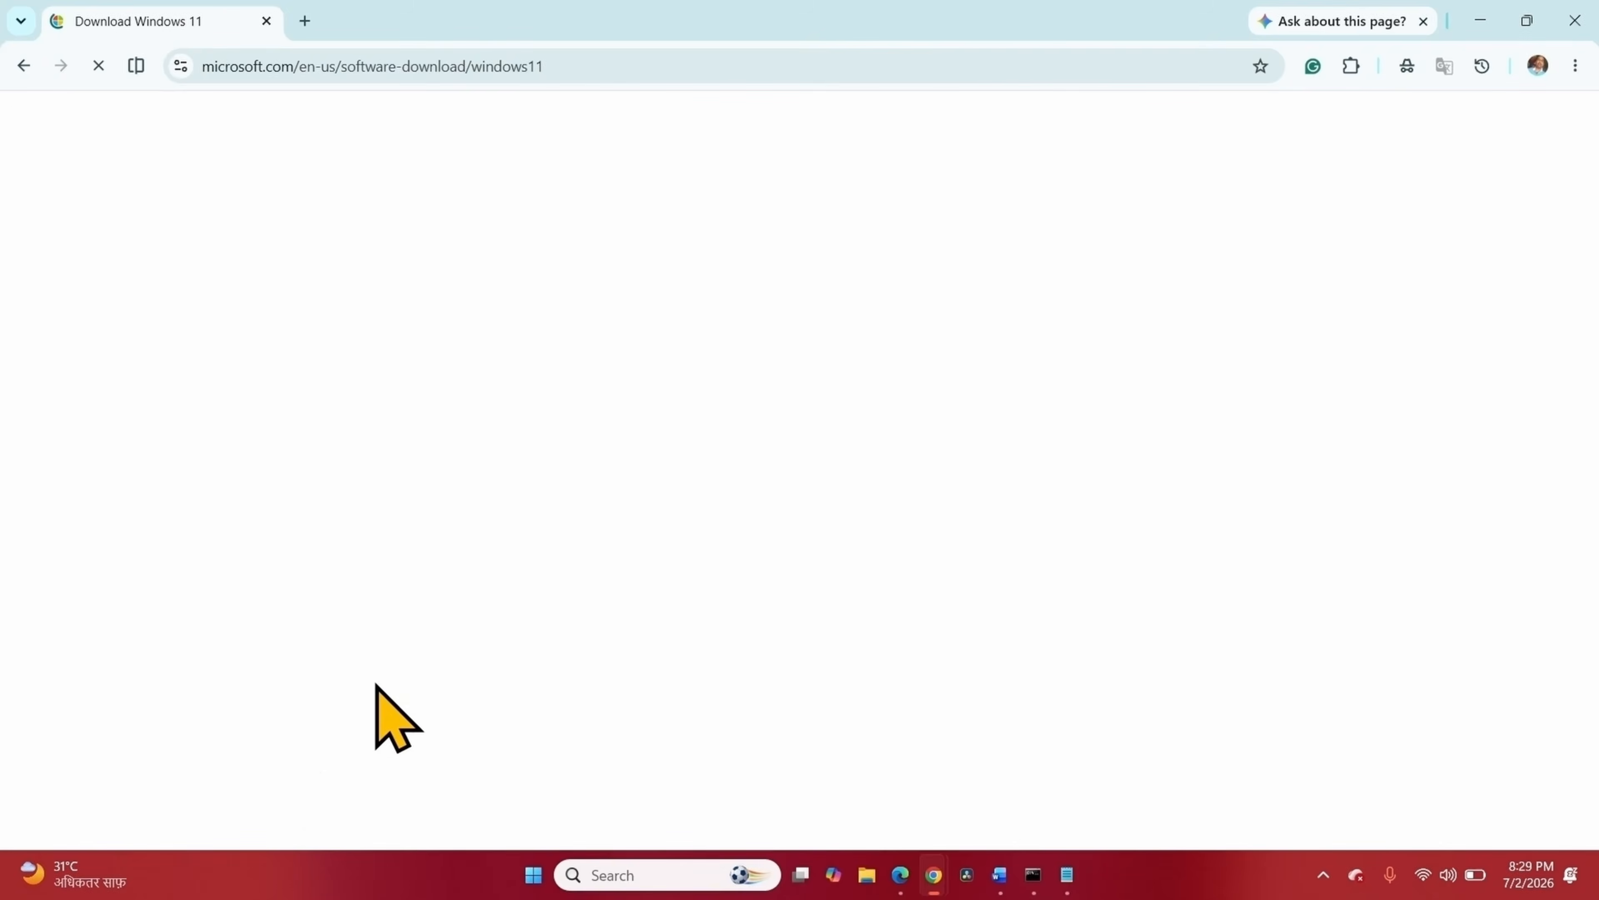
pyautogui.scroll(-10, 597, 582)
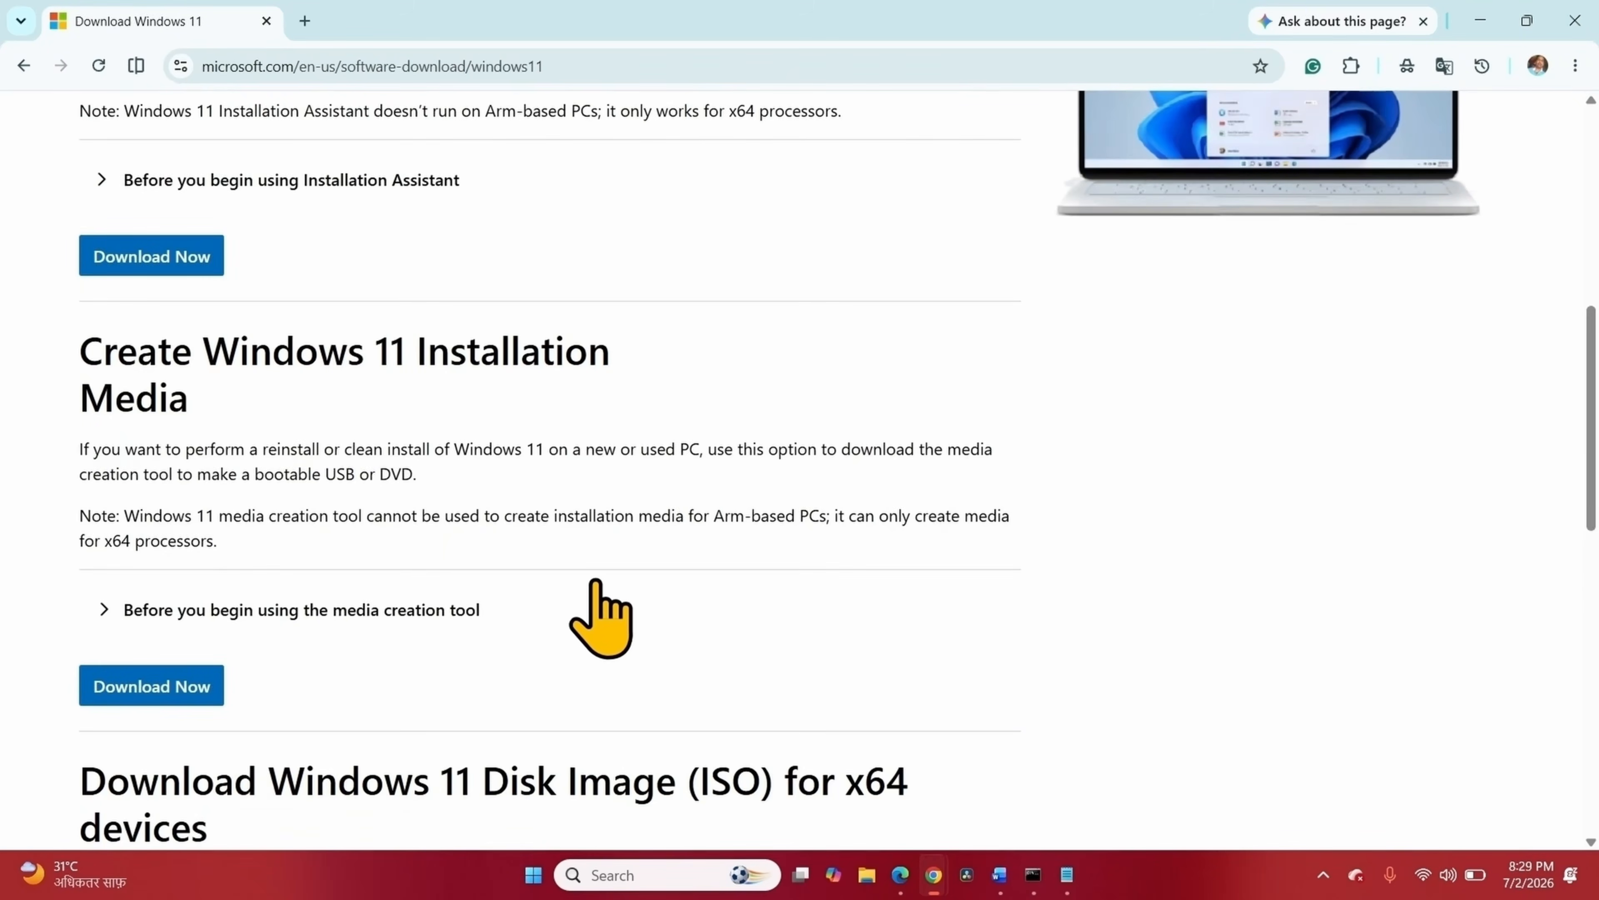
pyautogui.scroll(-10, 595, 583)
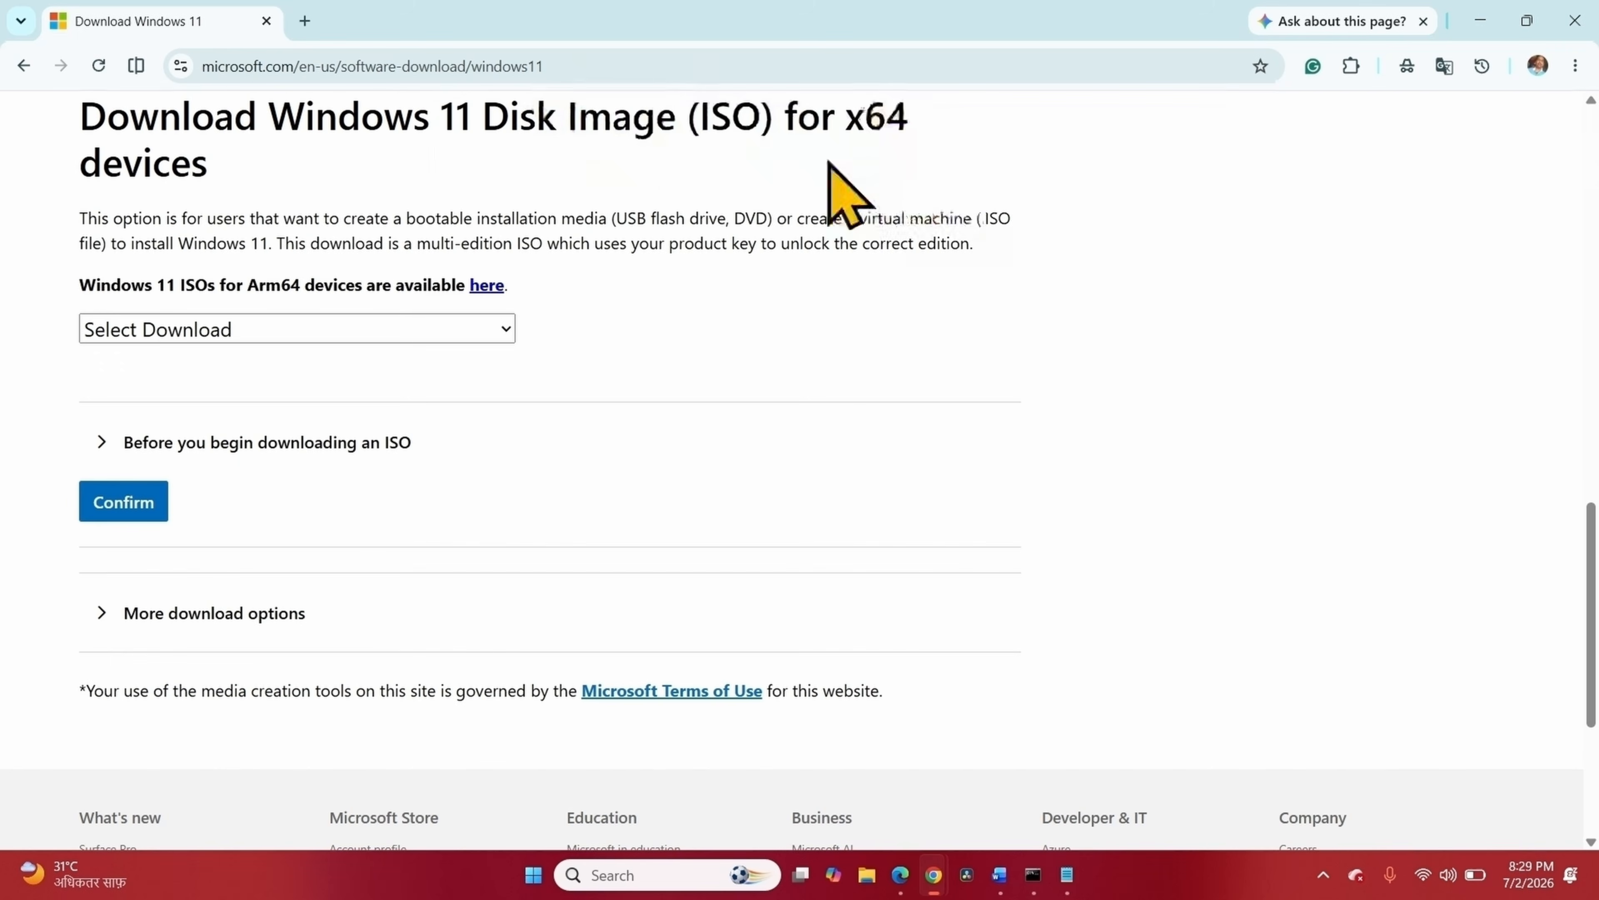
pyautogui.click(162, 331)
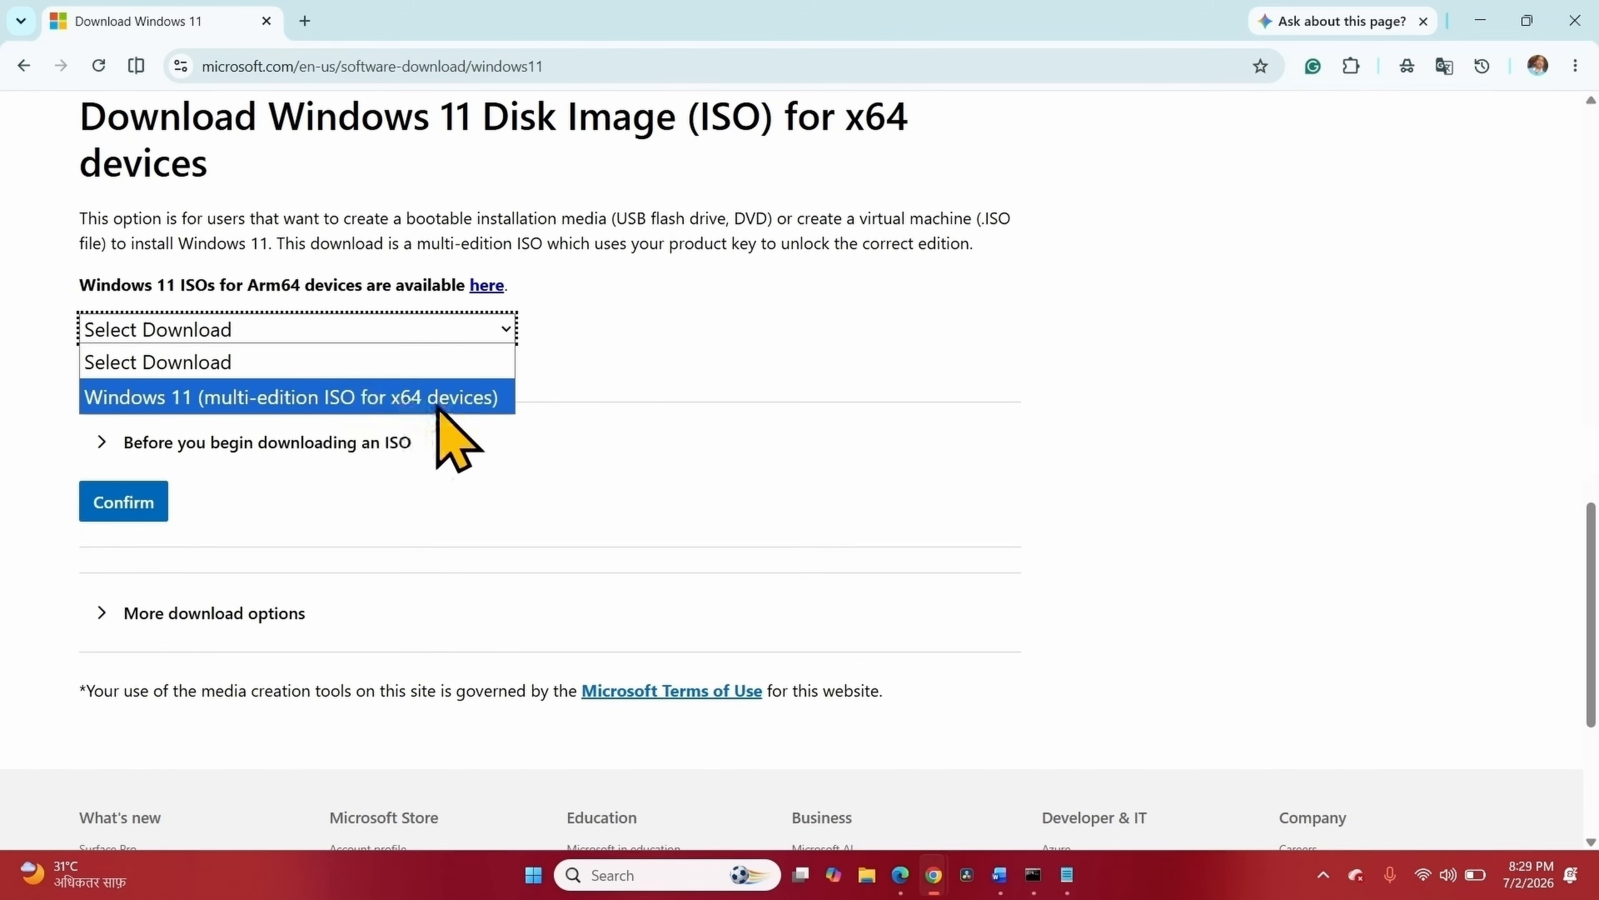
pyautogui.click(439, 403)
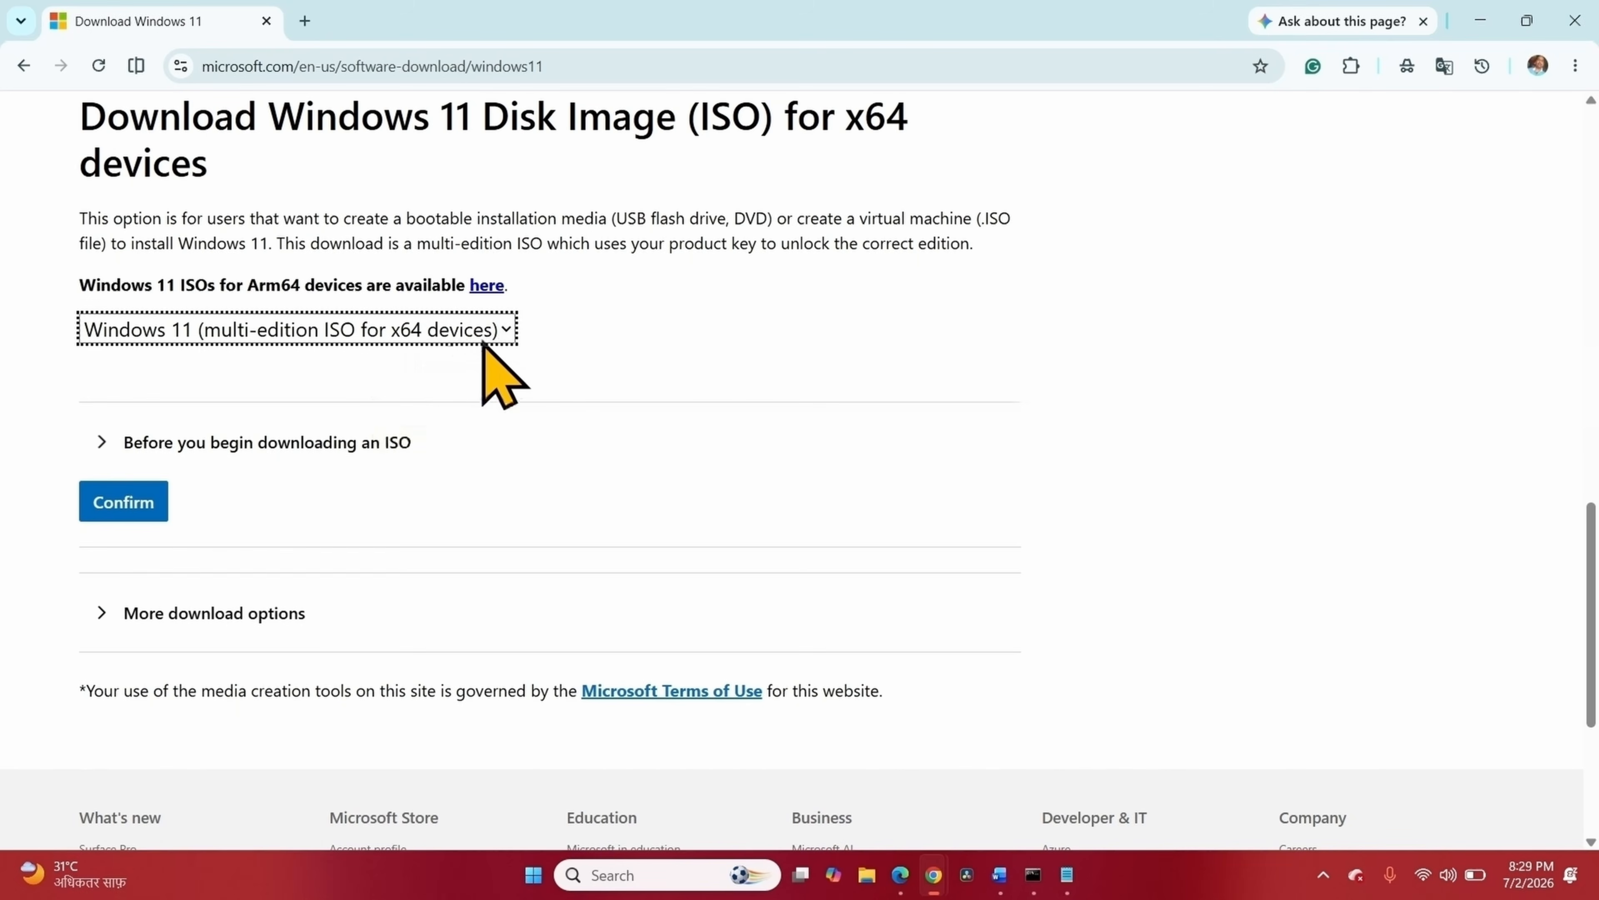
pyautogui.click(117, 504)
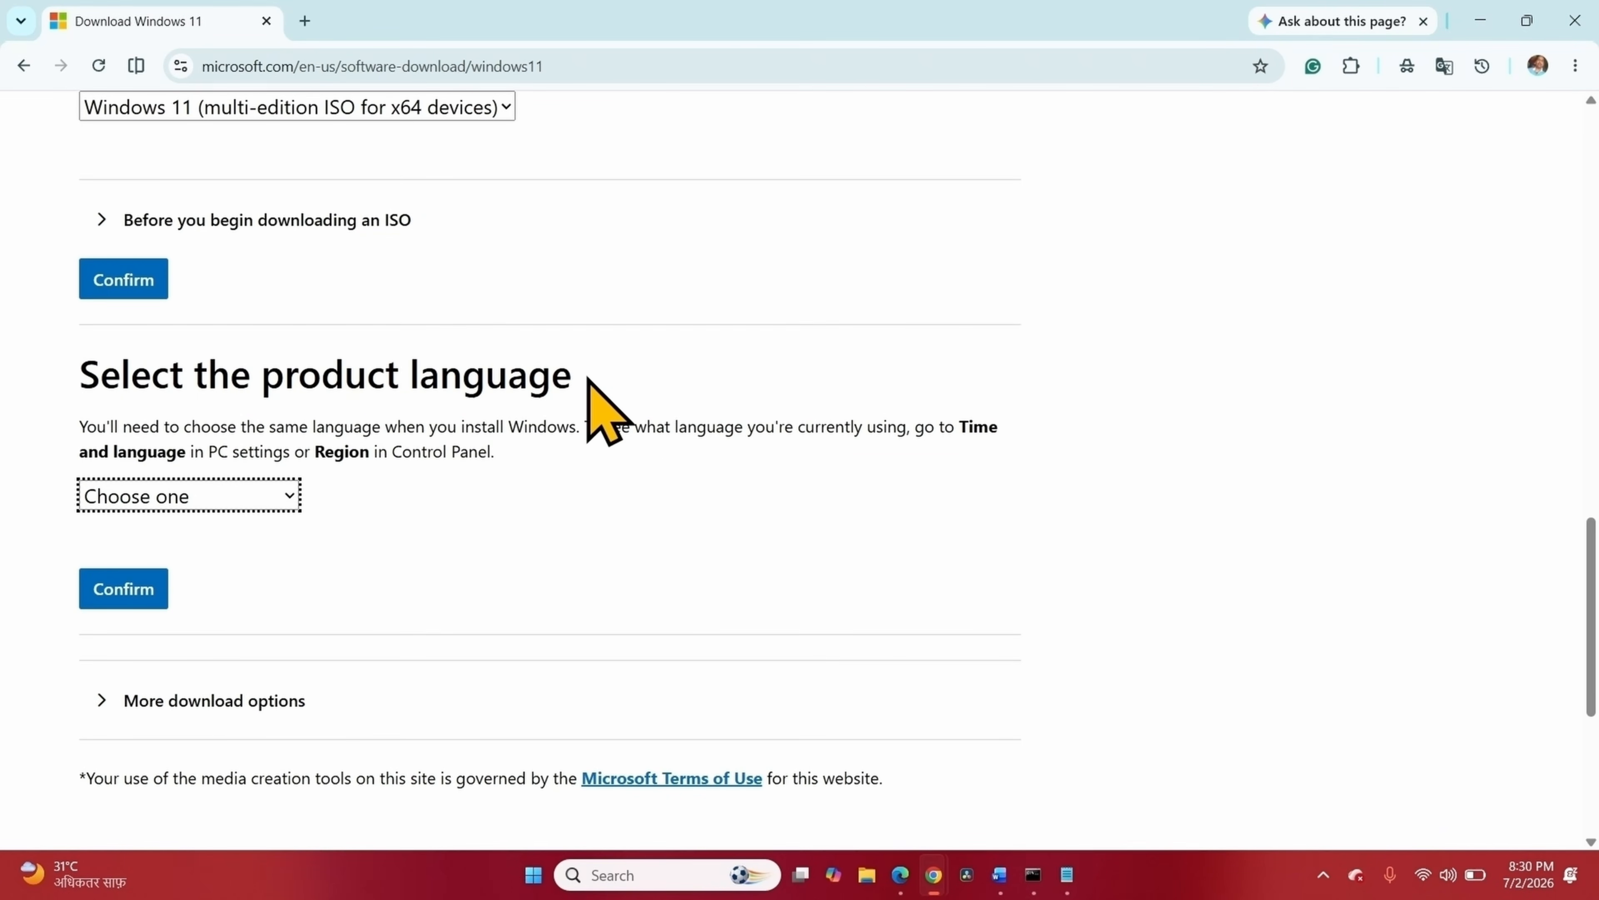
# - Check the Windows display language under Language & region in the Settings app, and close Settings
pyautogui.click(528, 884)
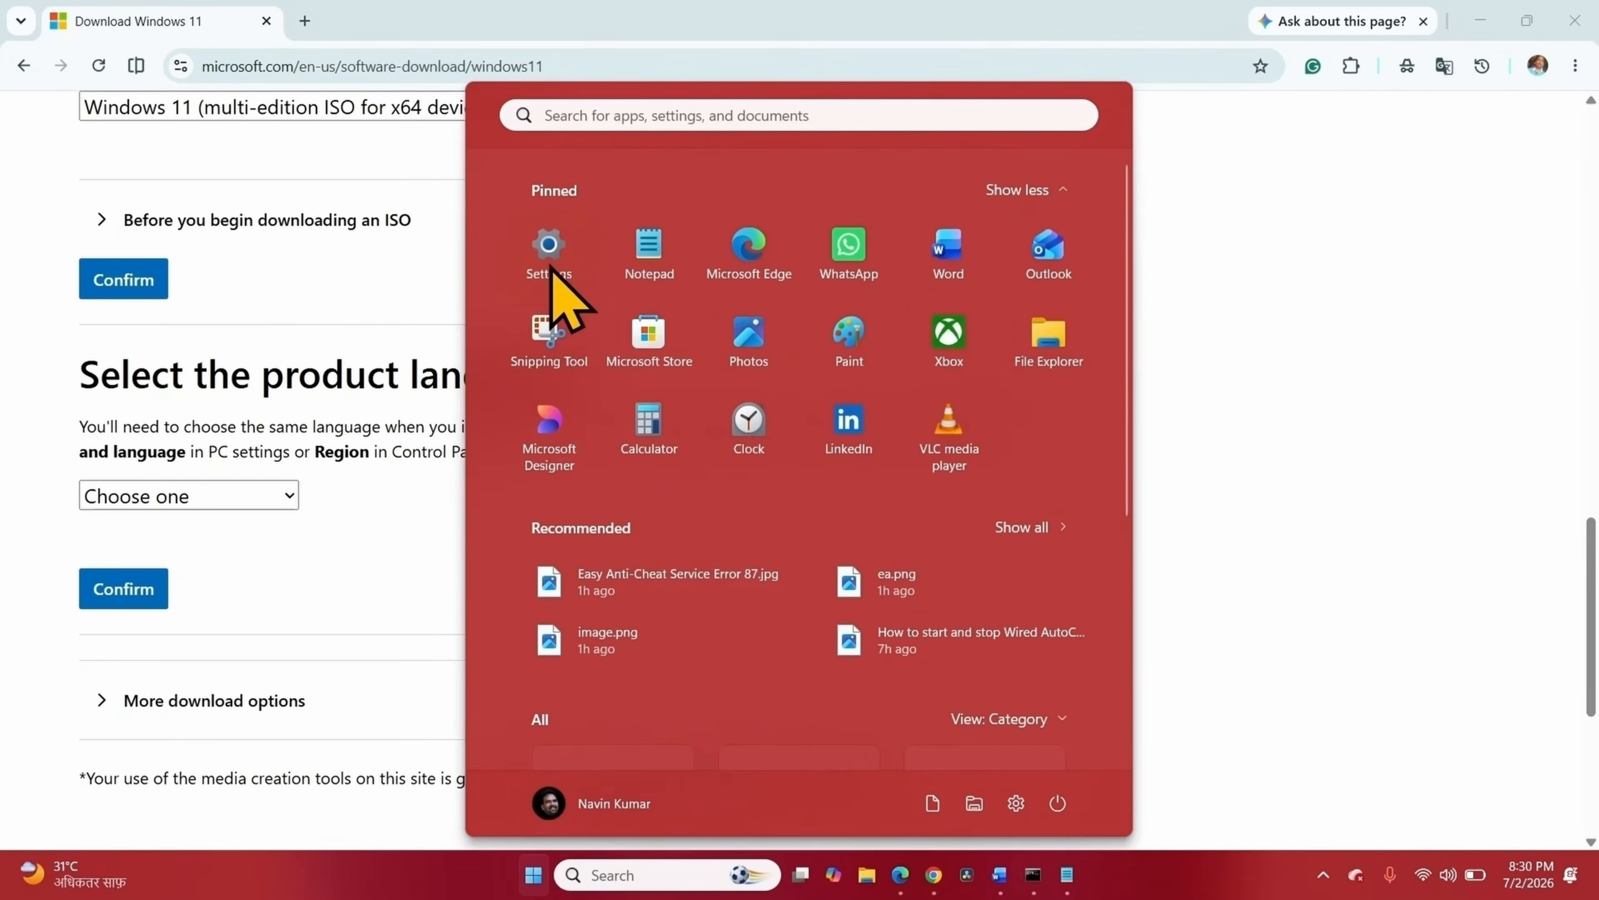
pyautogui.click(551, 271)
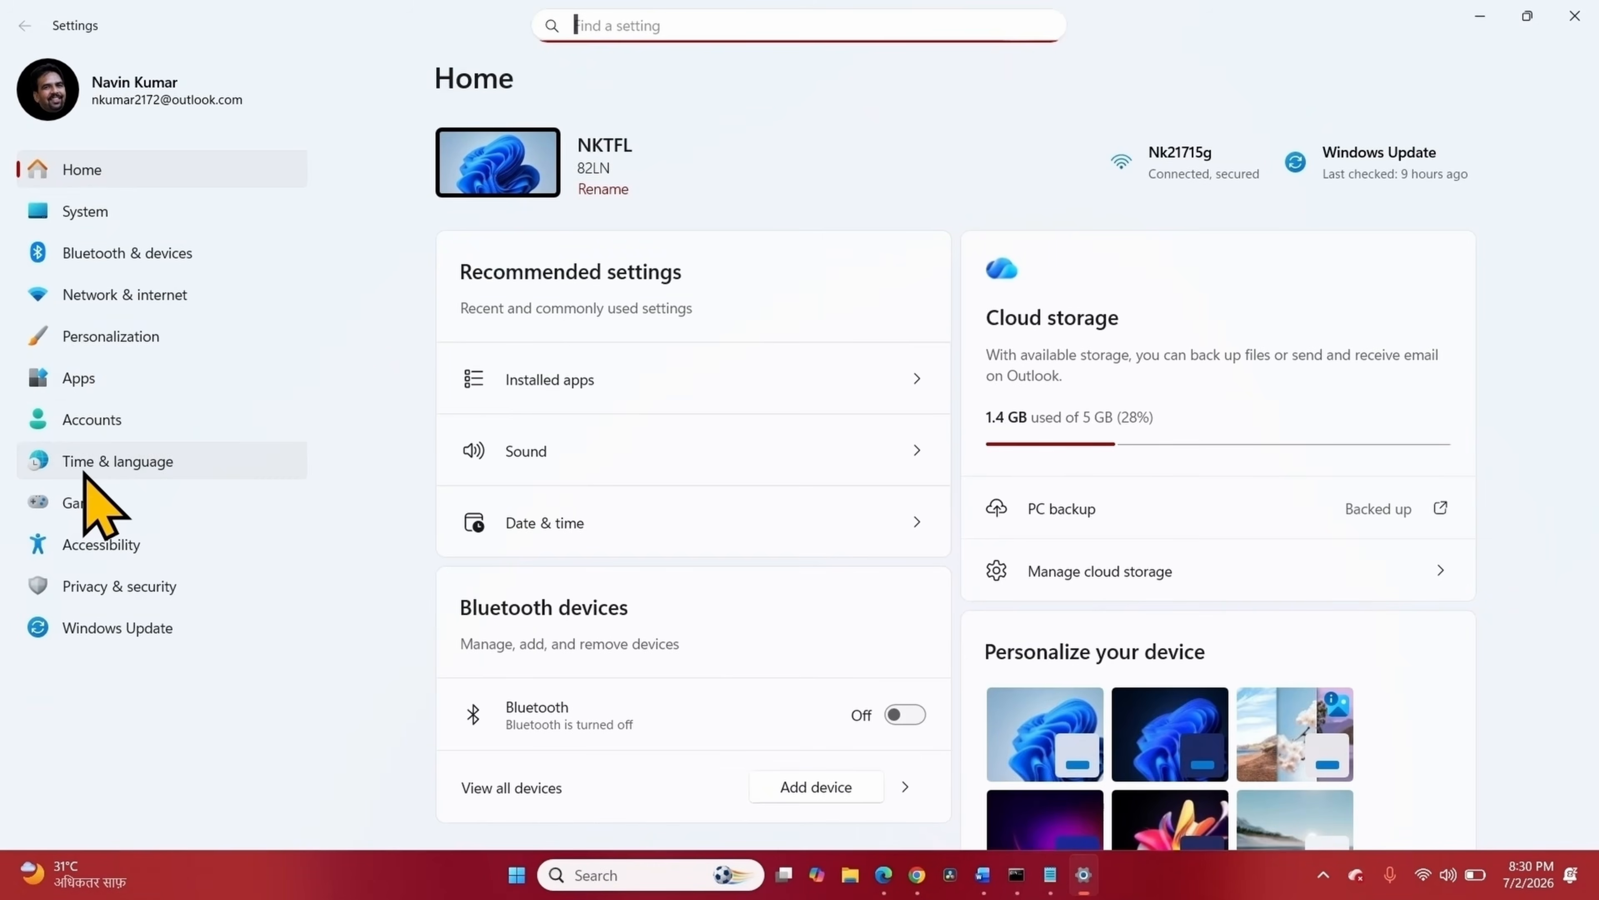
pyautogui.click(85, 474)
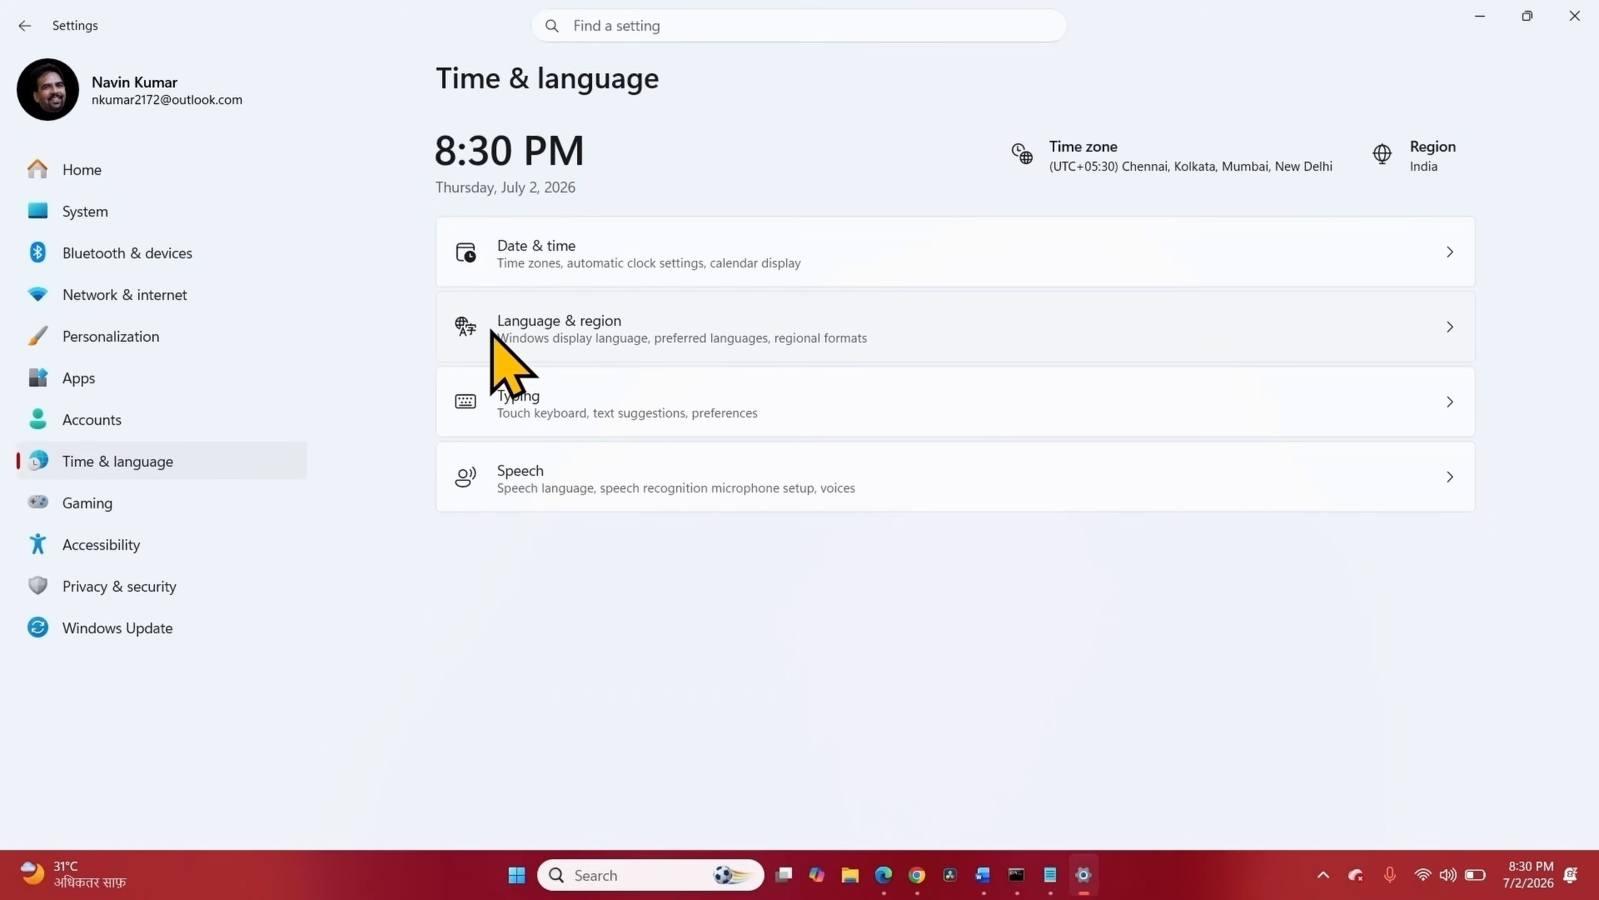
pyautogui.click(493, 343)
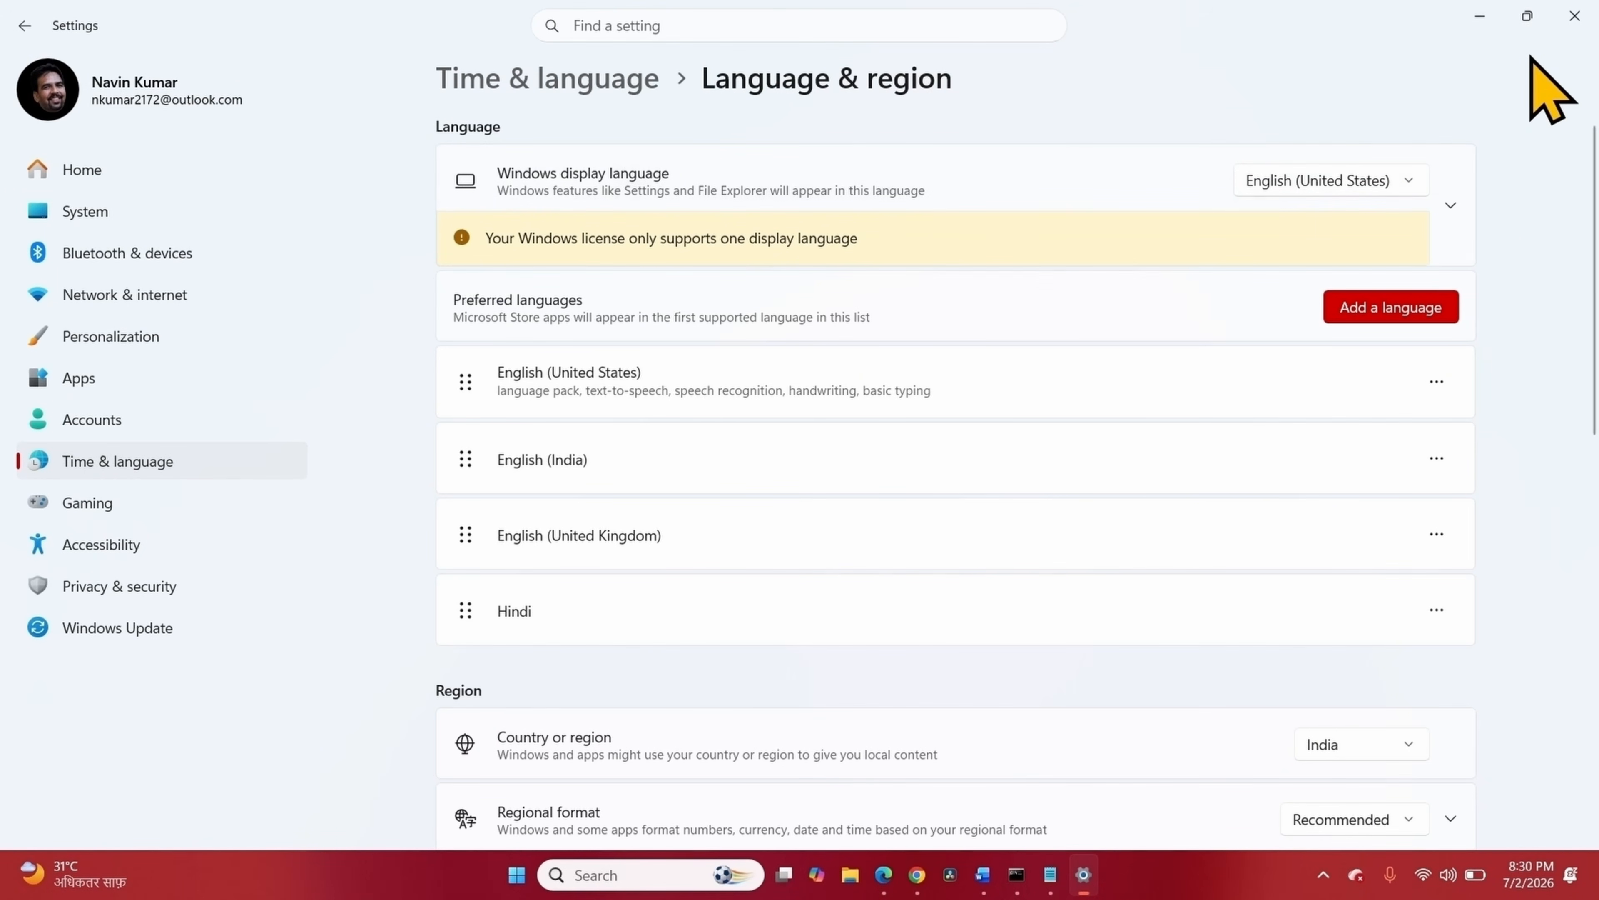
pyautogui.click(1581, 12)
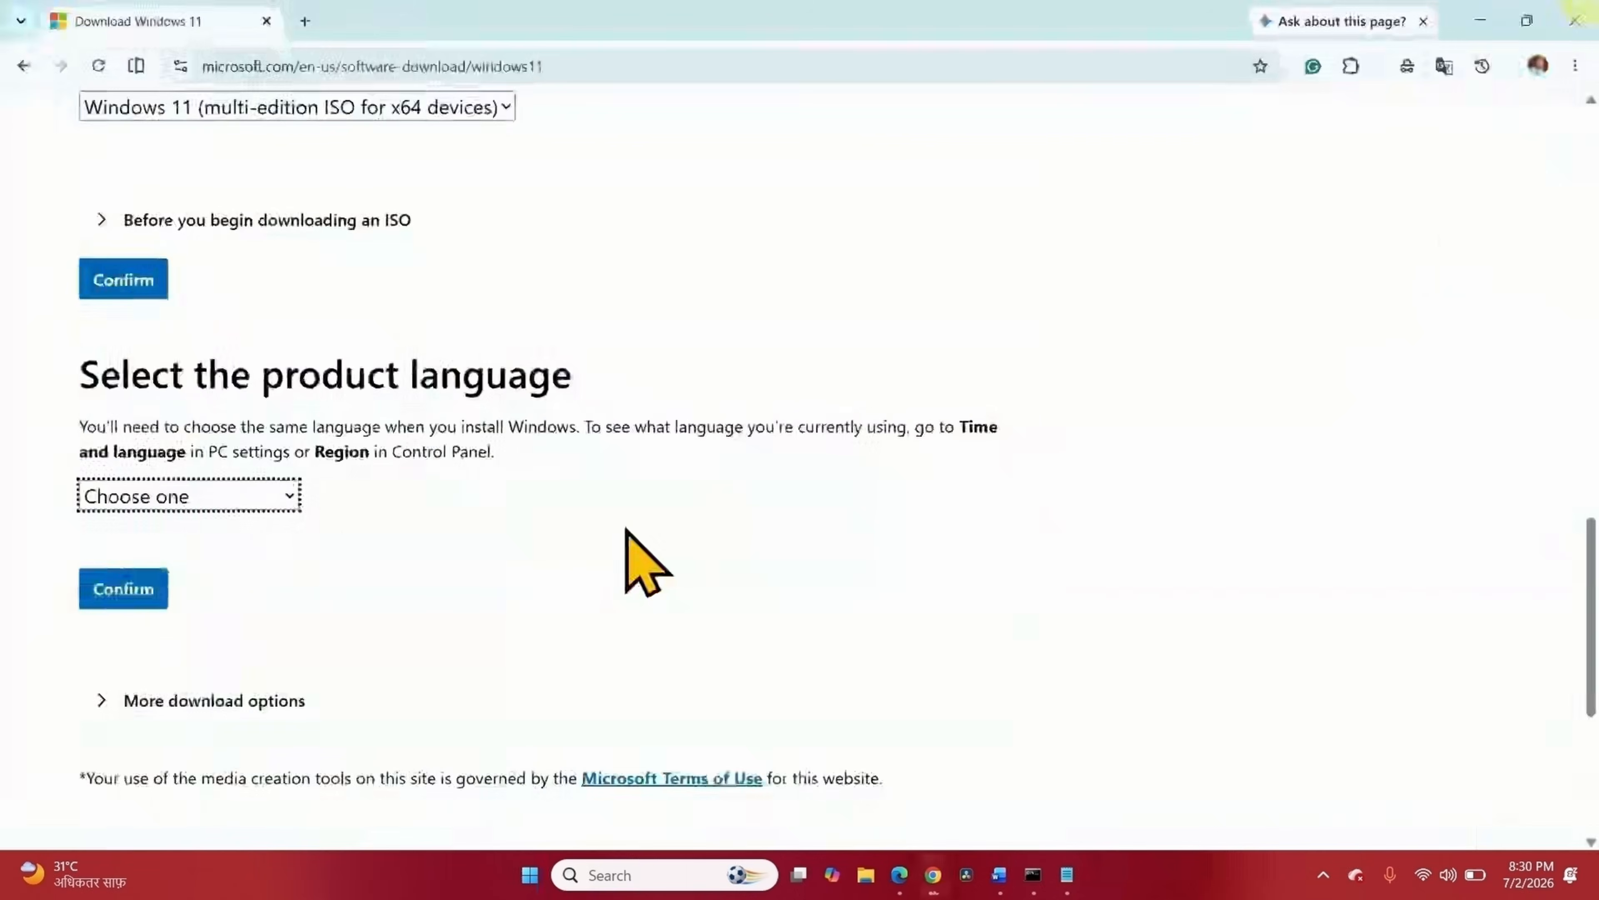
# - Confirm English (United States) as the product language and start the 64-bit ISO download, minimizing the browser once it is running
pyautogui.click(172, 497)
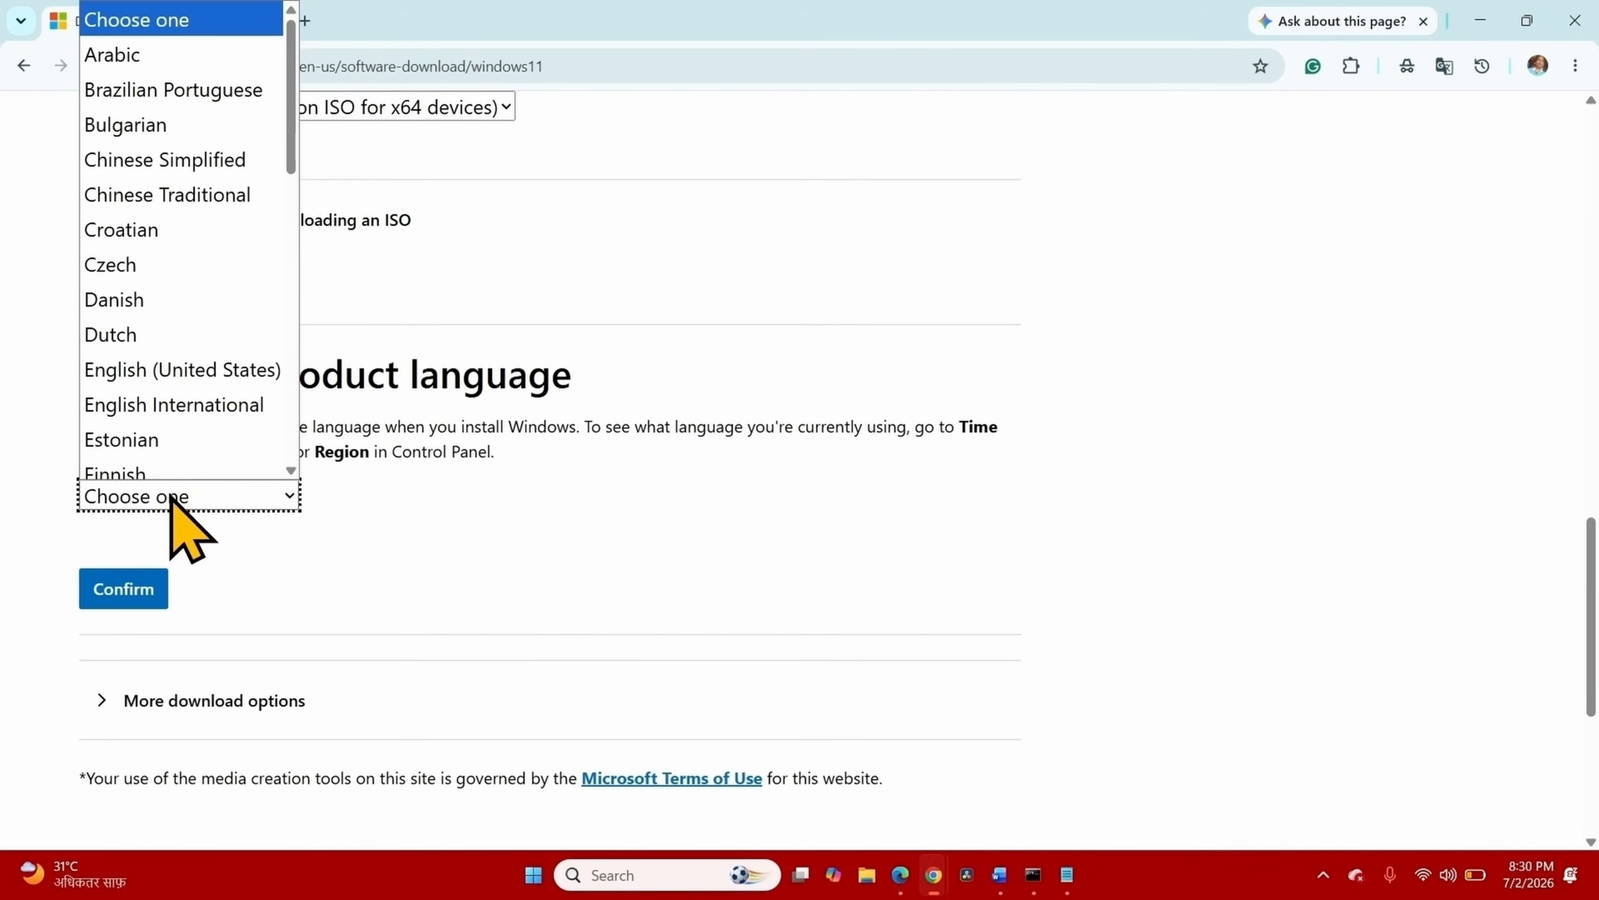
pyautogui.scroll(-1, 178, 501)
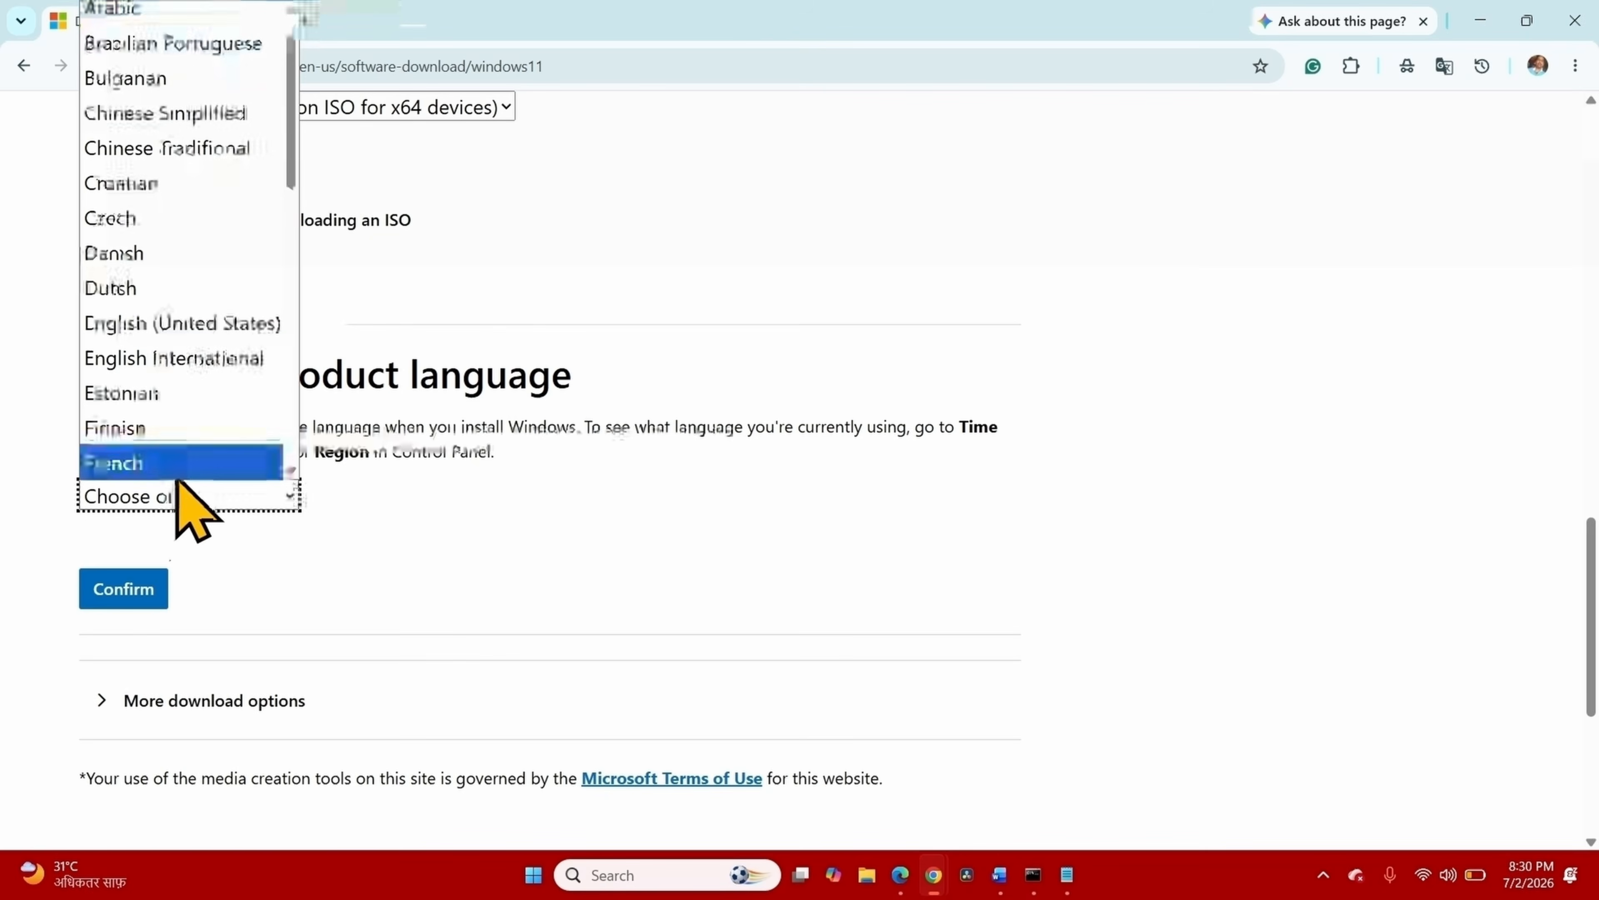
pyautogui.click(189, 325)
pyautogui.click(122, 588)
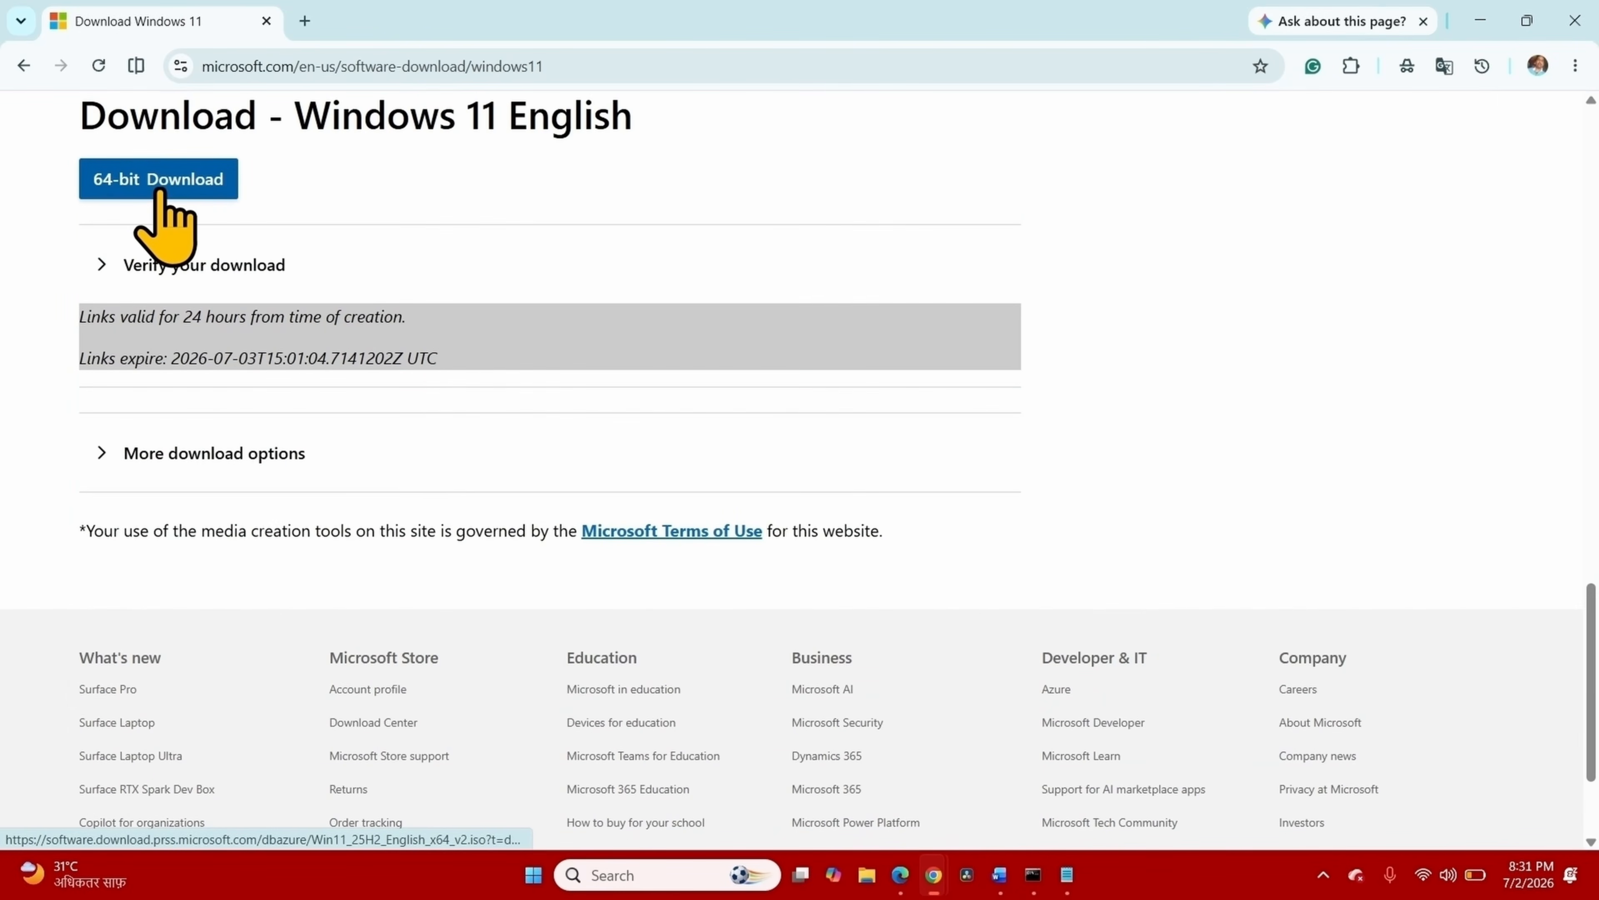
pyautogui.click(161, 183)
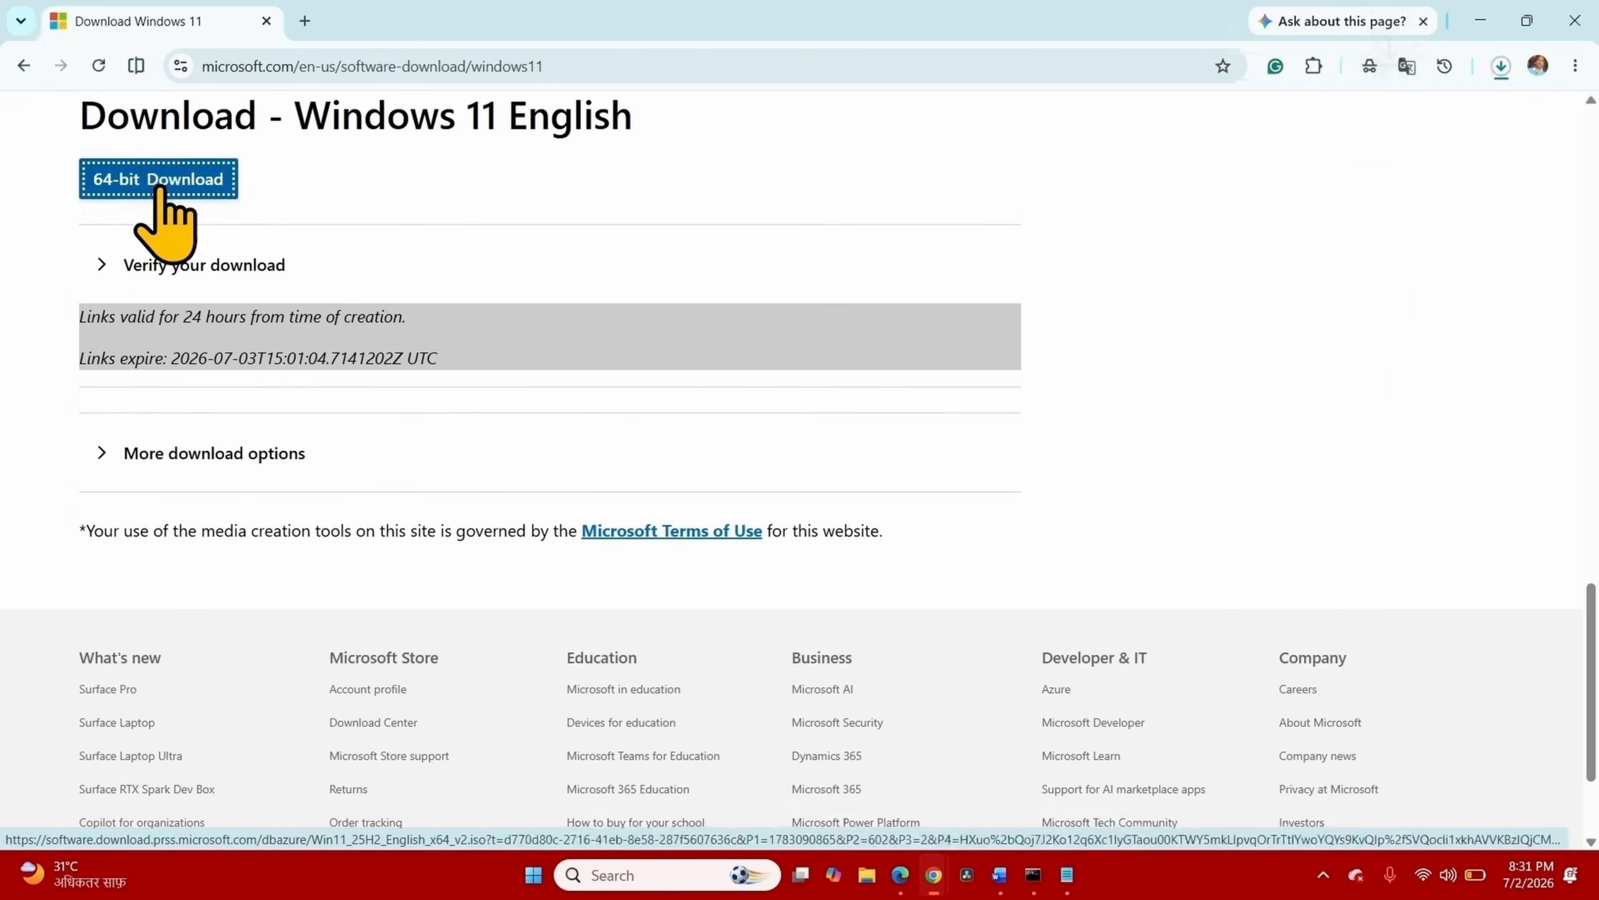
pyautogui.click(1502, 66)
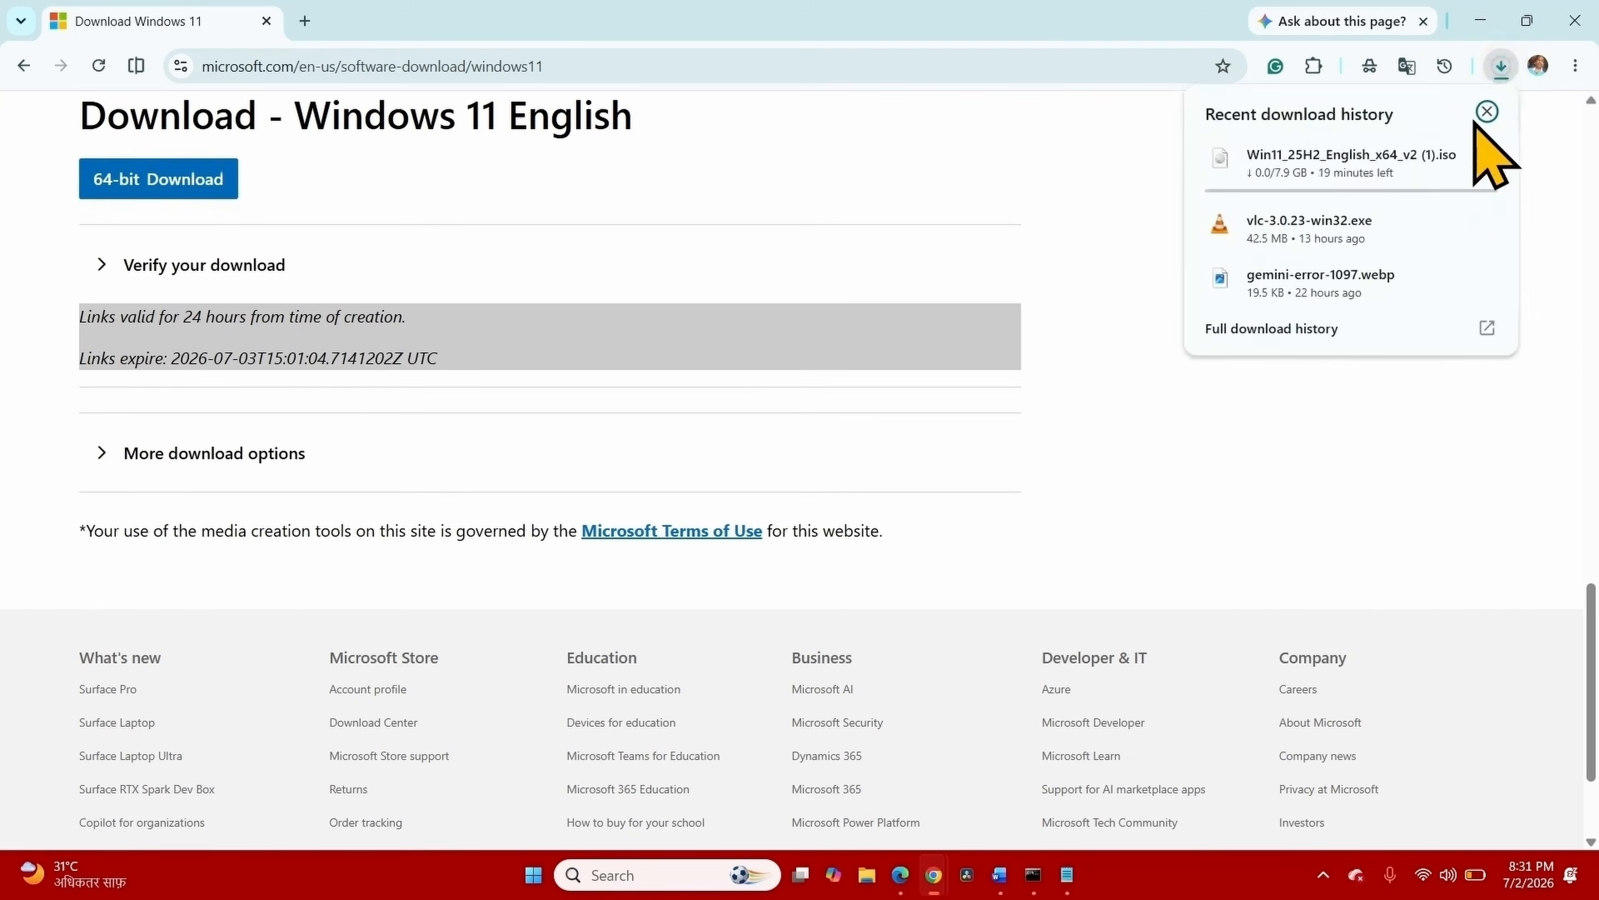
pyautogui.click(1483, 16)
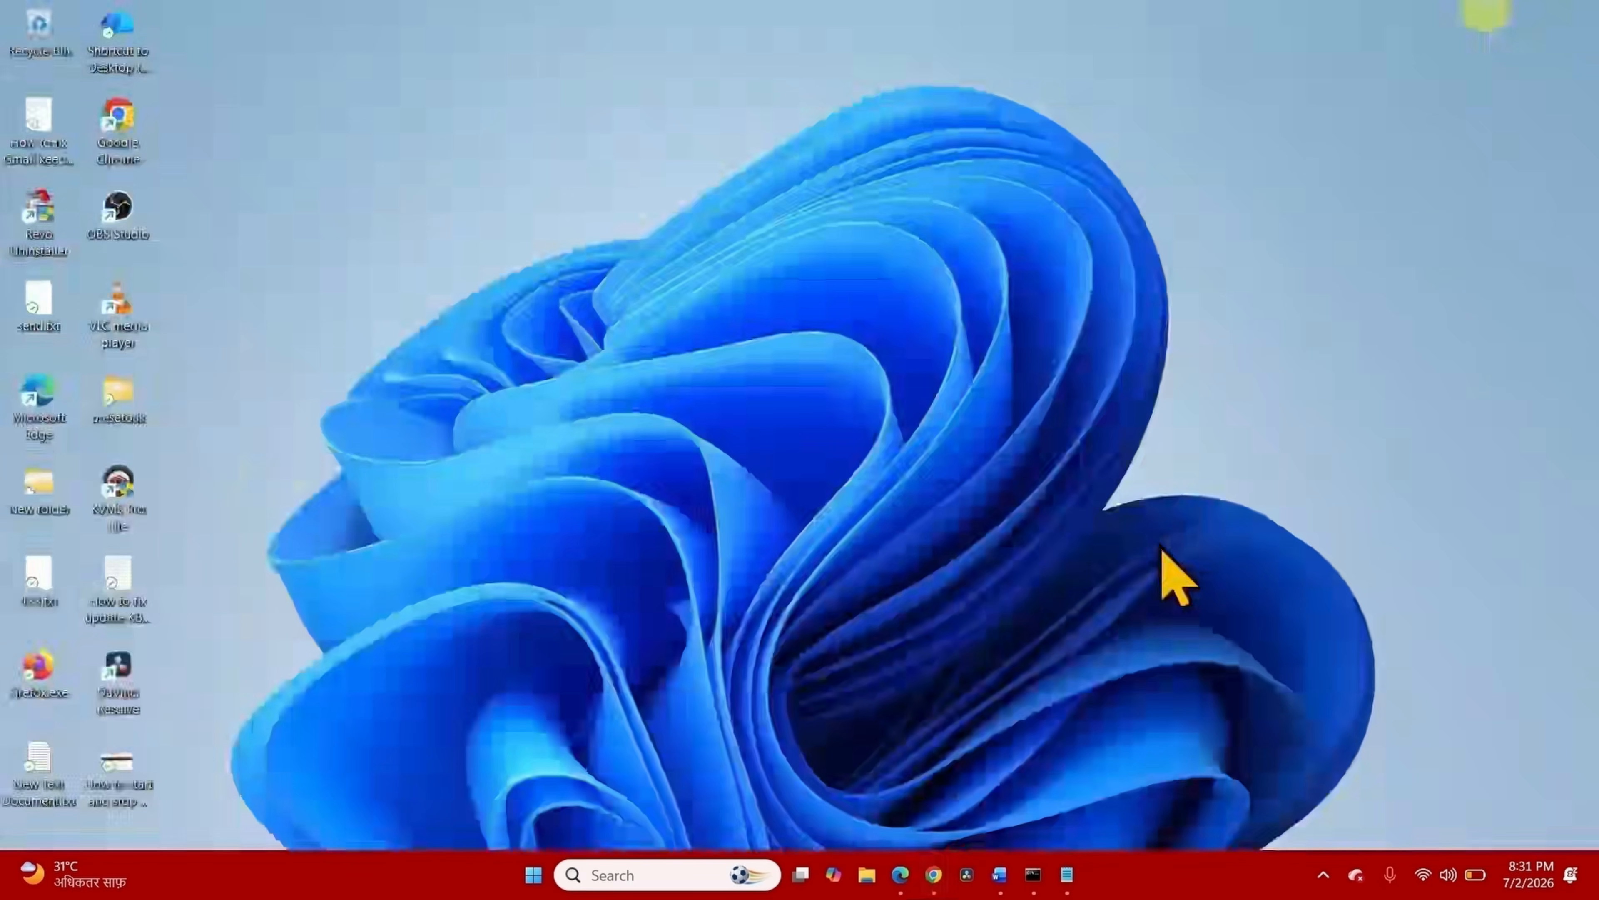
# - Mount Win11_25H2_English_x64_v2.iso from the Downloads folder in File Explorer, allowing the file to open
pyautogui.click(866, 885)
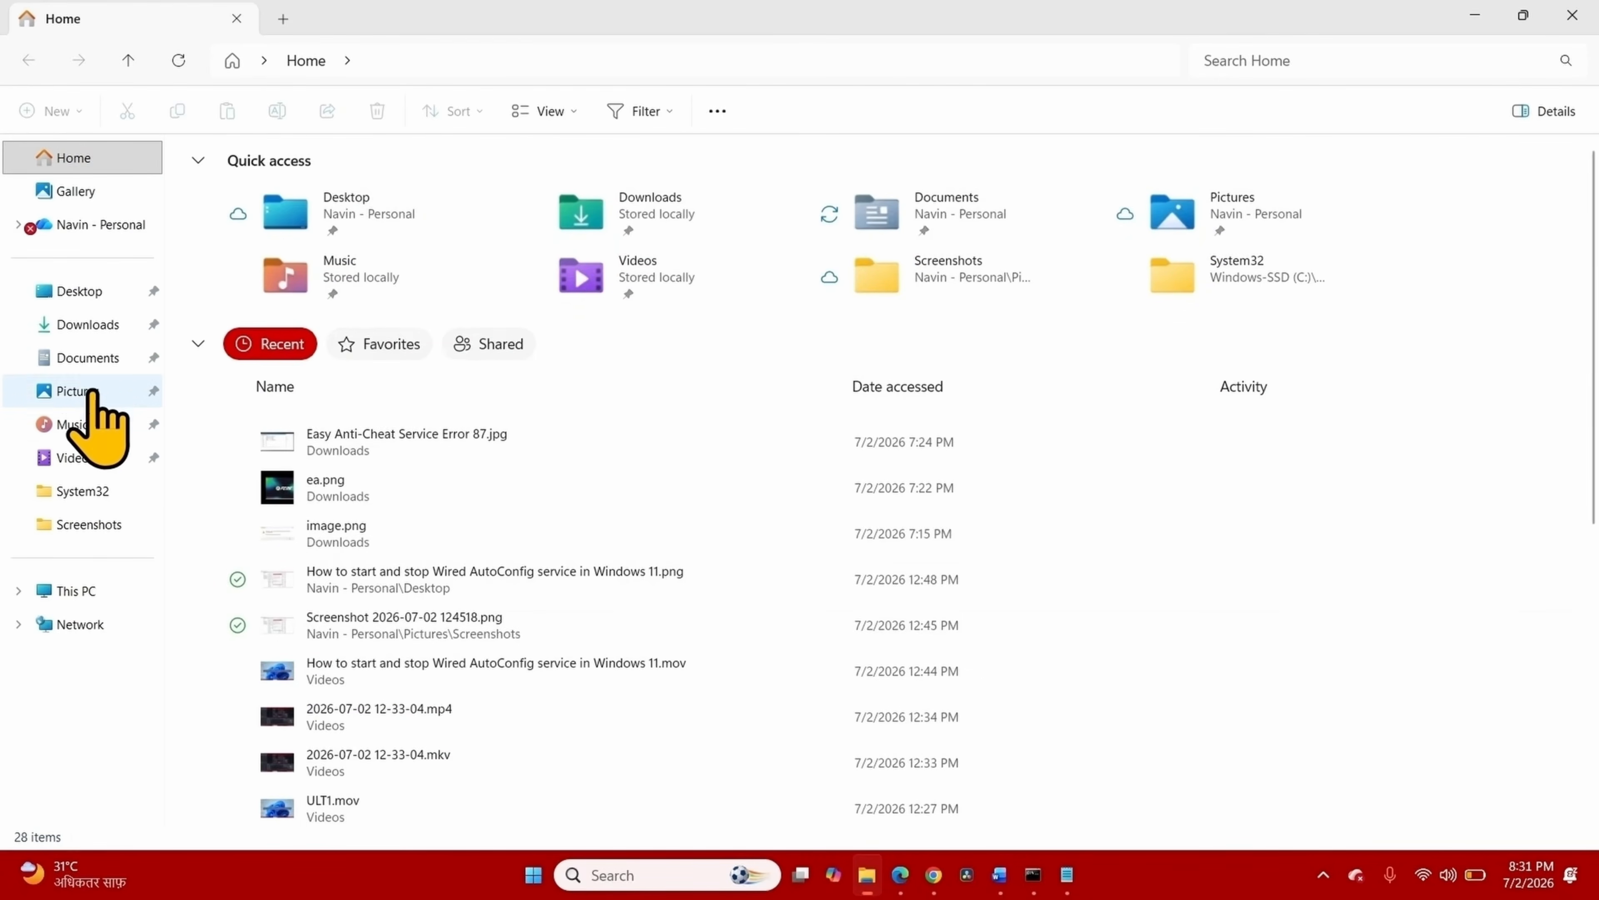
pyautogui.click(82, 335)
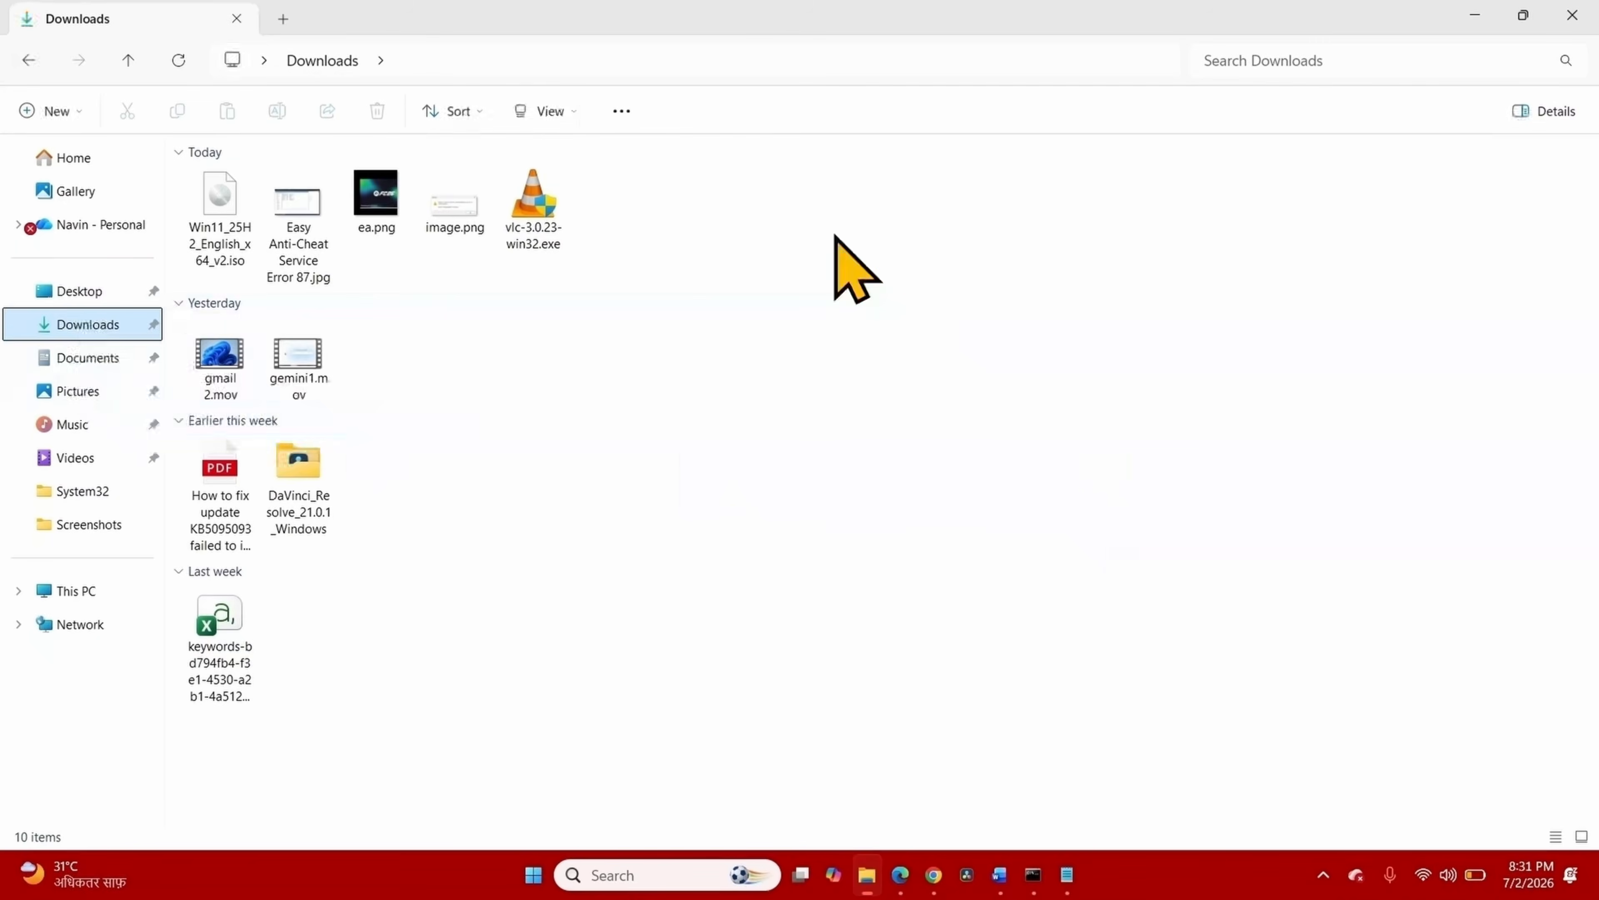
pyautogui.rightClick(216, 211)
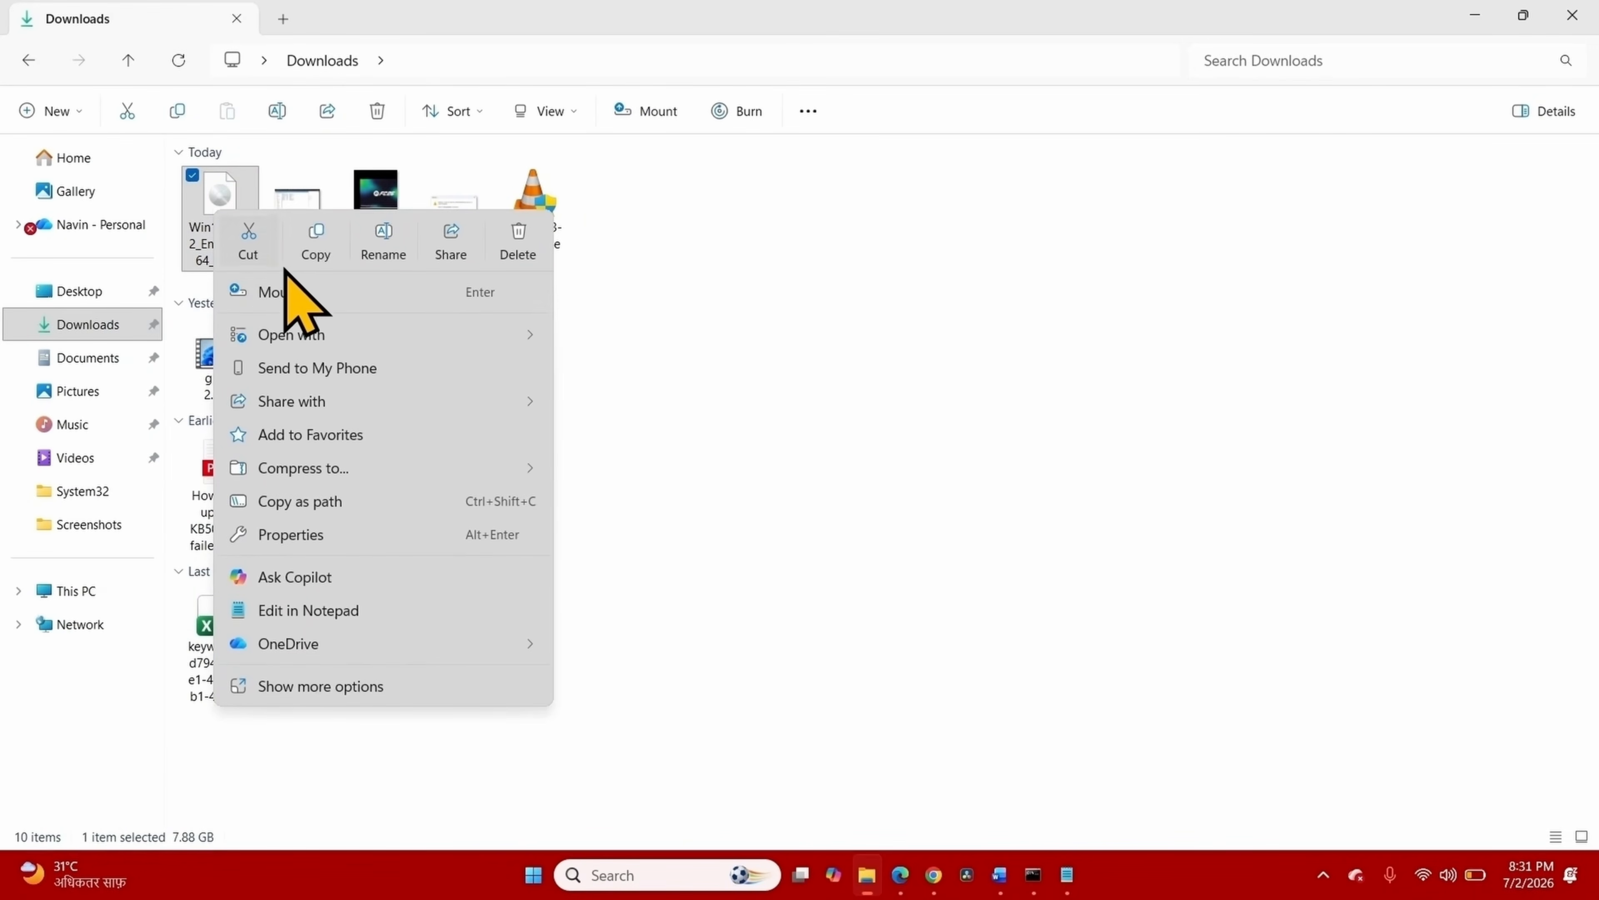
pyautogui.click(280, 292)
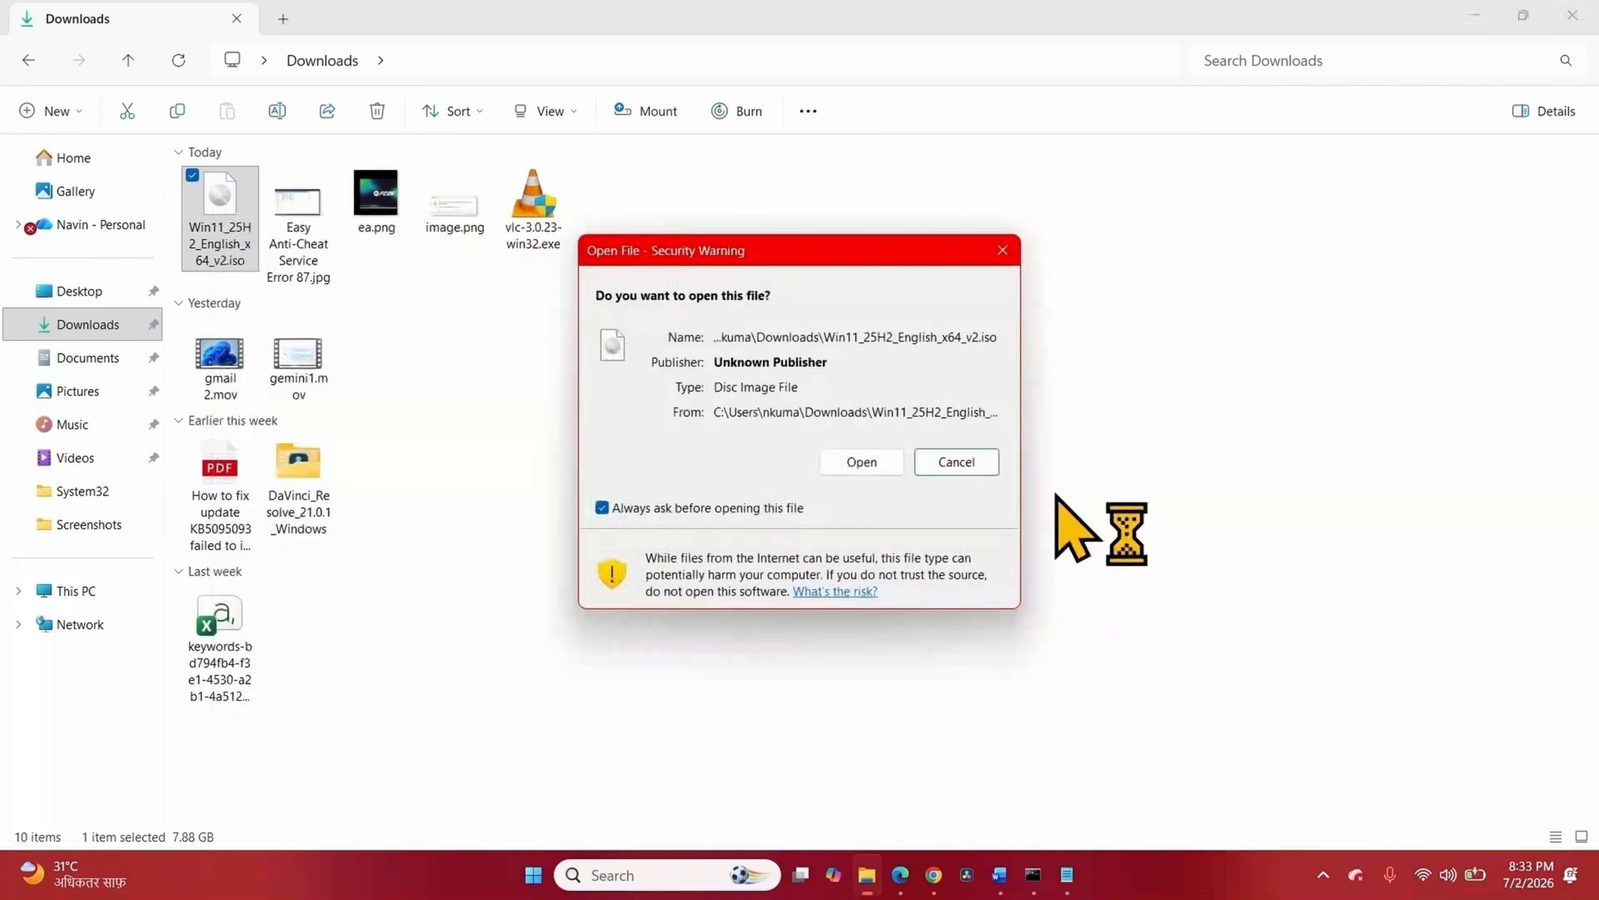
pyautogui.click(881, 464)
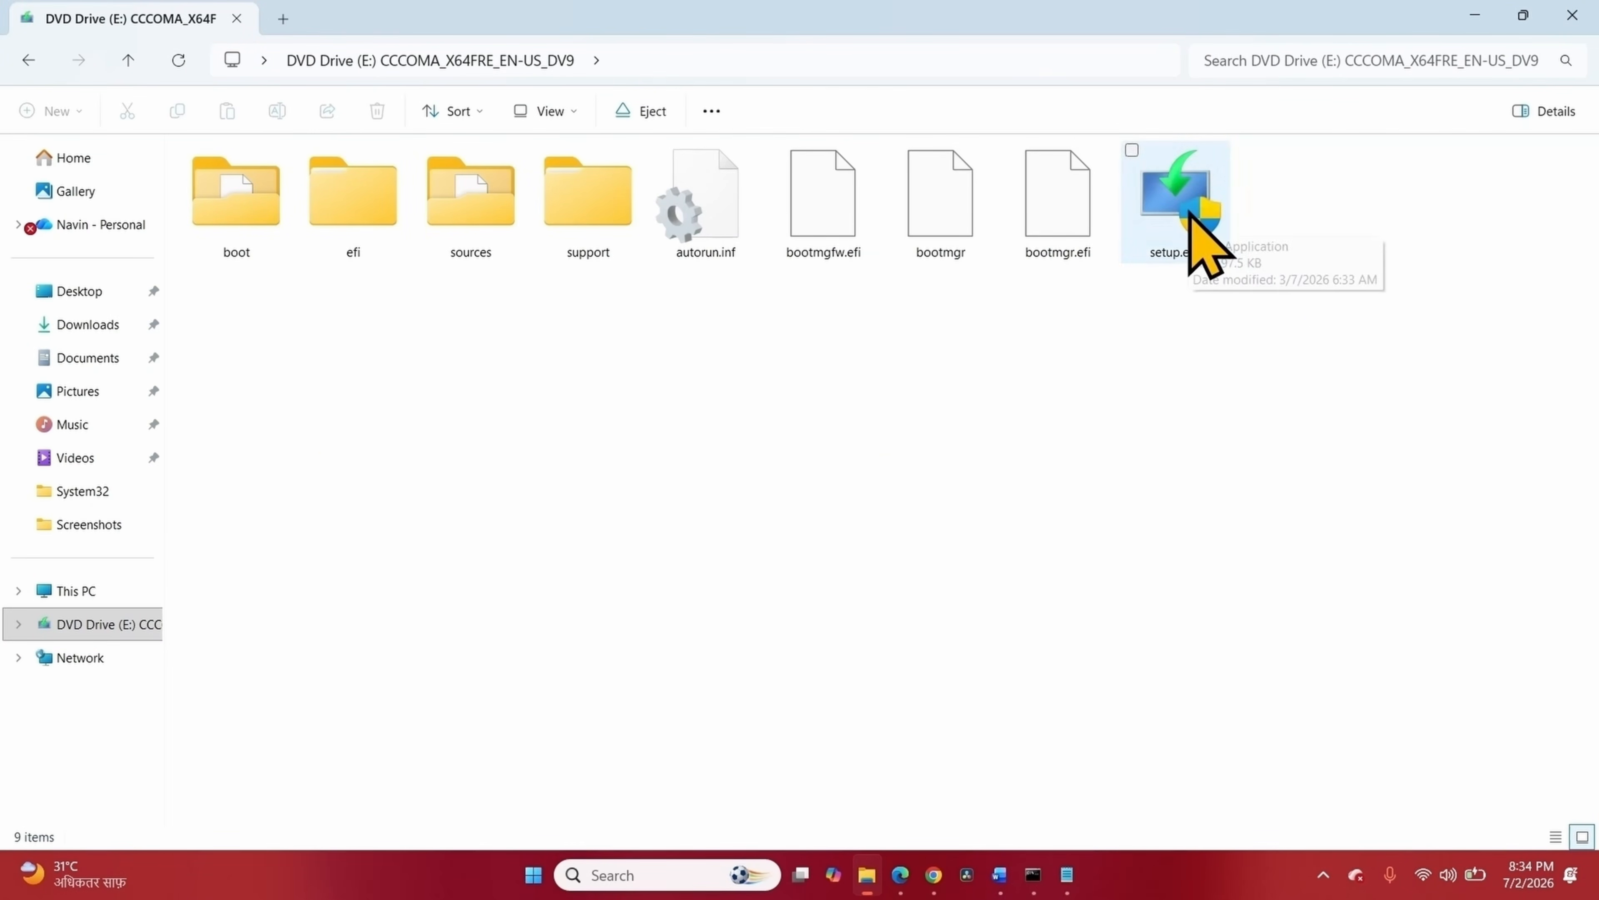
# - Launch setup.exe from the mounted Windows 11 DVD drive and close File Explorer
pyautogui.rightClick(1190, 214)
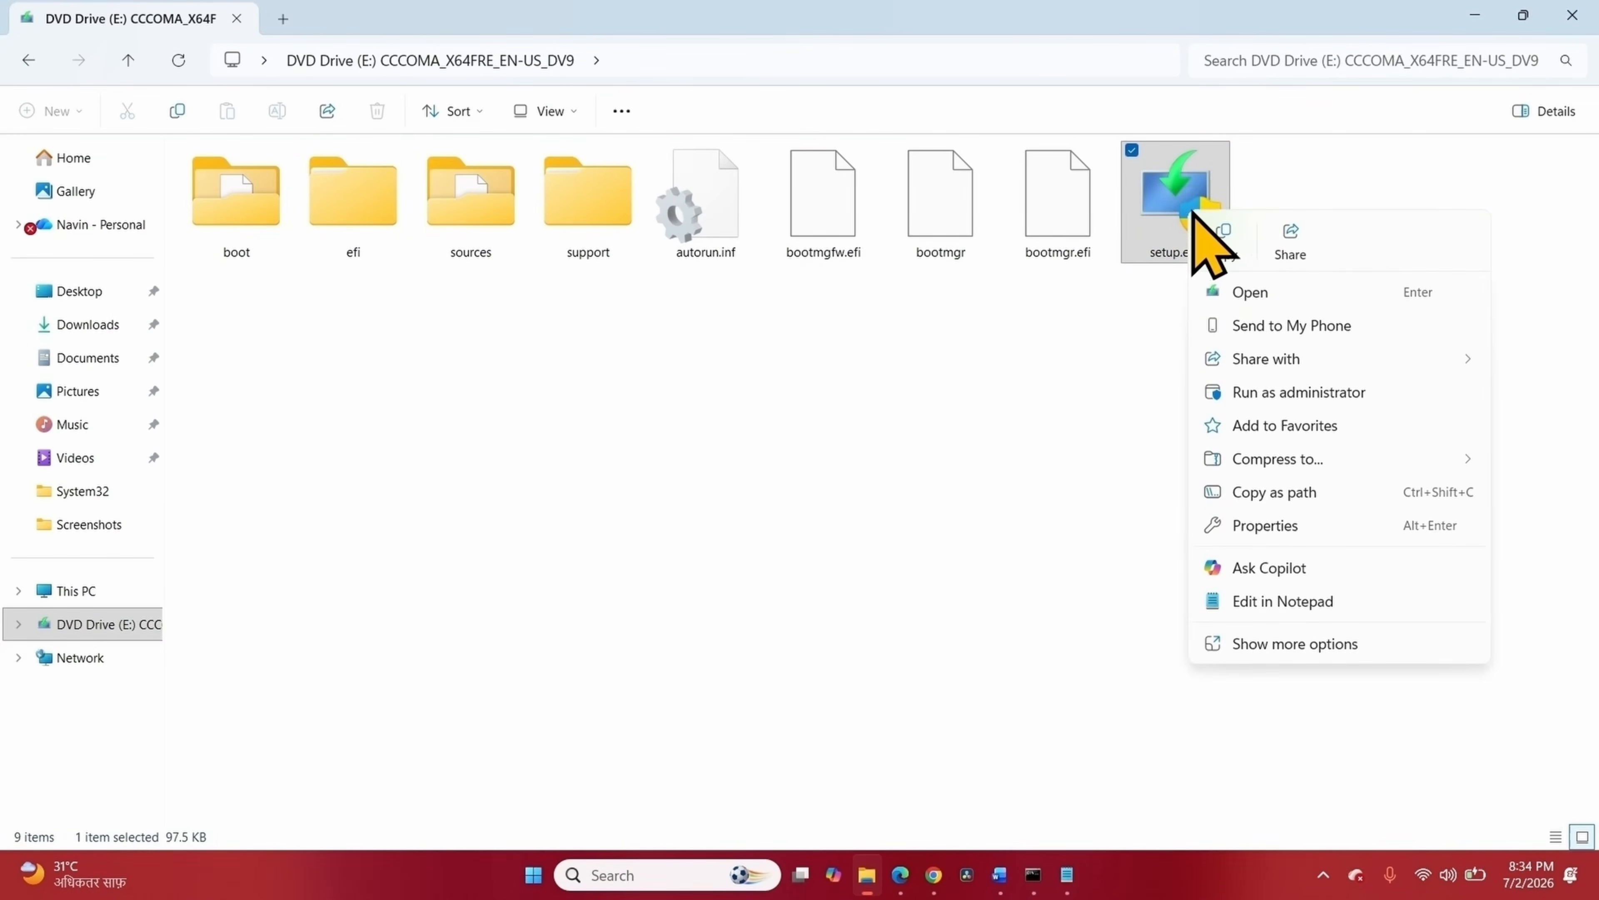
pyautogui.click(1250, 292)
pyautogui.click(1573, 15)
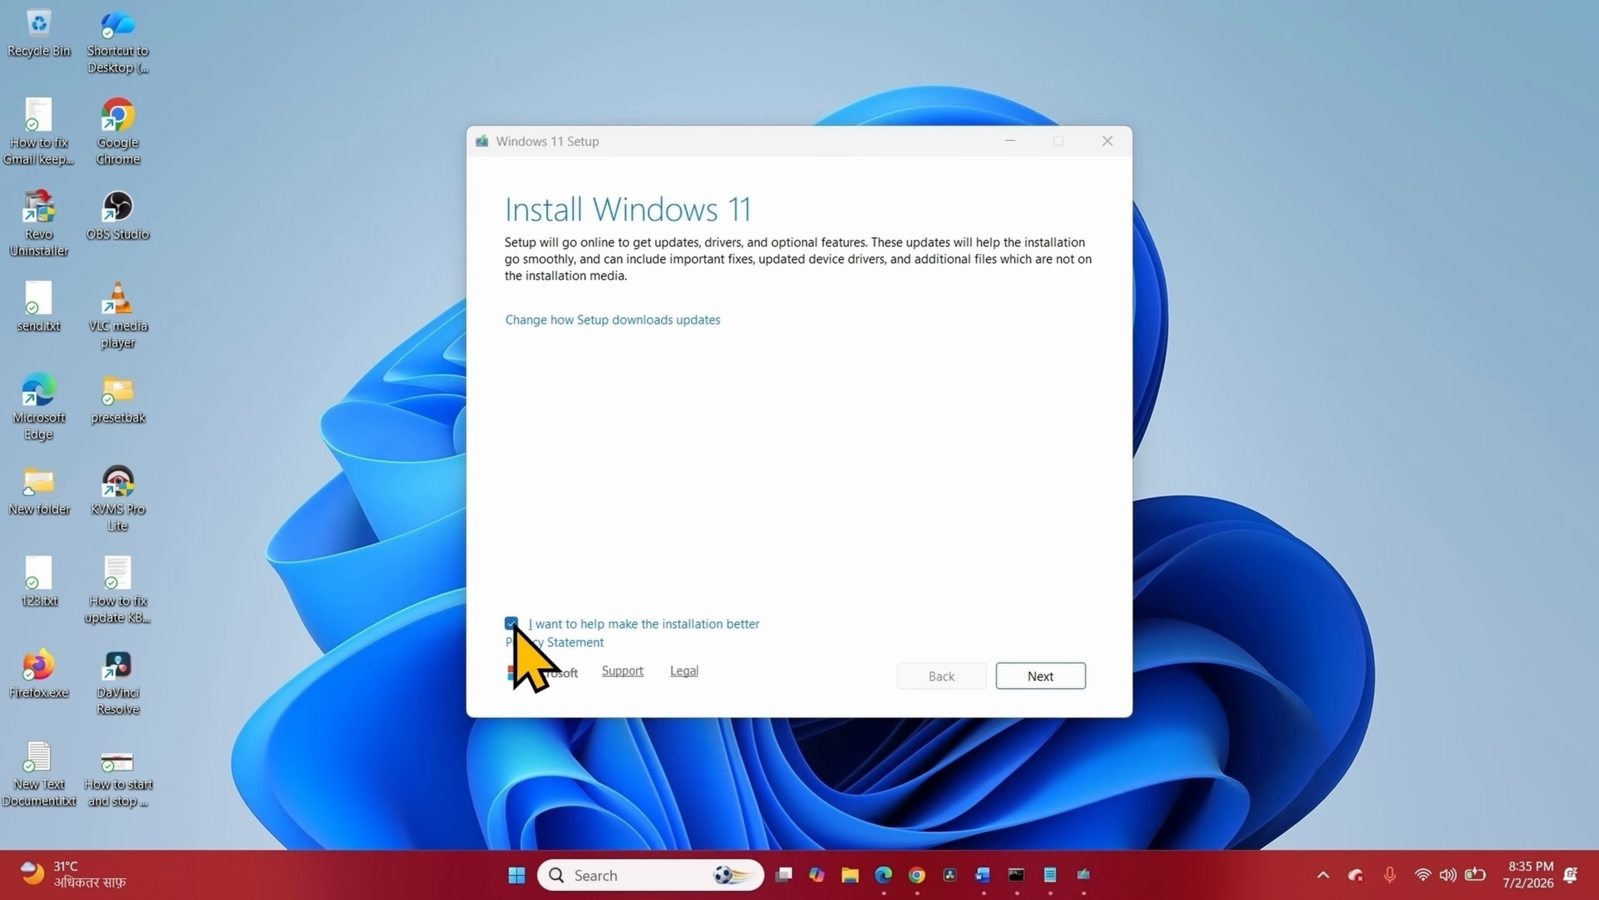
# - In Windows 11 Setup, opt out of helping make the installation better, accept the license terms, and start the installation keeping personal files and apps
pyautogui.click(513, 624)
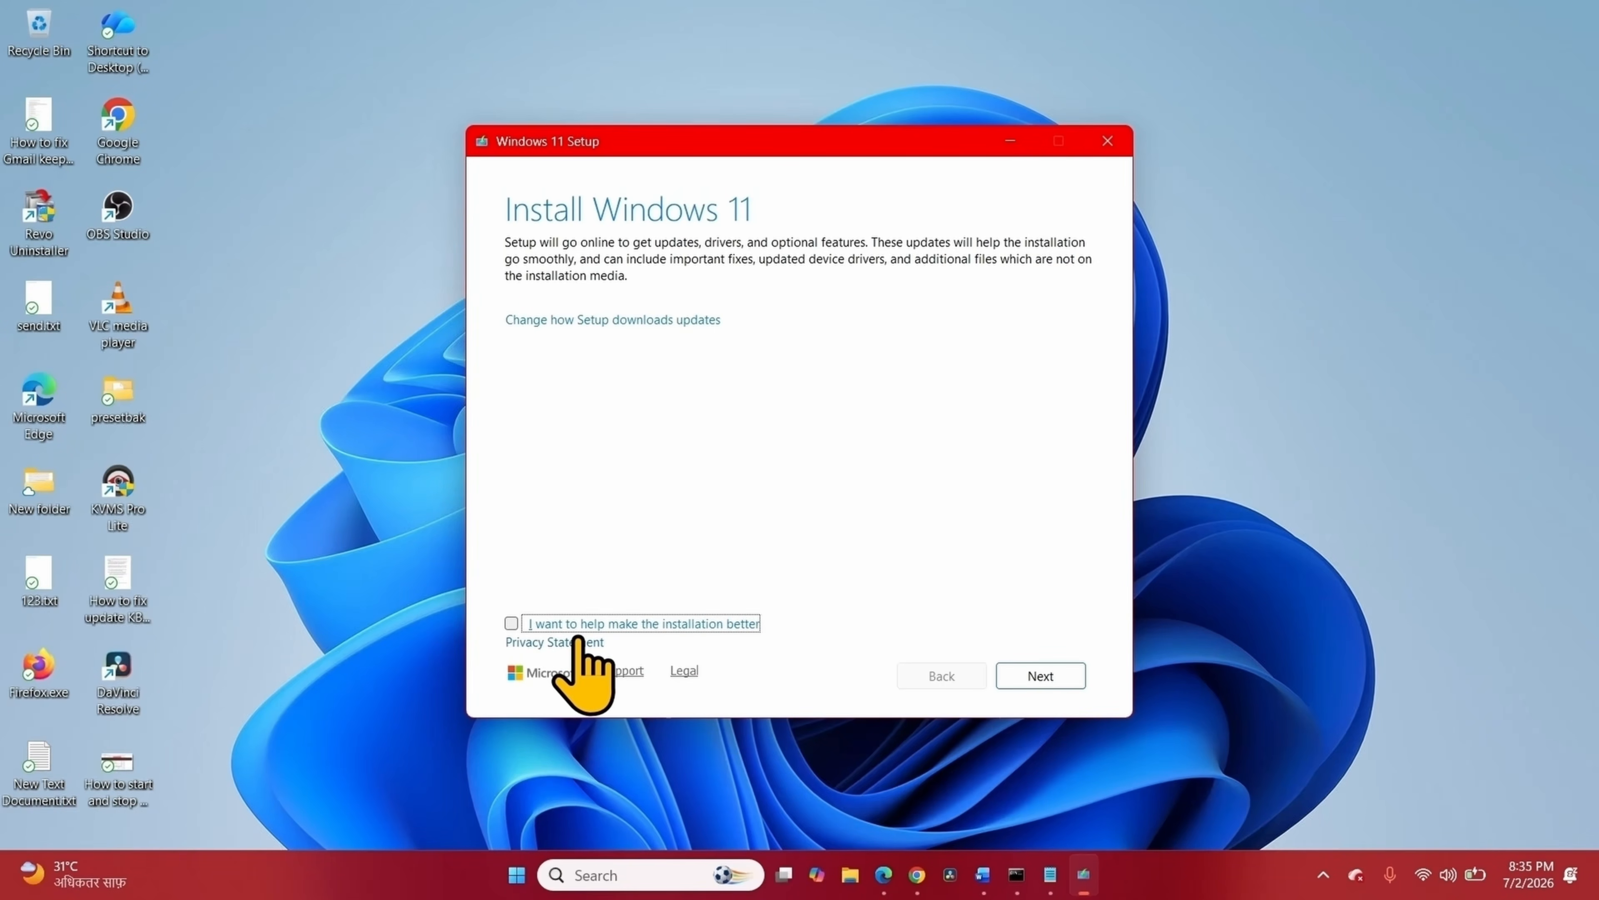
pyautogui.click(1053, 675)
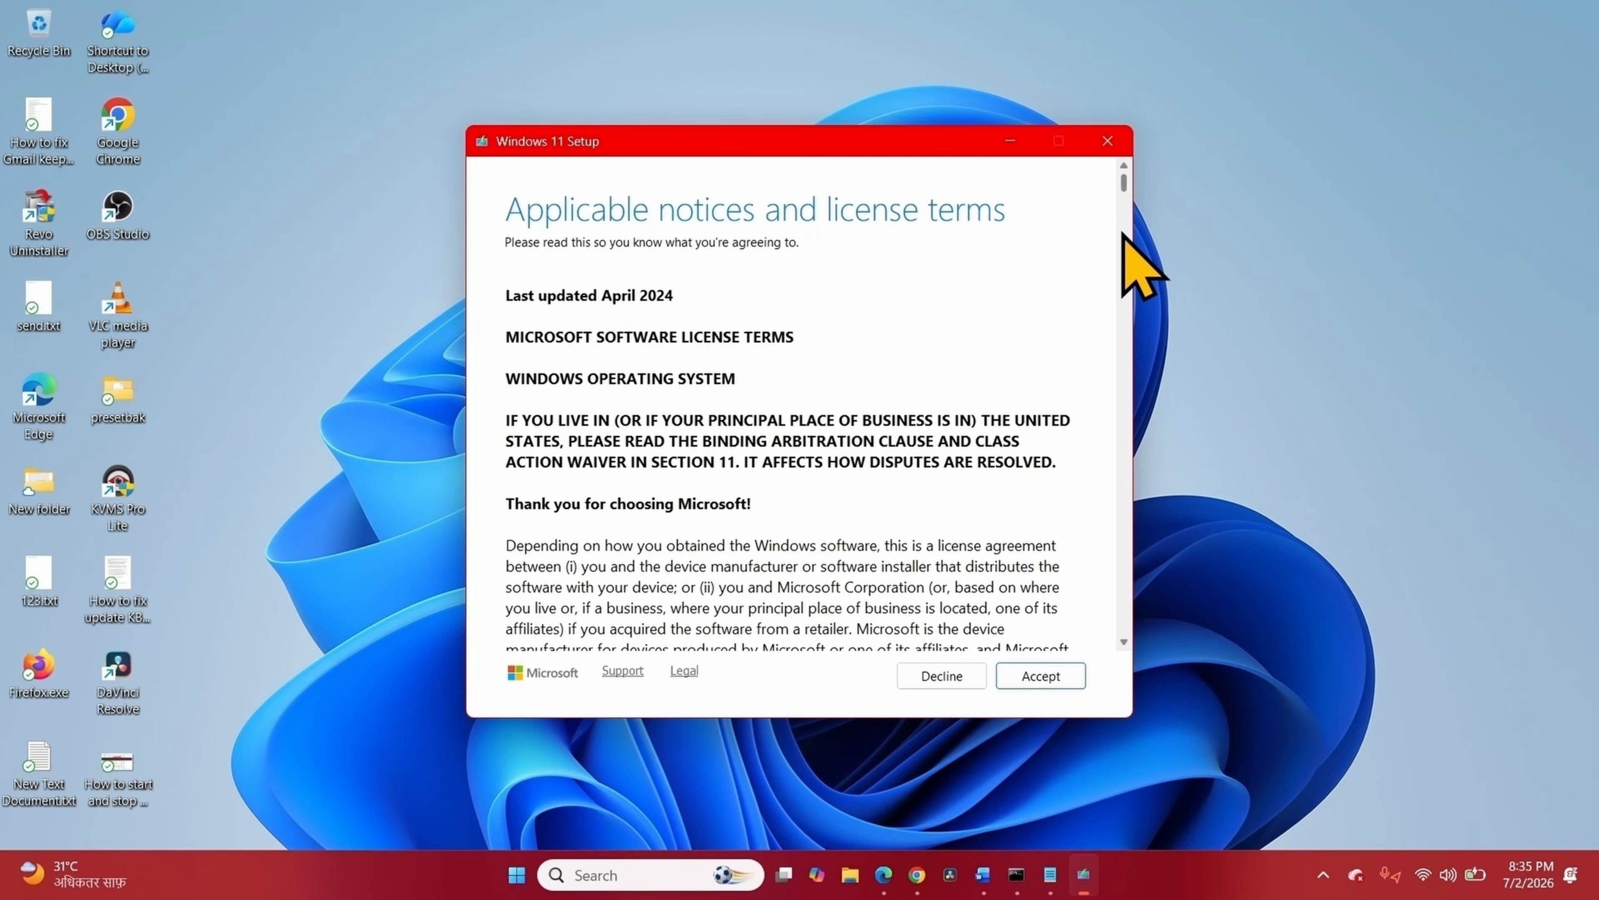
pyautogui.click(1041, 675)
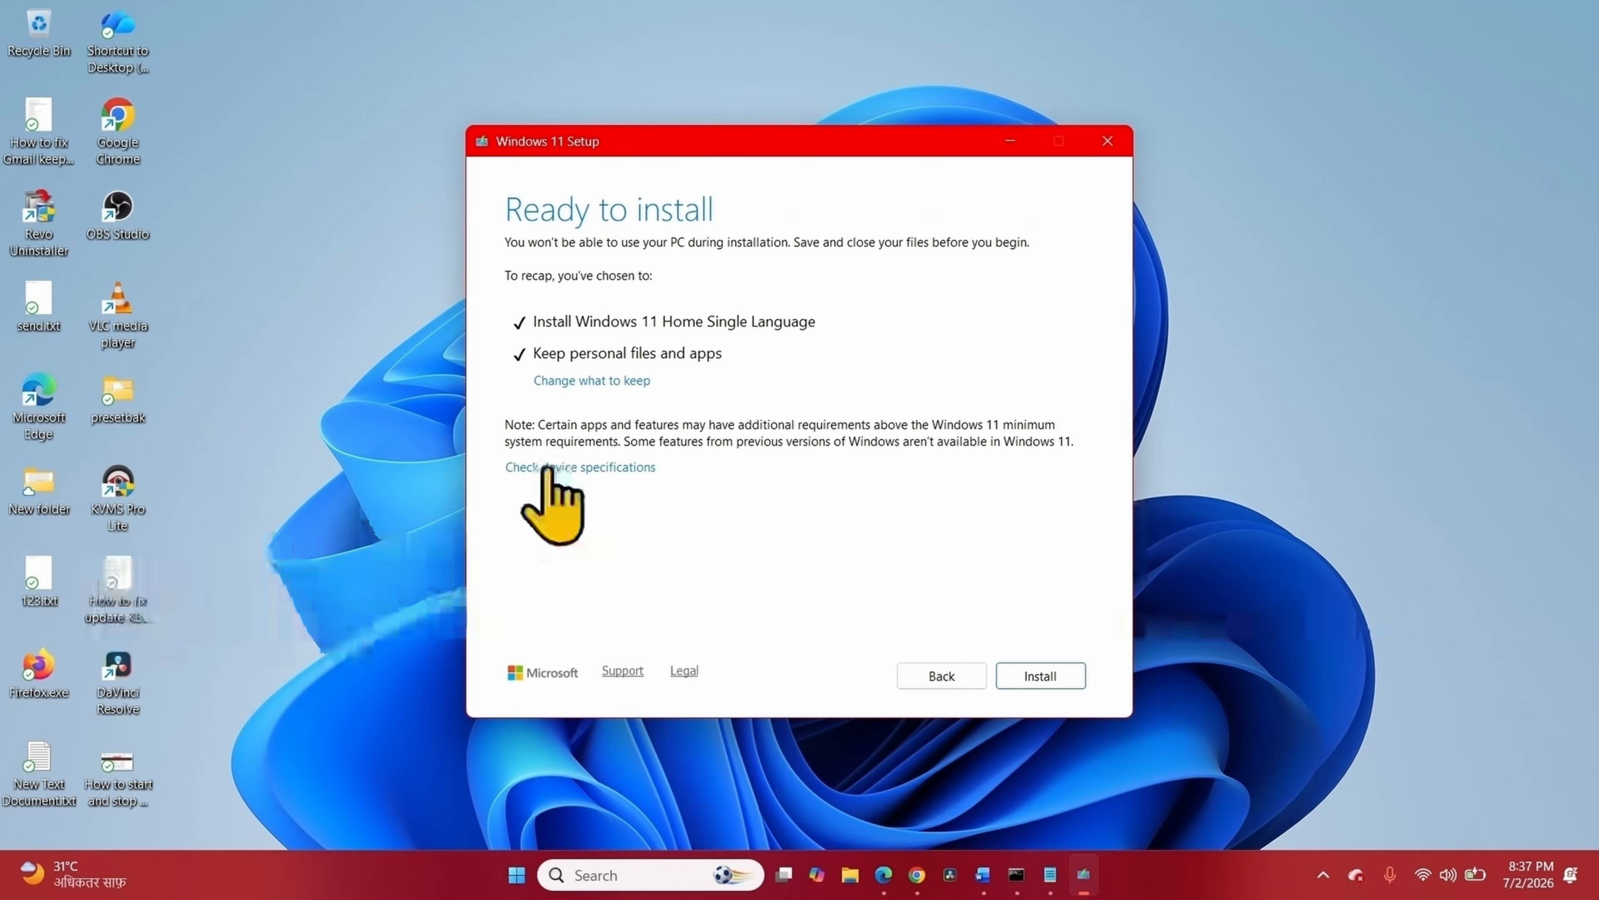
pyautogui.click(1047, 685)
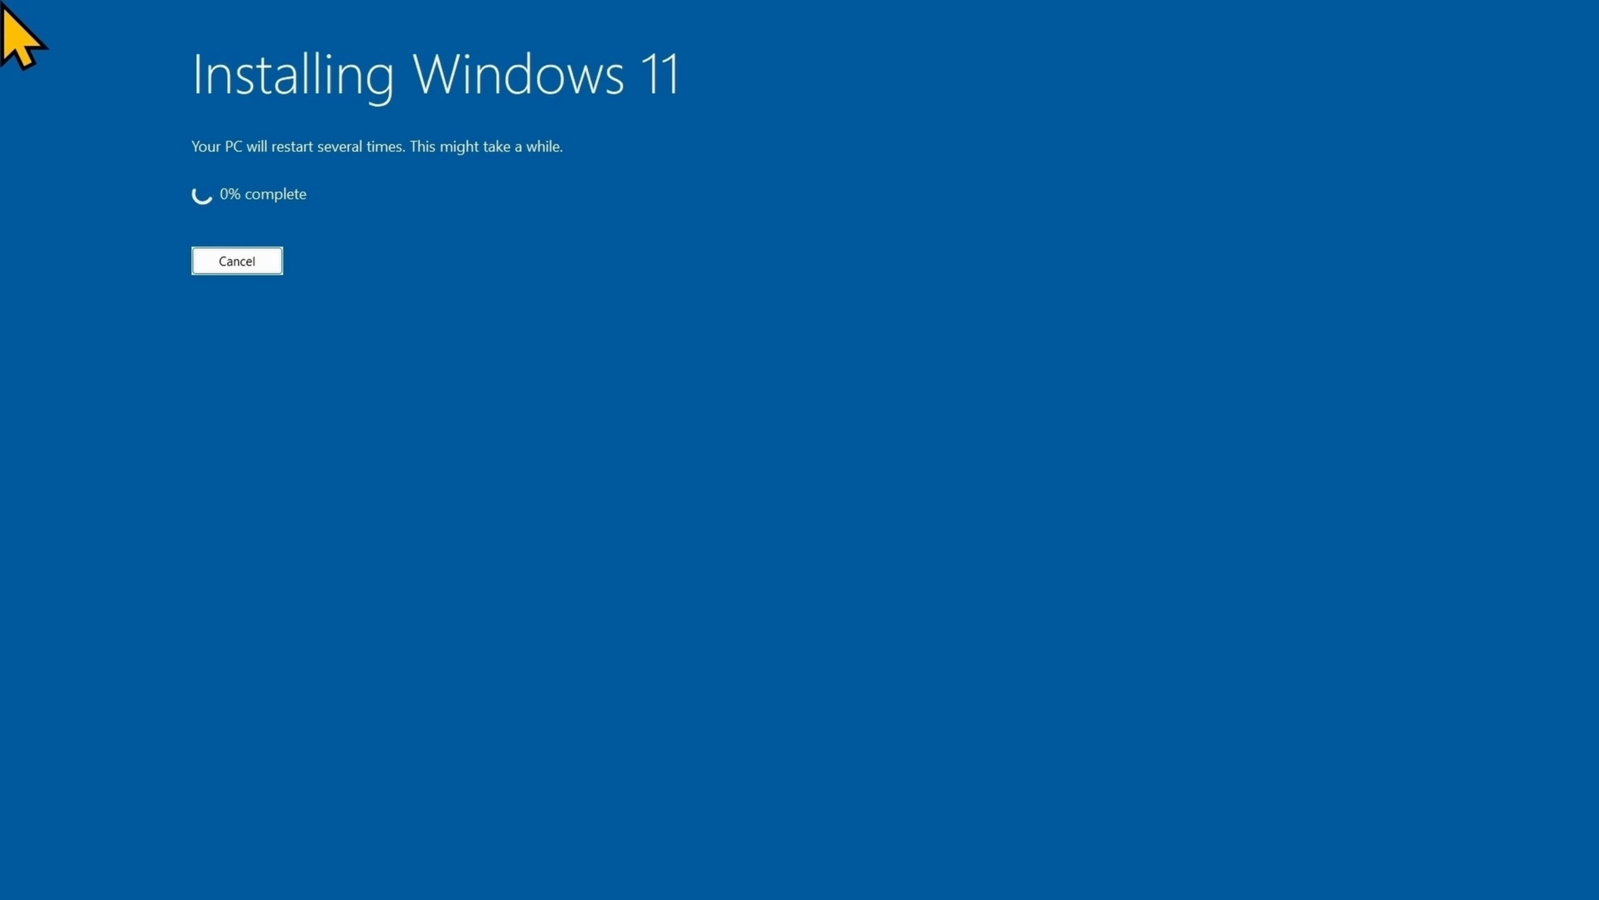